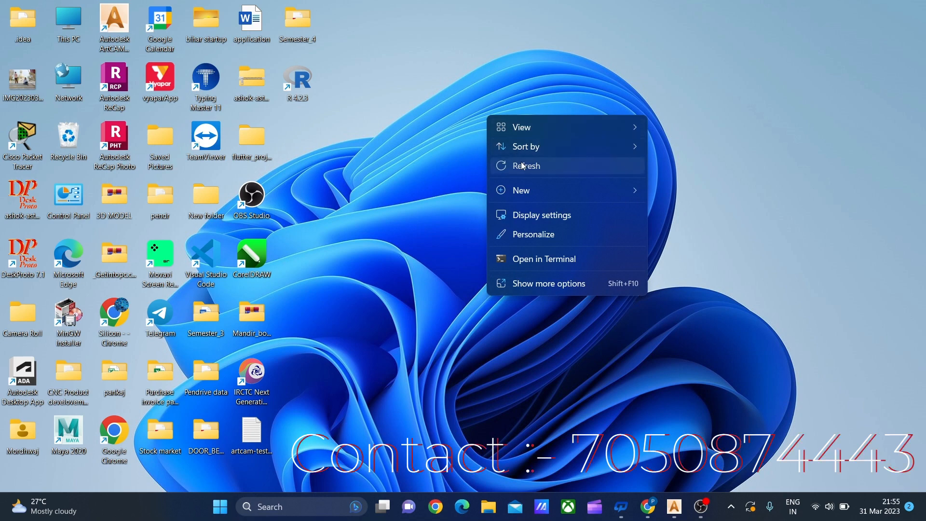
click(526, 166)
right_click(468, 73)
click(504, 124)
right_click(455, 73)
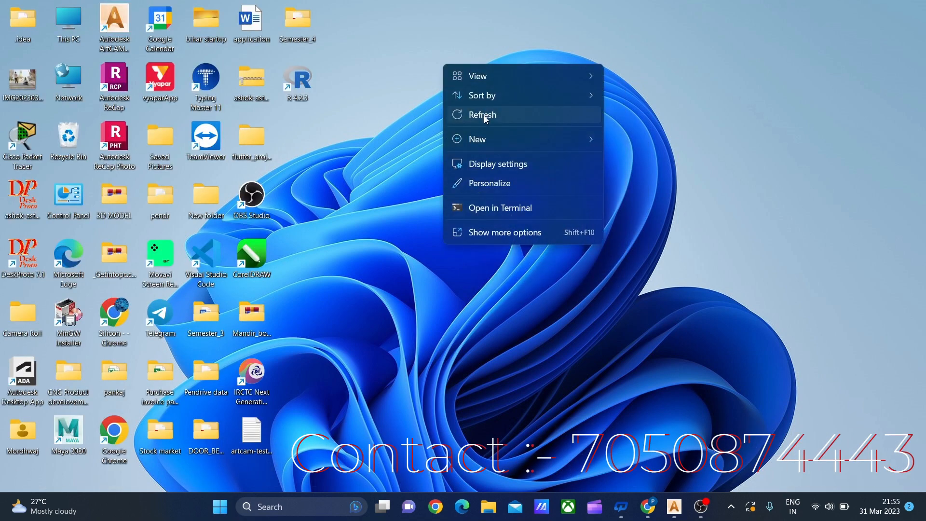
click(488, 116)
Switch to Autodesk ArtCAM and create a new model 1000 mm wide and 1000 mm high
click(676, 507)
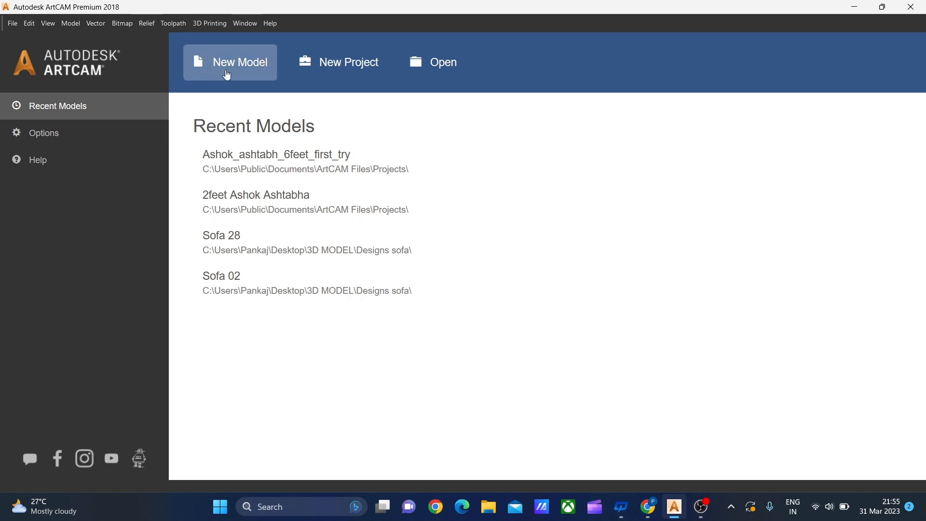
click(230, 68)
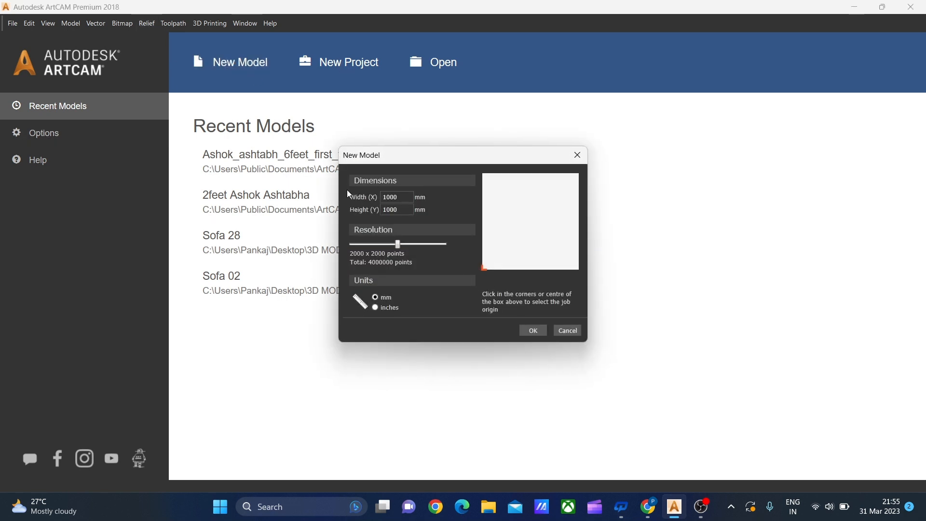
click(533, 332)
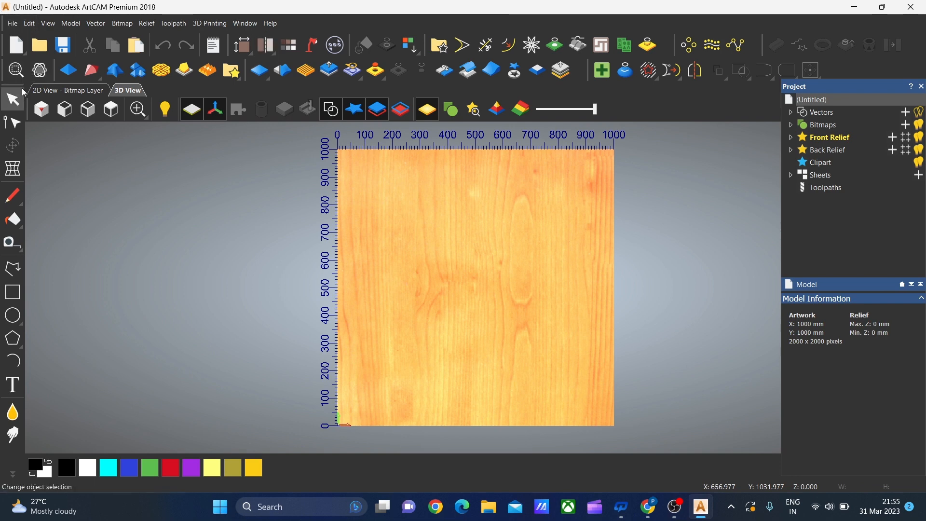
click(6, 98)
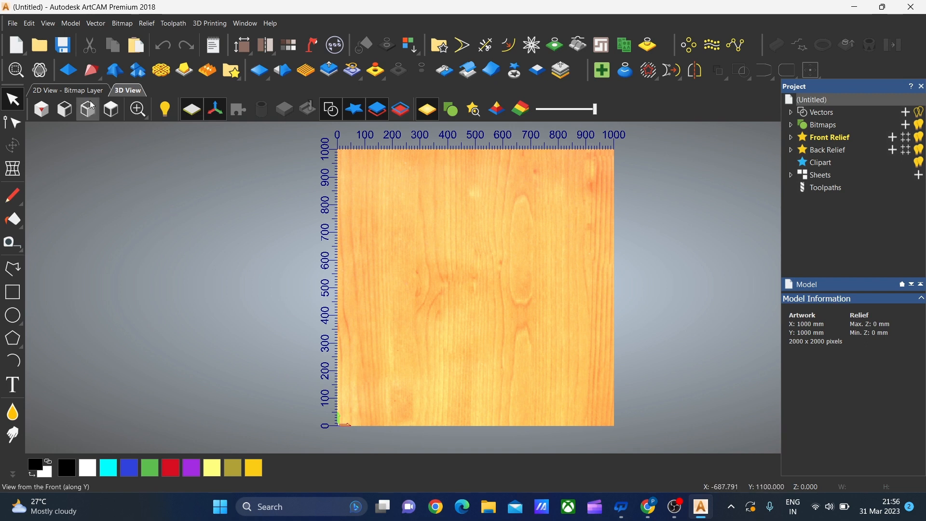
Examine the toolpath operations and the available 2D and 3D toolpath types for the model
click(815, 189)
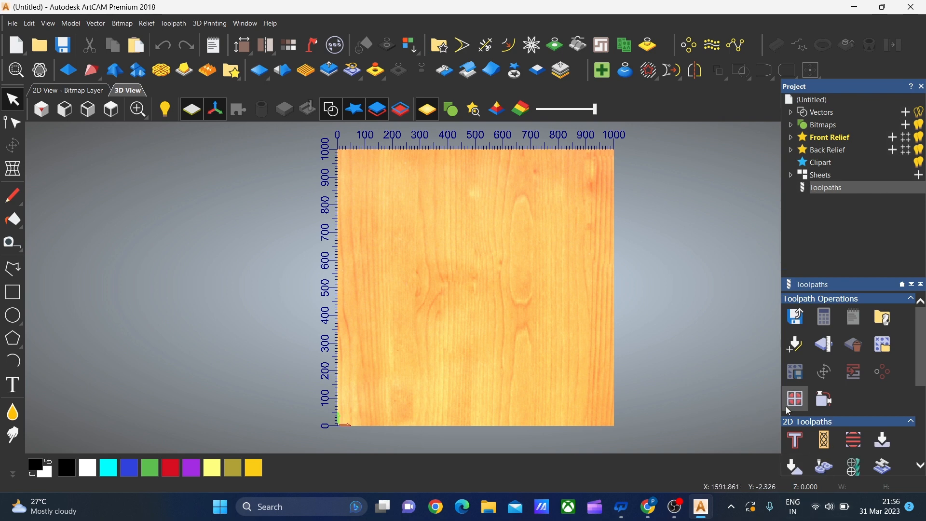
scroll(804, 433, down, 1)
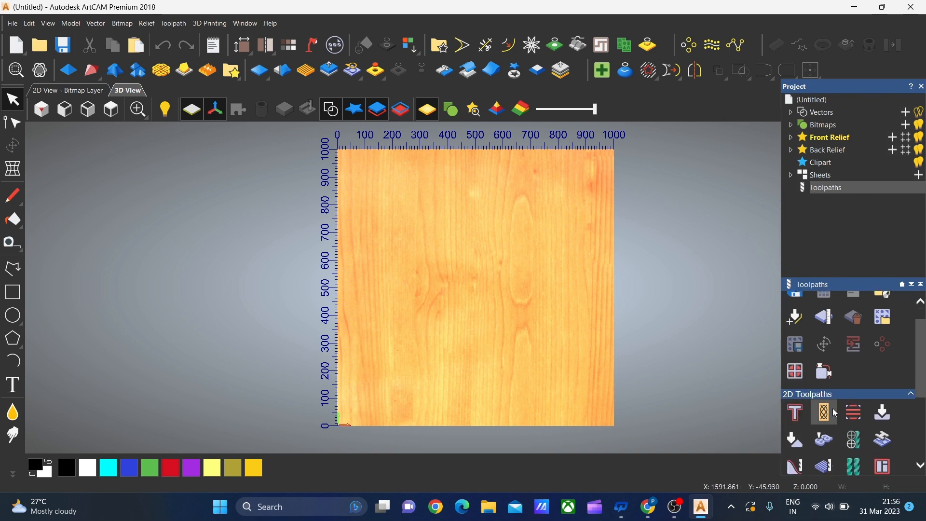
scroll(905, 464, down, 1)
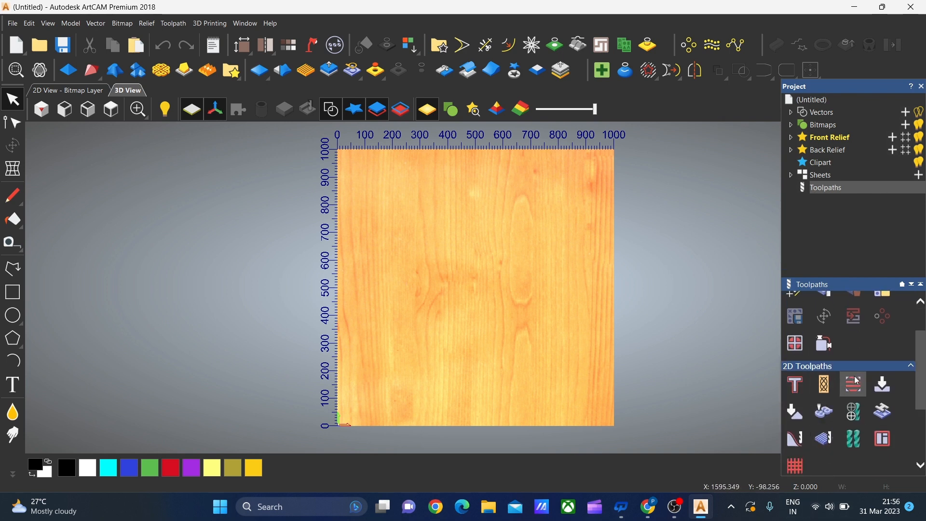
scroll(873, 378, up, 2)
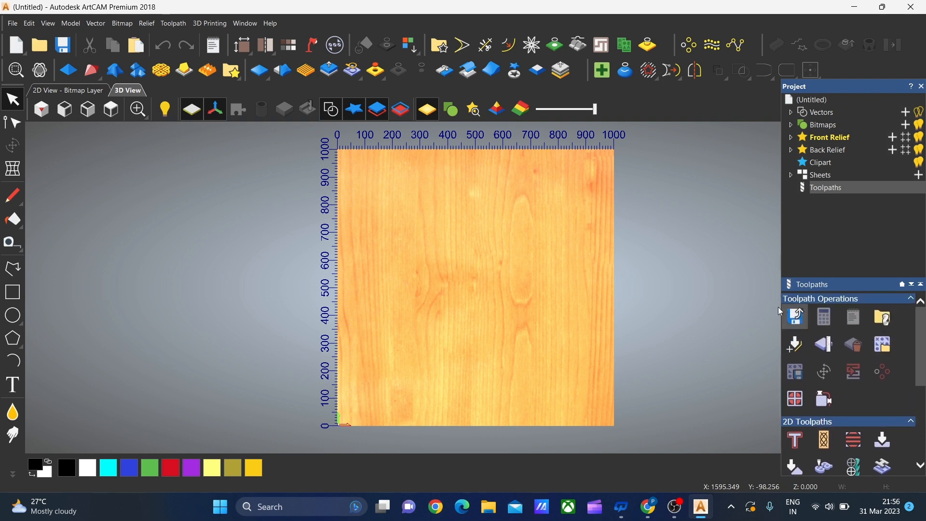
scroll(845, 433, down, 4)
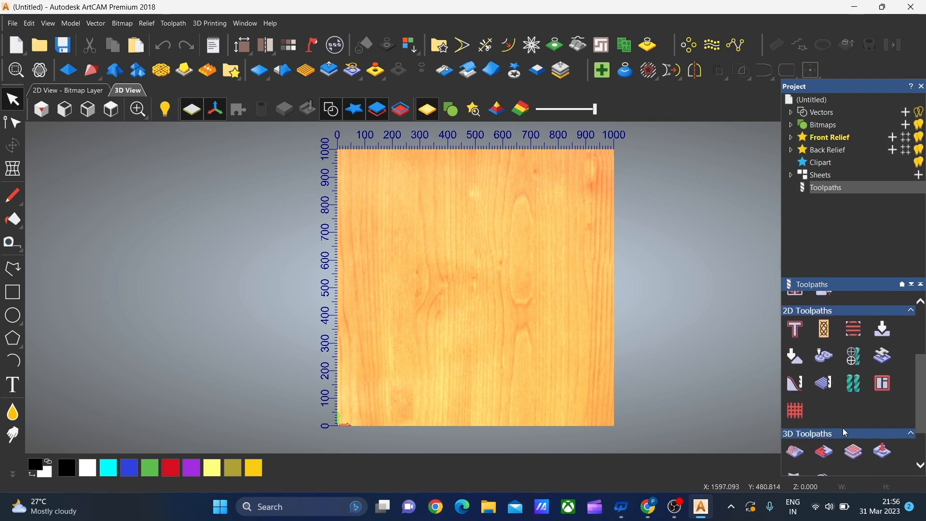
scroll(835, 417, down, 2)
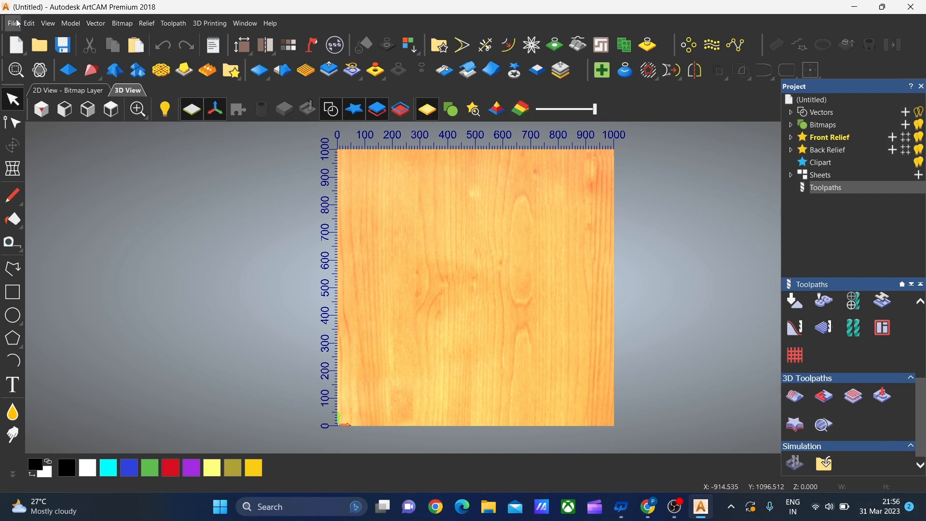
scroll(459, 200, down, 1)
scroll(554, 229, up, 1)
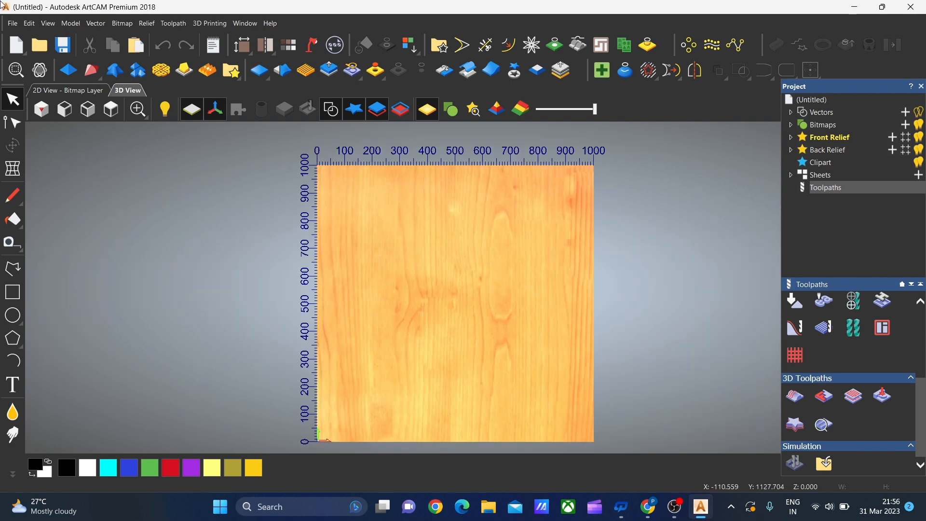
Start a new model from an image and look through the Downloads folder for a suitable picture
click(12, 23)
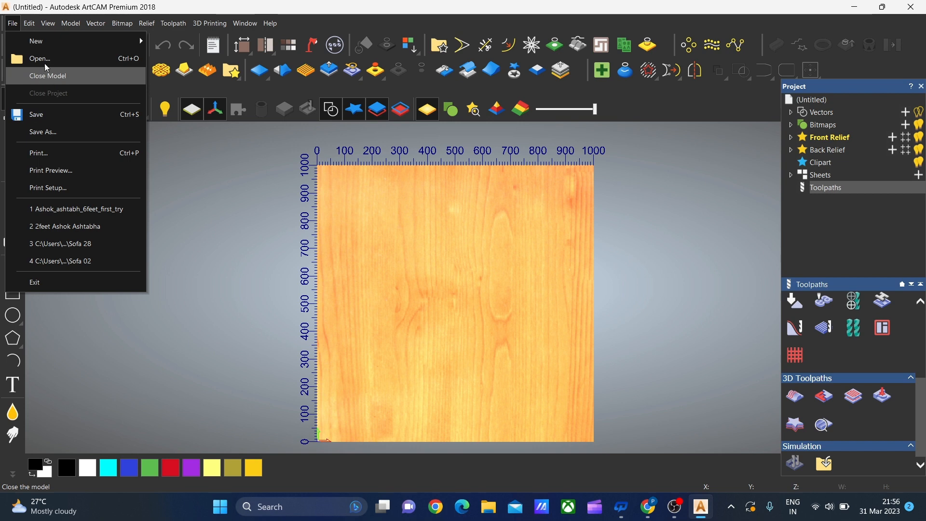
mouse_move(39, 42)
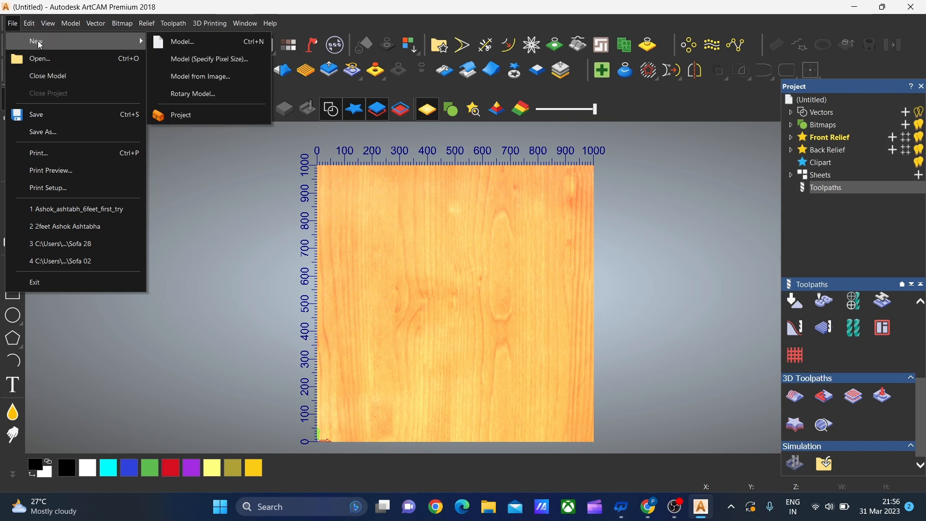
click(221, 85)
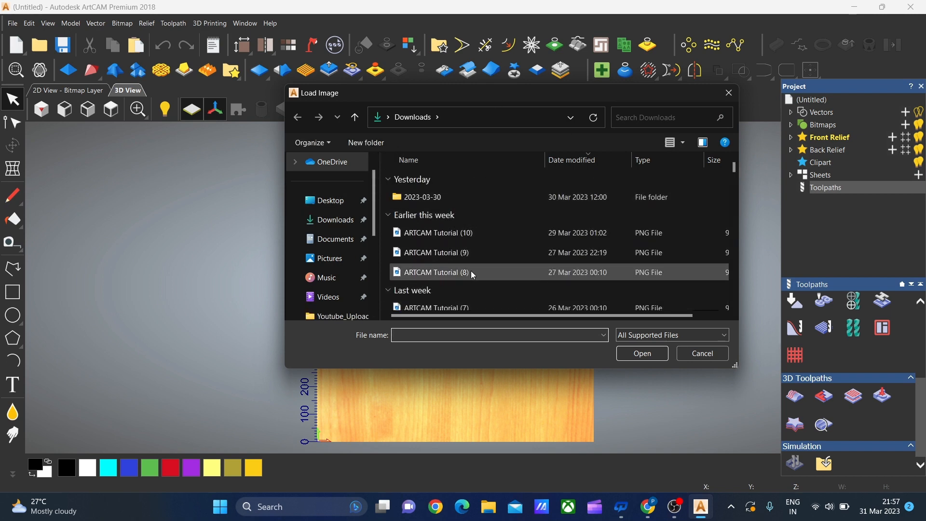
scroll(449, 289, down, 1)
scroll(542, 251, down, 5)
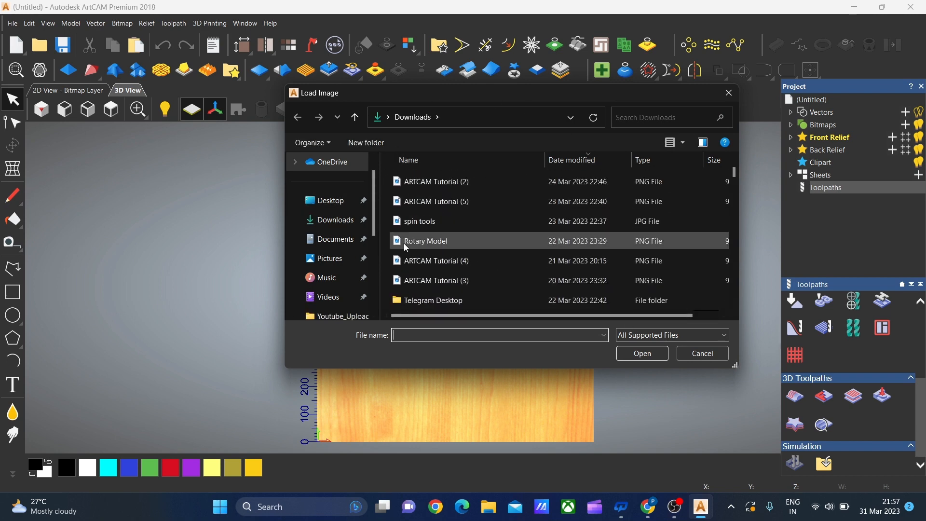
scroll(543, 260, down, 2)
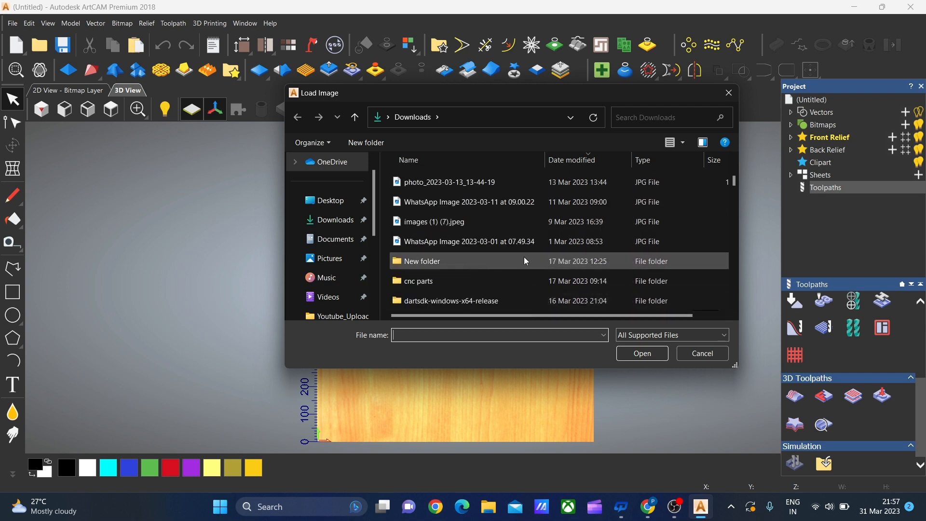
scroll(535, 272, up, 2)
scroll(482, 236, up, 3)
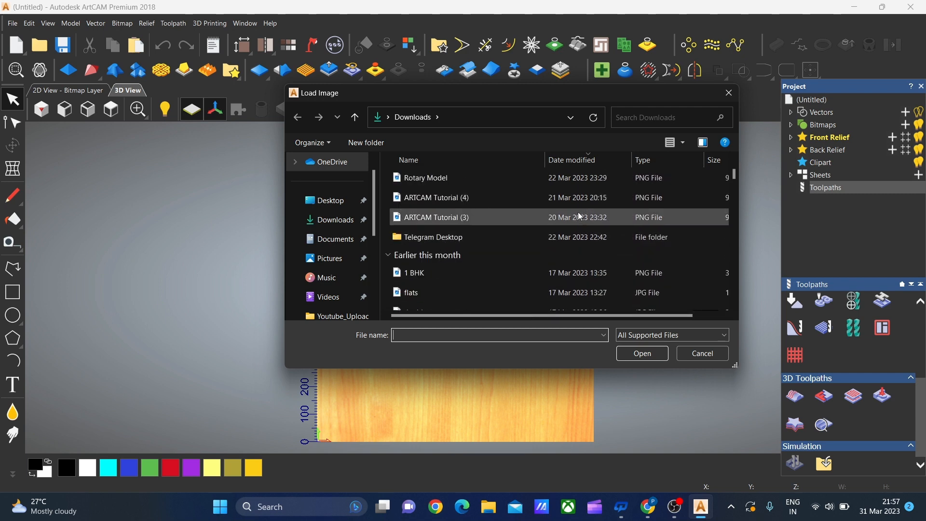
scroll(545, 220, up, 2)
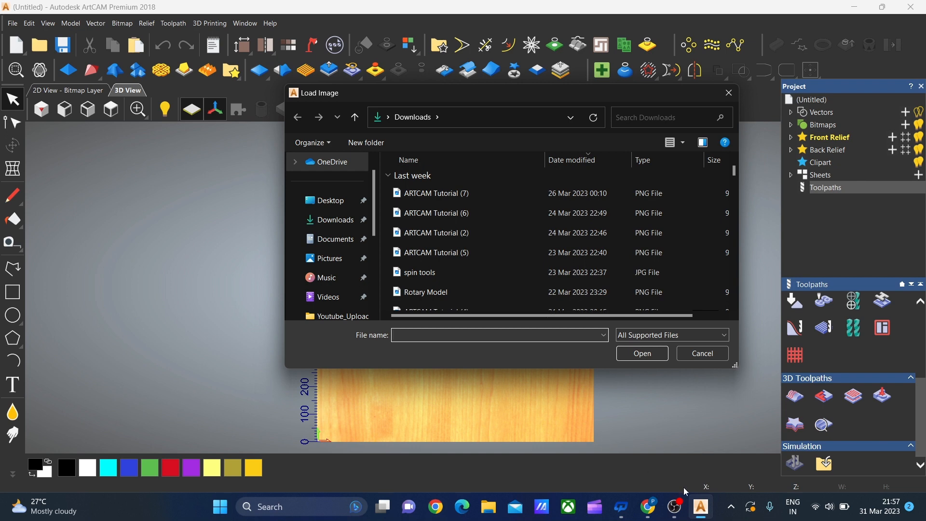
Switch to Google Chrome and search Google for "jali vector design"
mouse_move(642, 519)
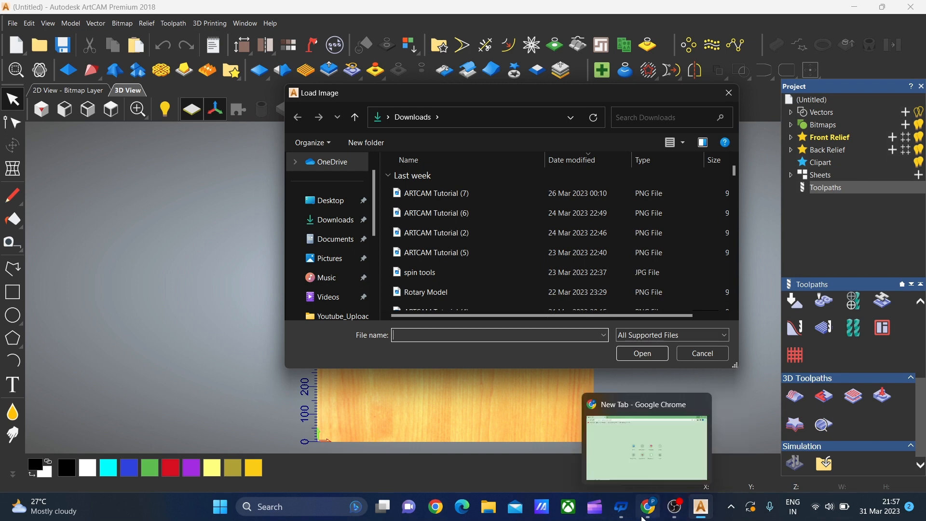
click(651, 512)
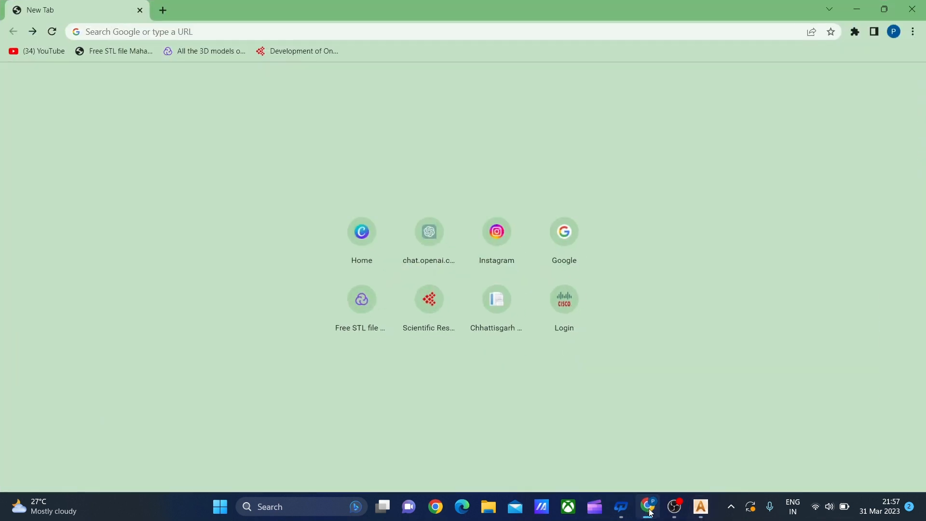
click(185, 28)
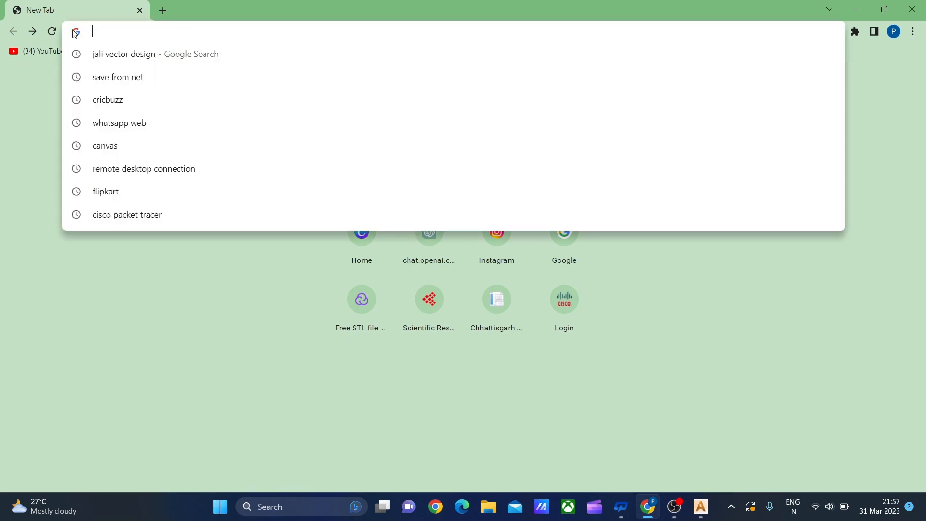
click(129, 54)
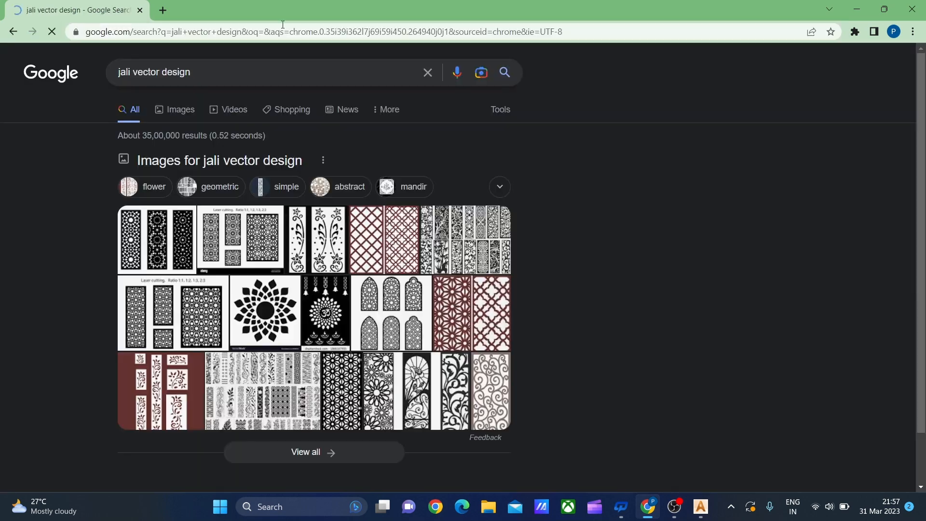
Open the VectorStock page for the laser cut decorative panel set jali design from the search results
scroll(165, 247, down, 1)
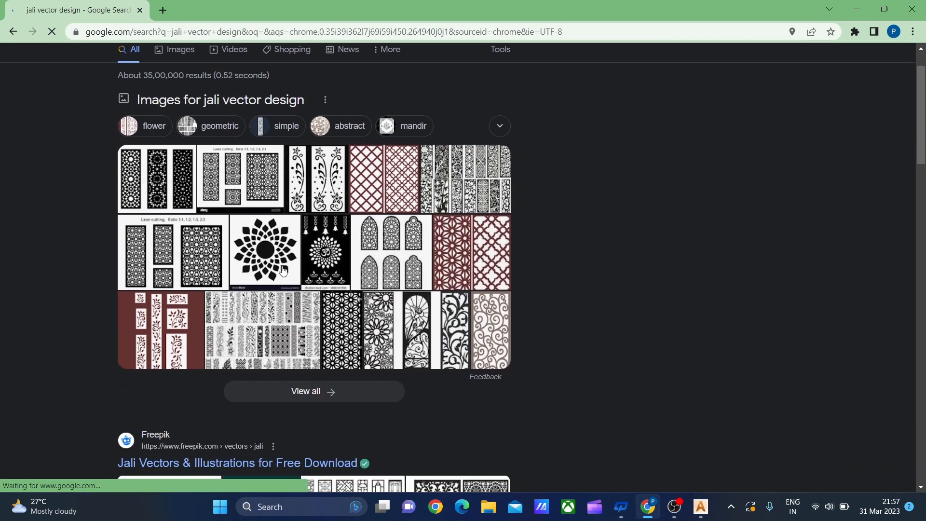
scroll(283, 271, down, 4)
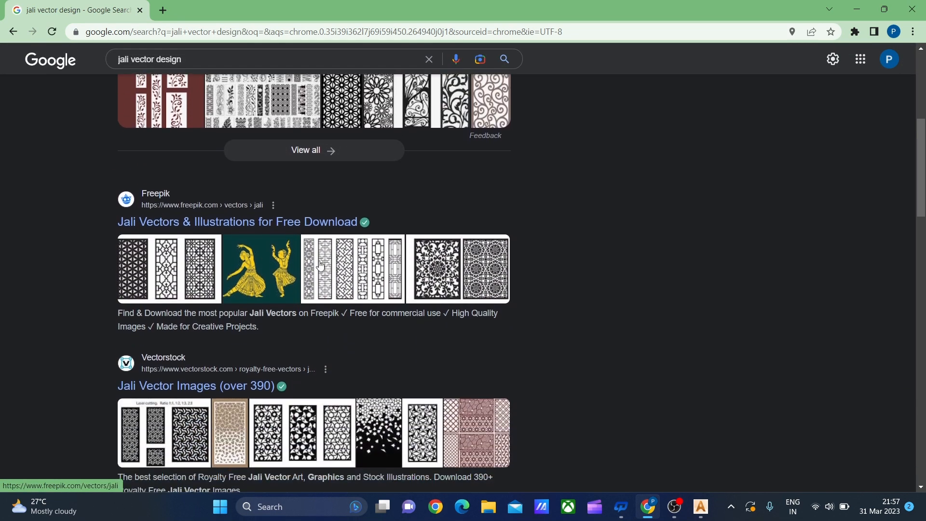
click(237, 206)
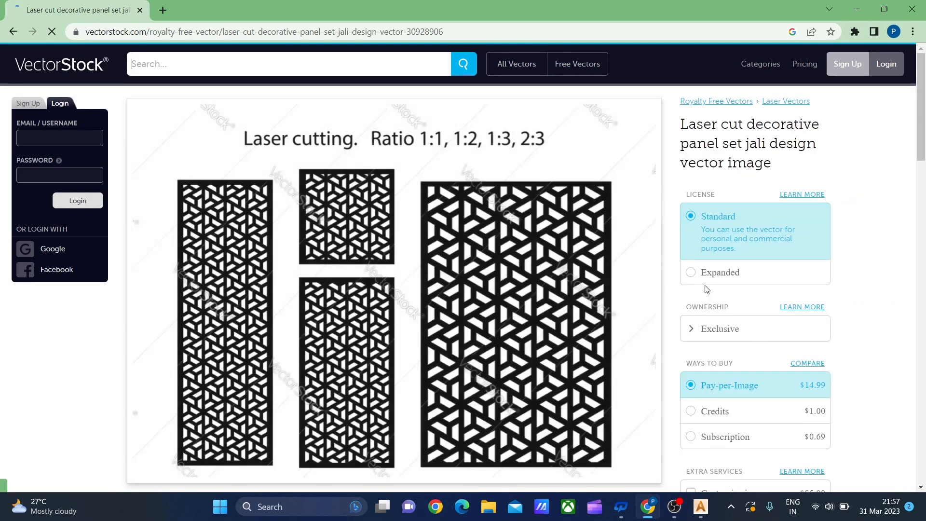
Save the laser cut jali panel image to the Downloads folder as a WEBP file named "vector"
scroll(477, 156, down, 2)
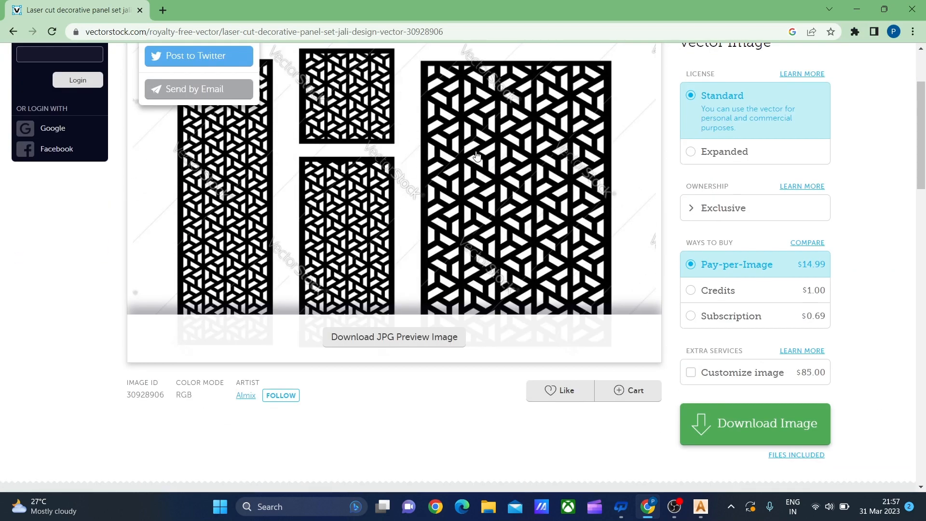
scroll(476, 155, up, 1)
right_click(509, 247)
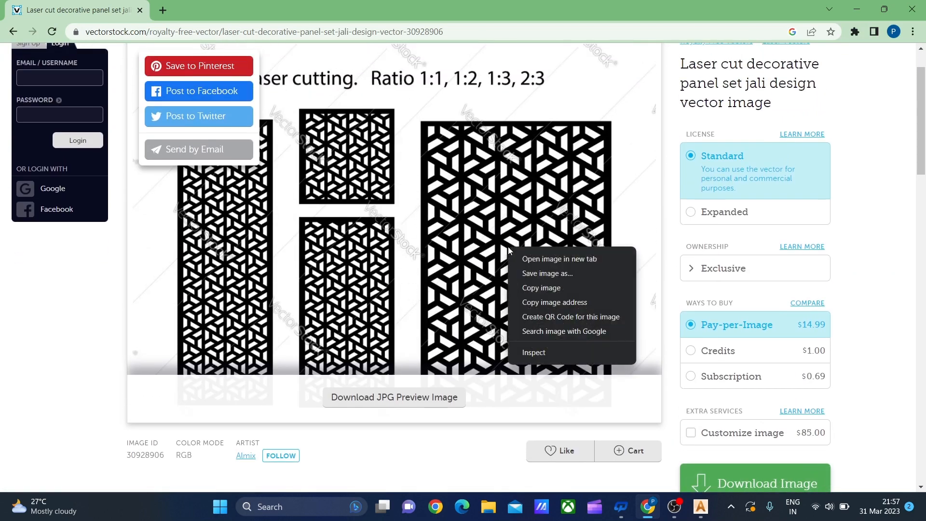
click(537, 273)
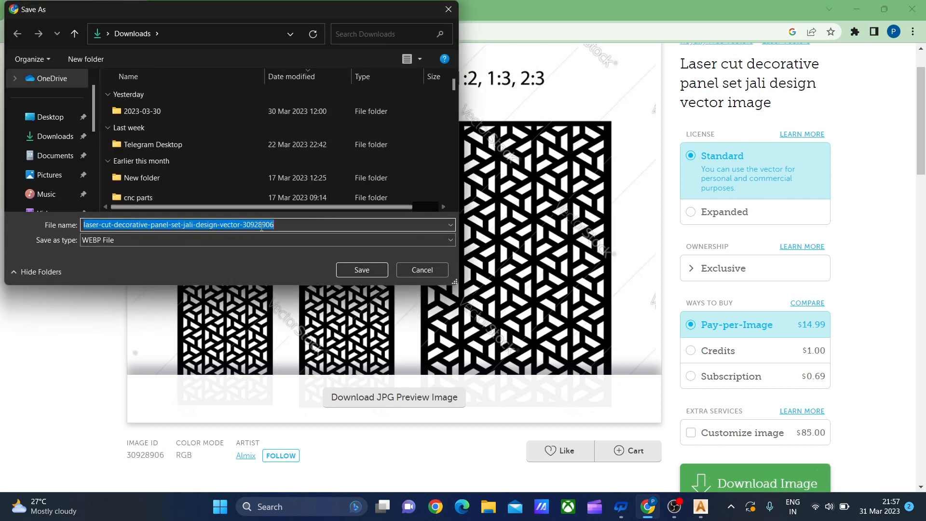
text(v)
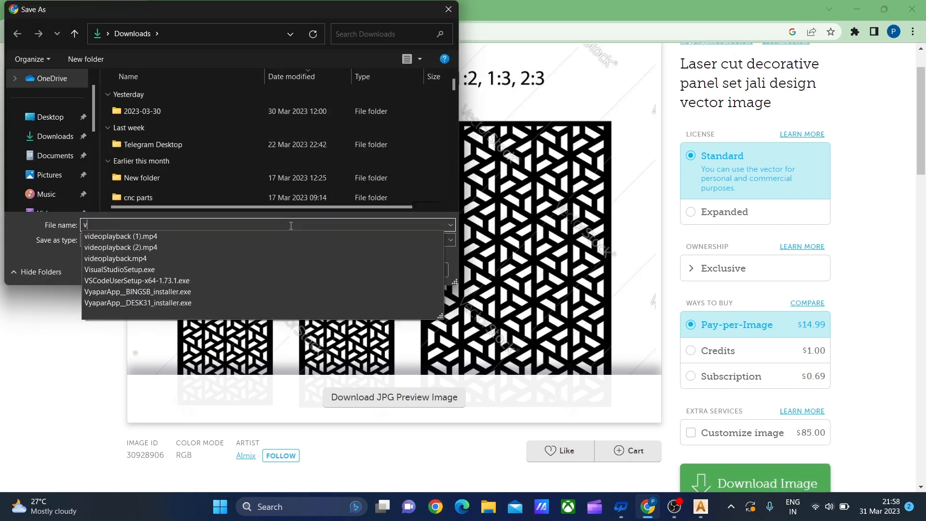
text(ec)
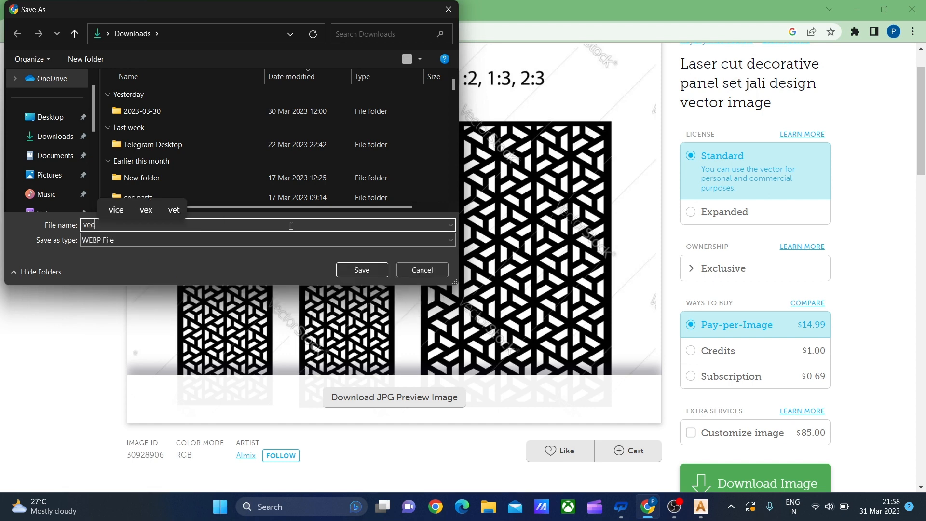
text(tor)
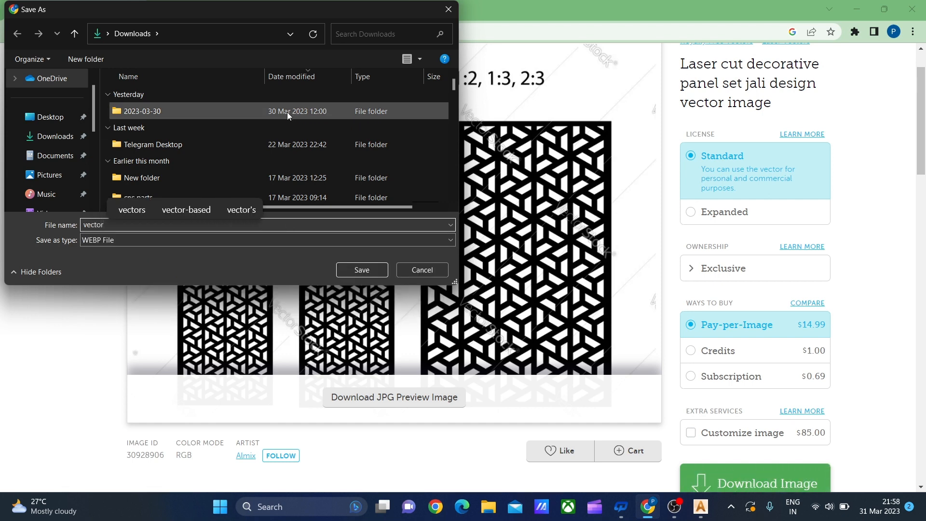
click(363, 270)
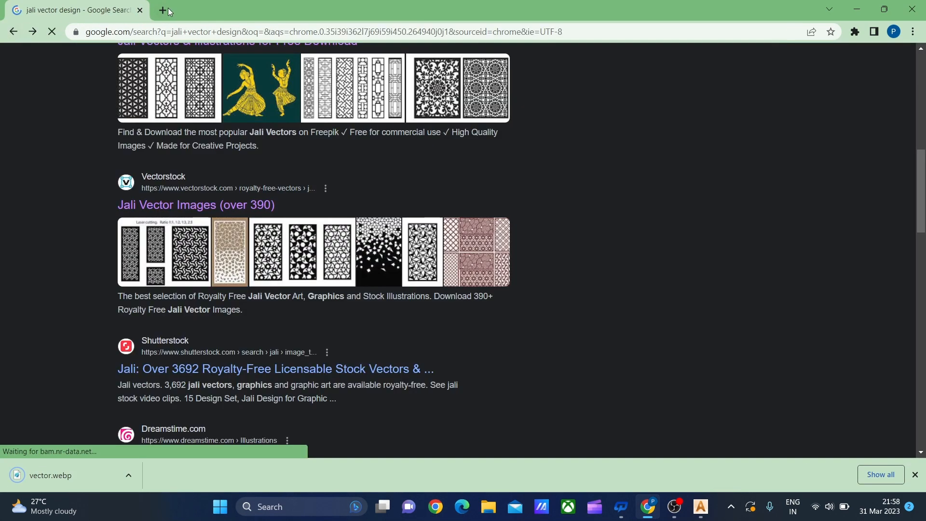
Open a new browser tab and search Google Images for "grayscale image"
click(163, 10)
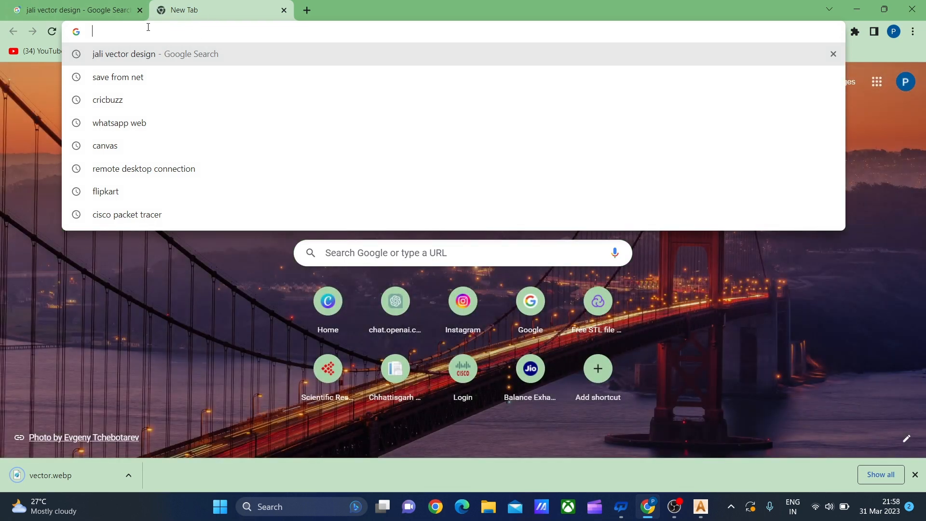
text(gr)
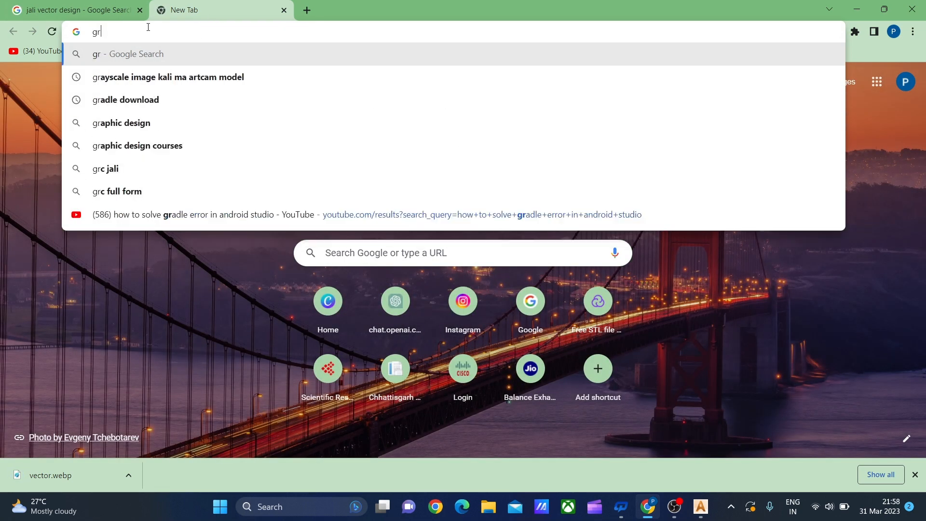
text(ay)
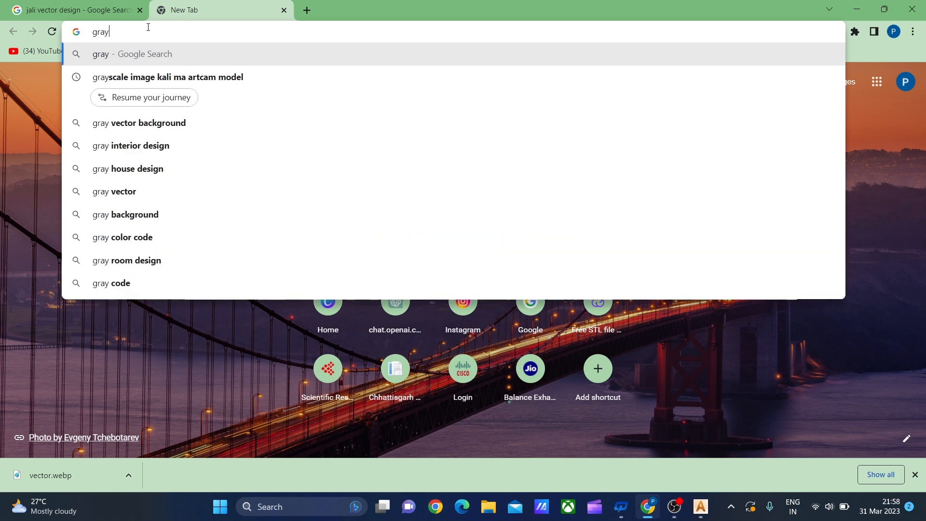
text(scale)
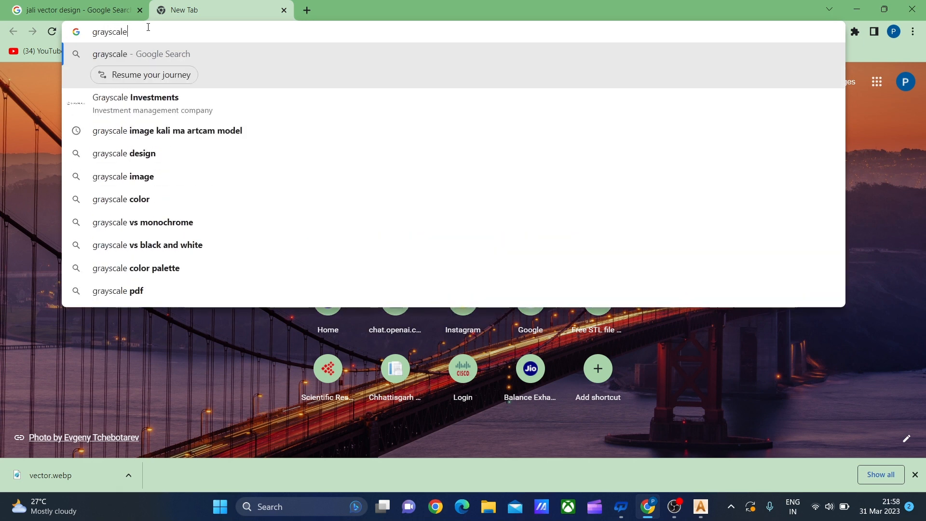
text( image)
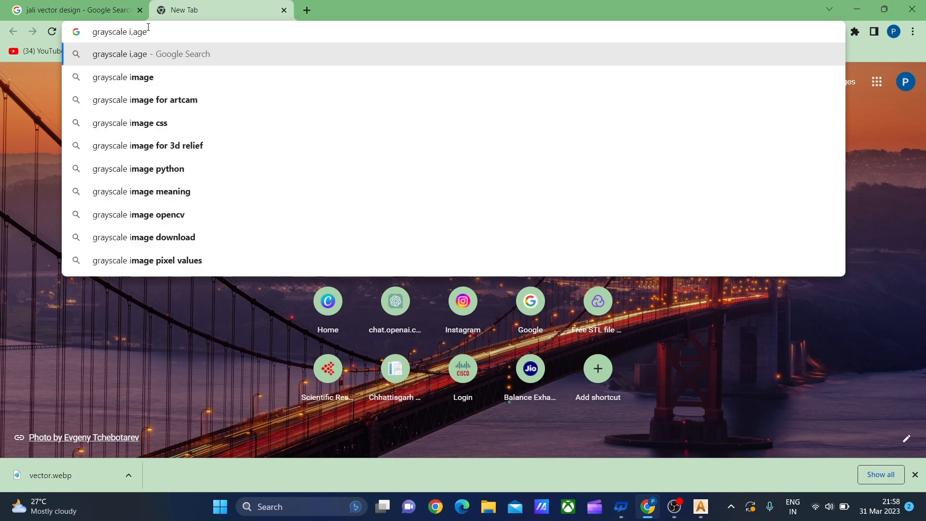
key(Return)
Look through the grayscale image results and preview the ZBrushCentral portrait with its related images
scroll(275, 246, down, 10)
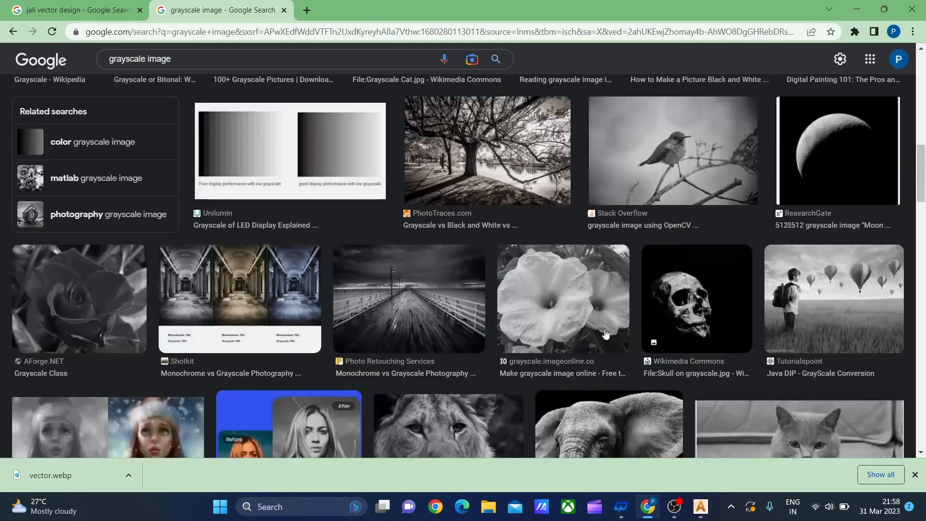
scroll(606, 333, down, 20)
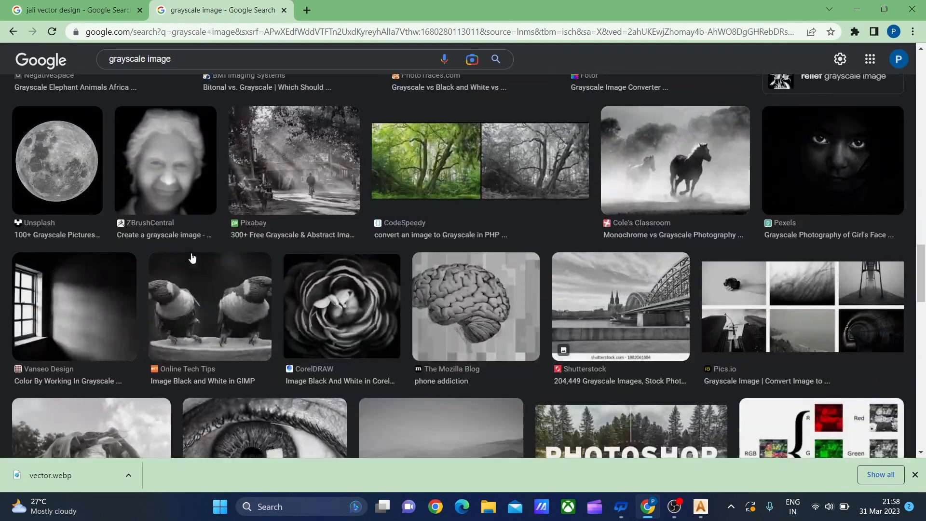
click(189, 178)
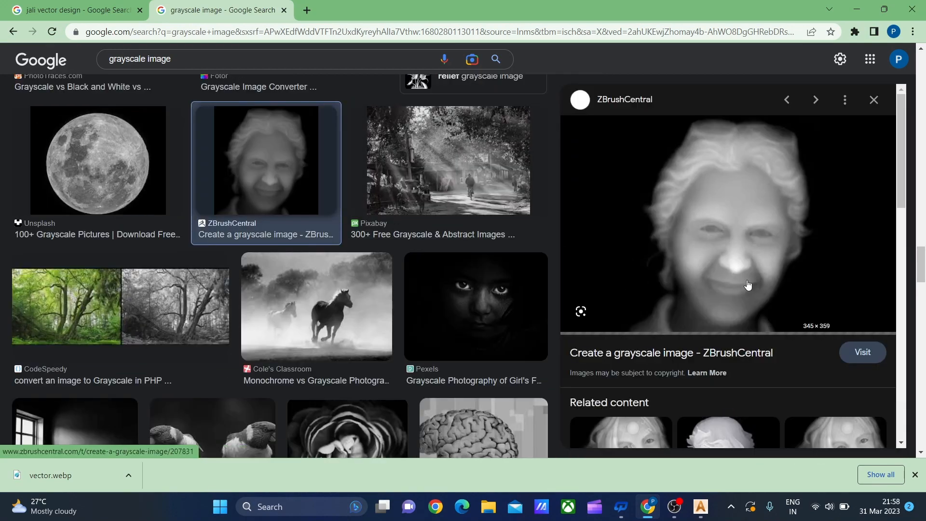
scroll(756, 312, down, 3)
scroll(756, 312, down, 1)
scroll(736, 256, up, 3)
Refine the image search to "grayscale image design"
click(202, 61)
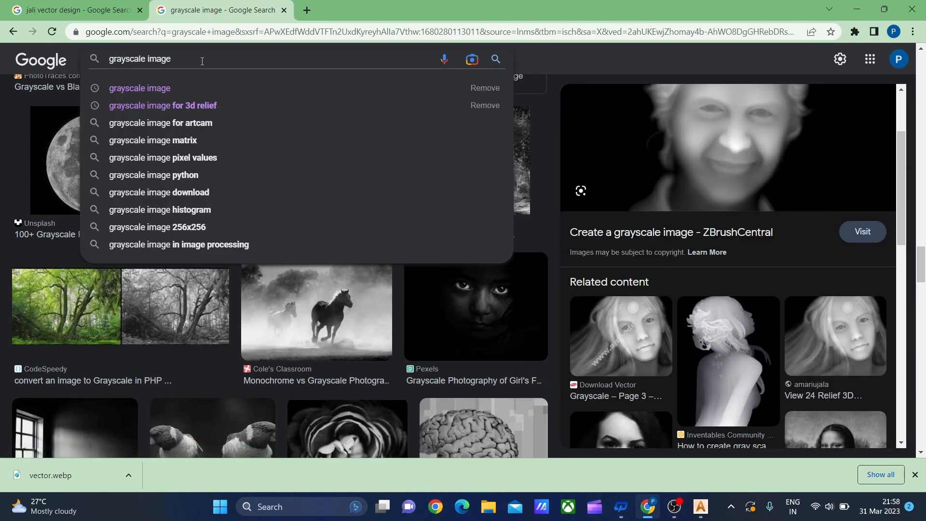
text(des)
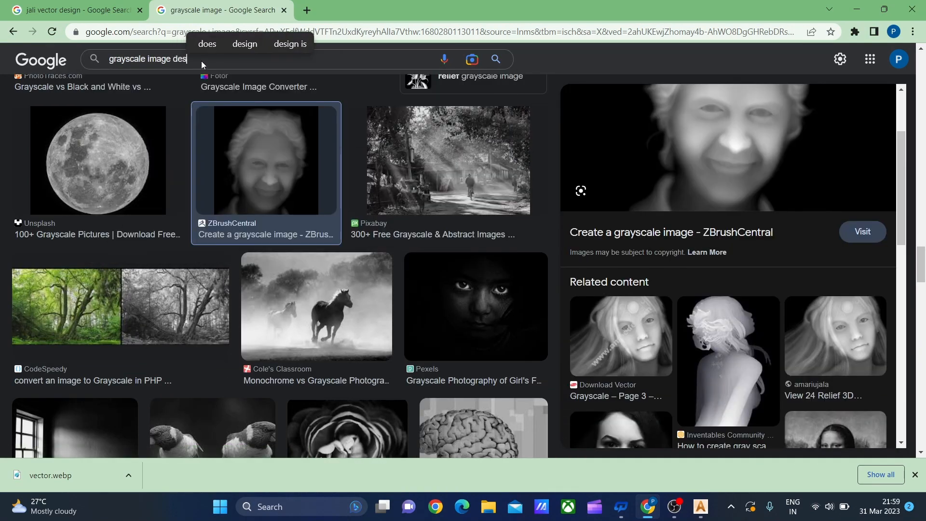
text(ig)
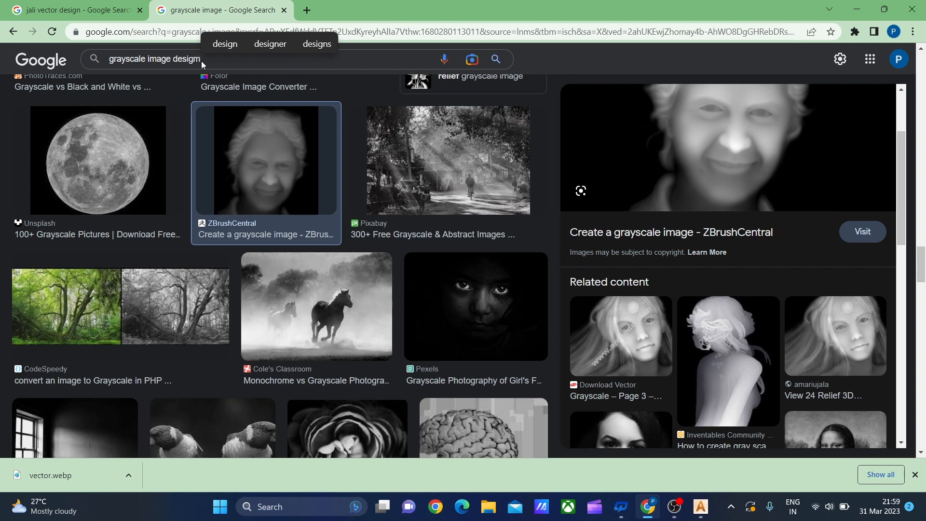
text(n)
key(Return)
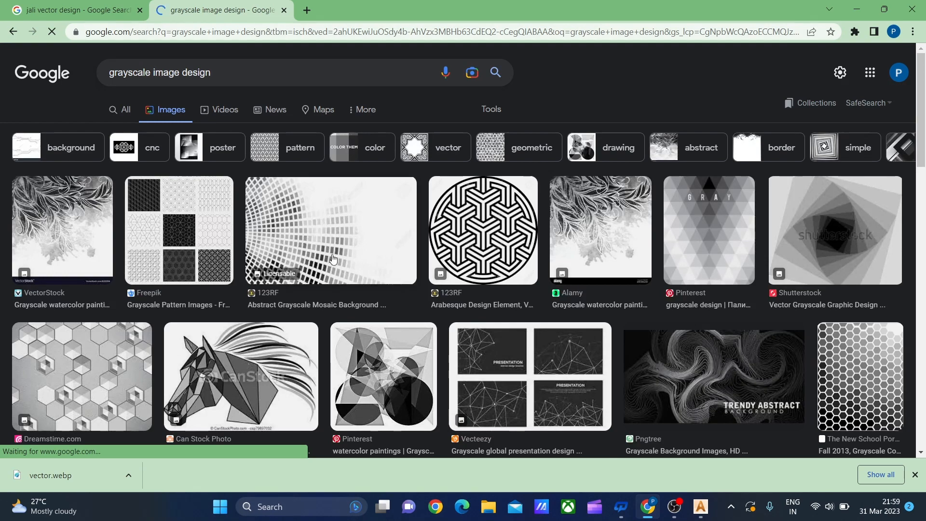
Browse the grayscale design results, previewing the AM.CO.ZA knot and the related Pinterest flower relief images
click(345, 153)
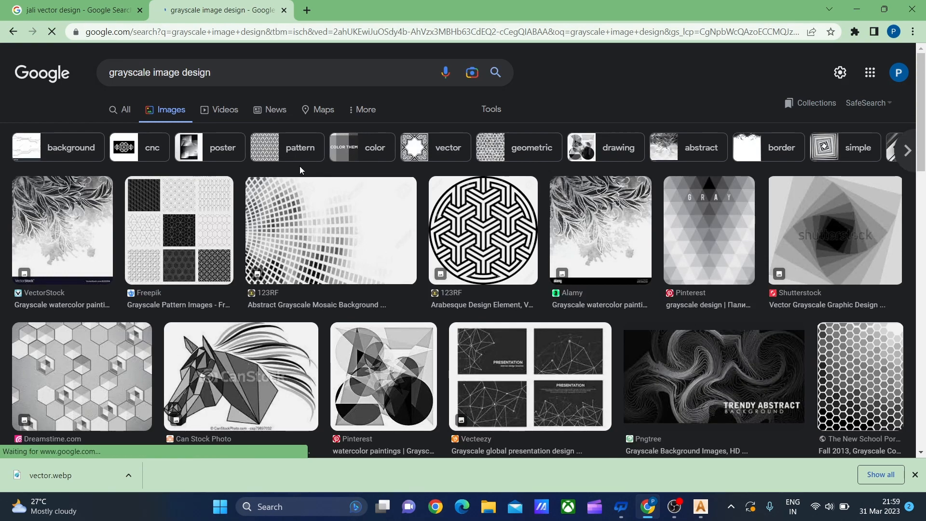
scroll(698, 245, down, 5)
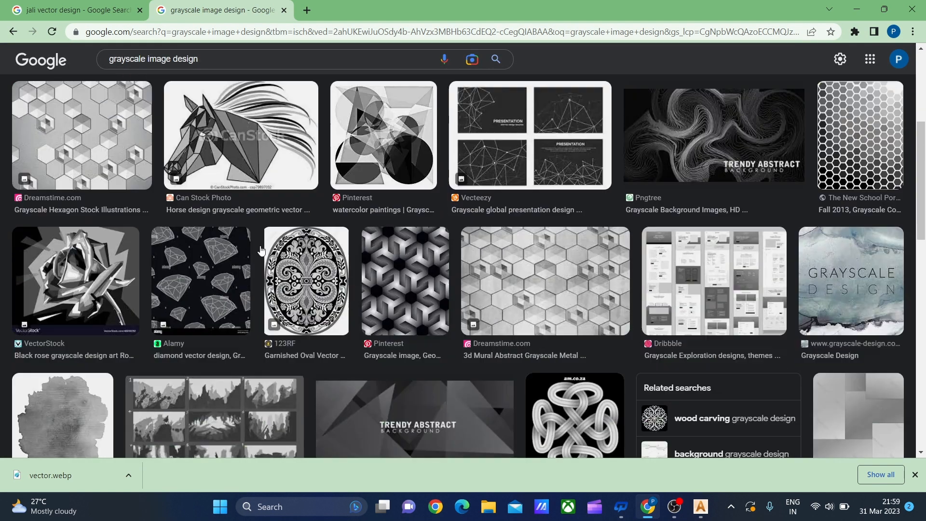
scroll(579, 241, down, 5)
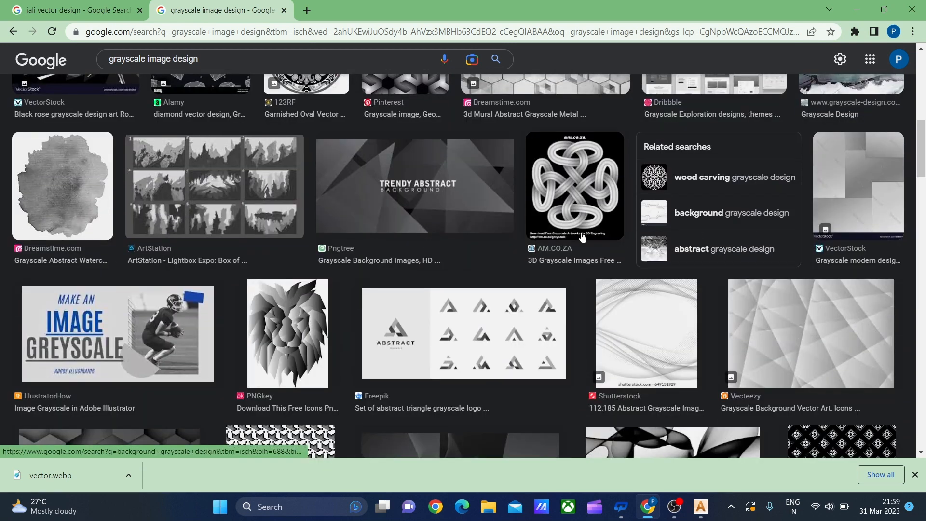
click(582, 184)
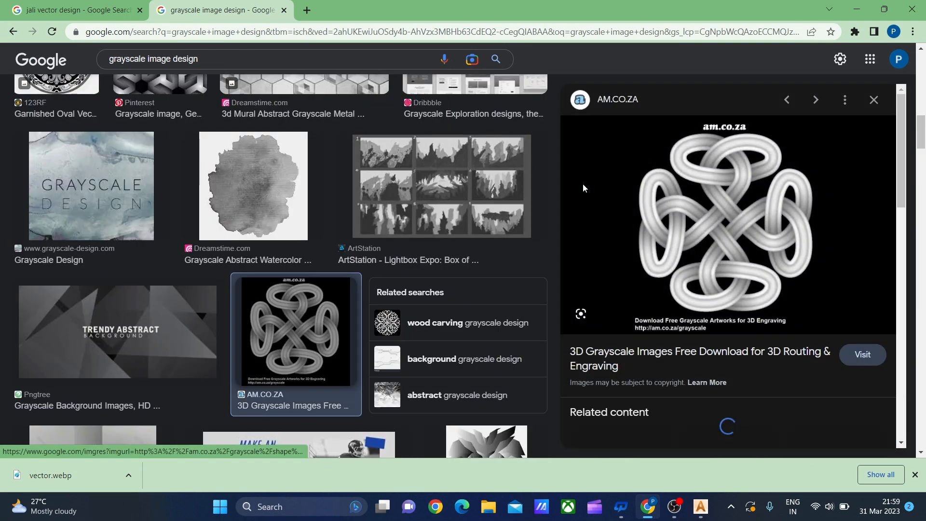
scroll(583, 188, down, 5)
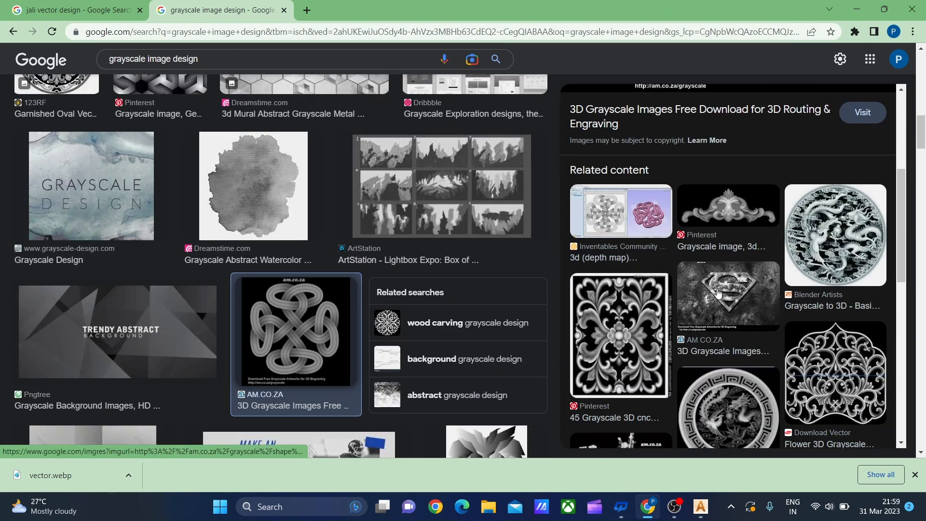
scroll(718, 292, down, 4)
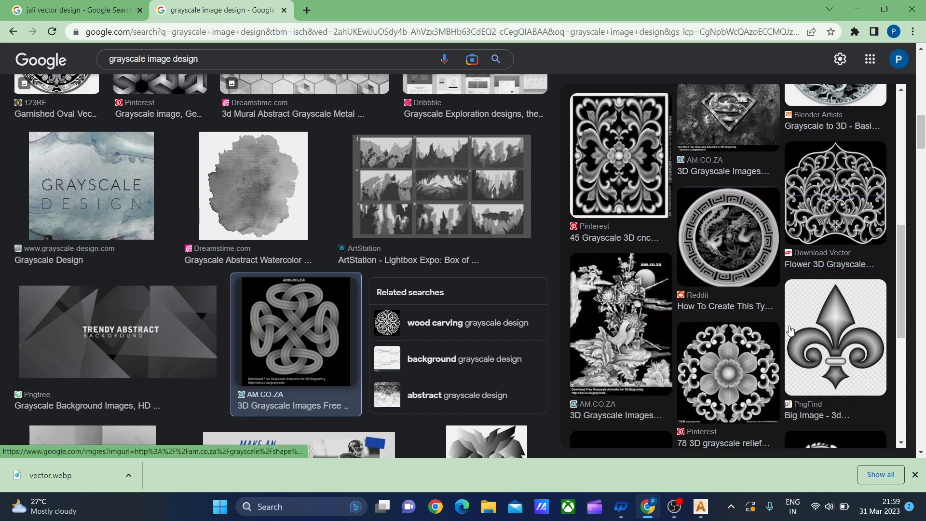
click(727, 359)
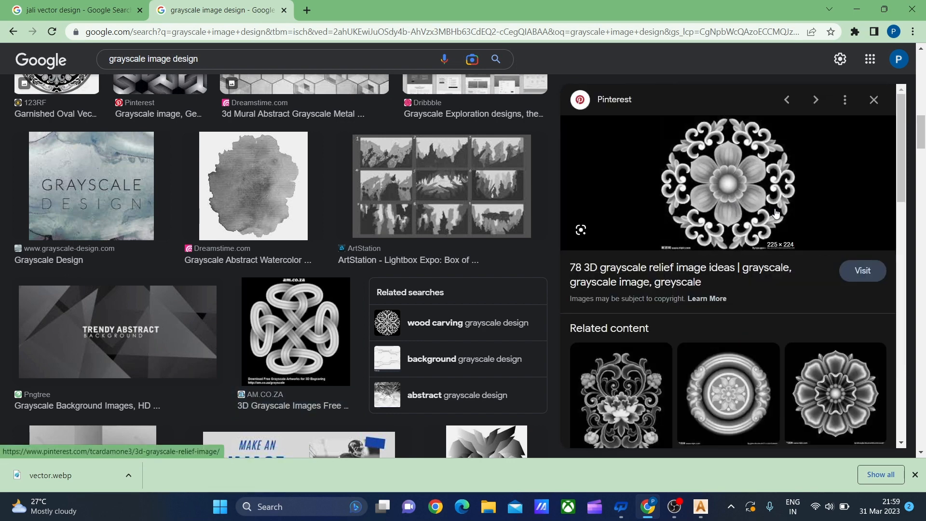
scroll(831, 298, down, 3)
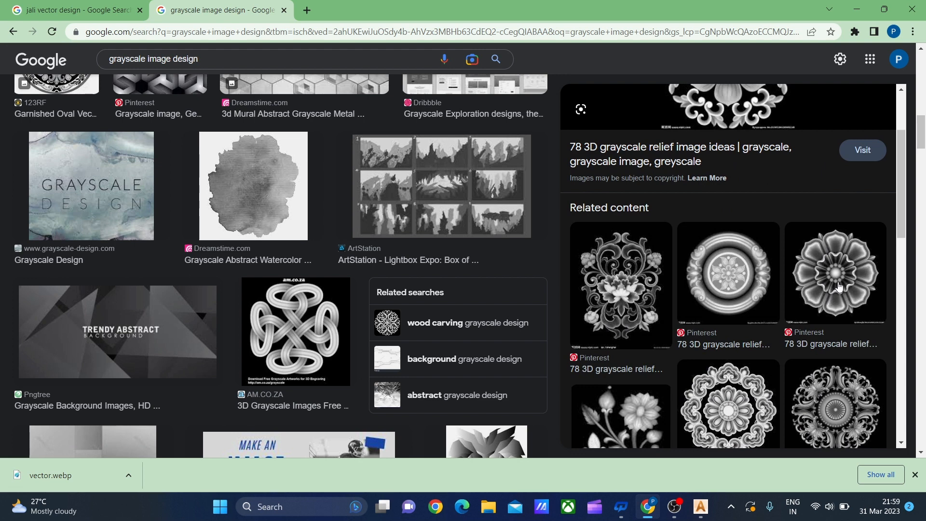
click(839, 286)
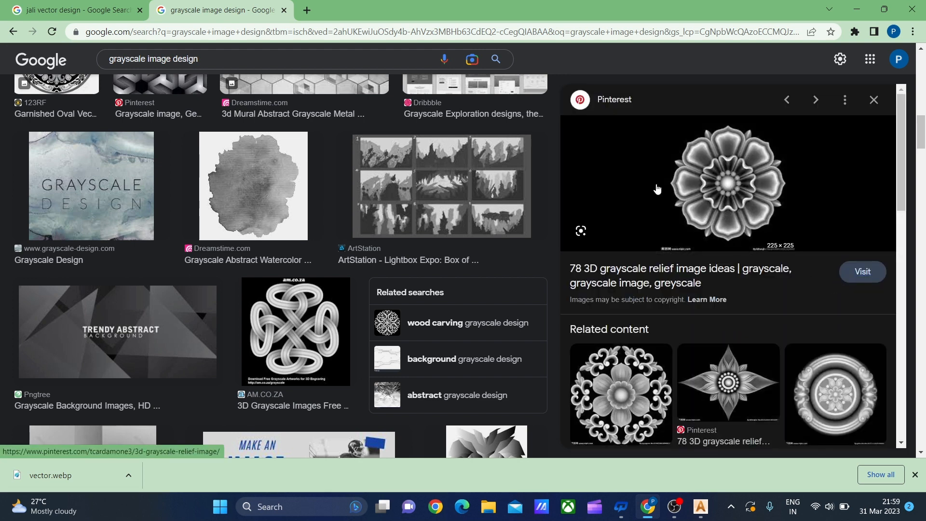
Refine the image search to "grayscale image design hd" and filter the results by "cnc"
click(227, 60)
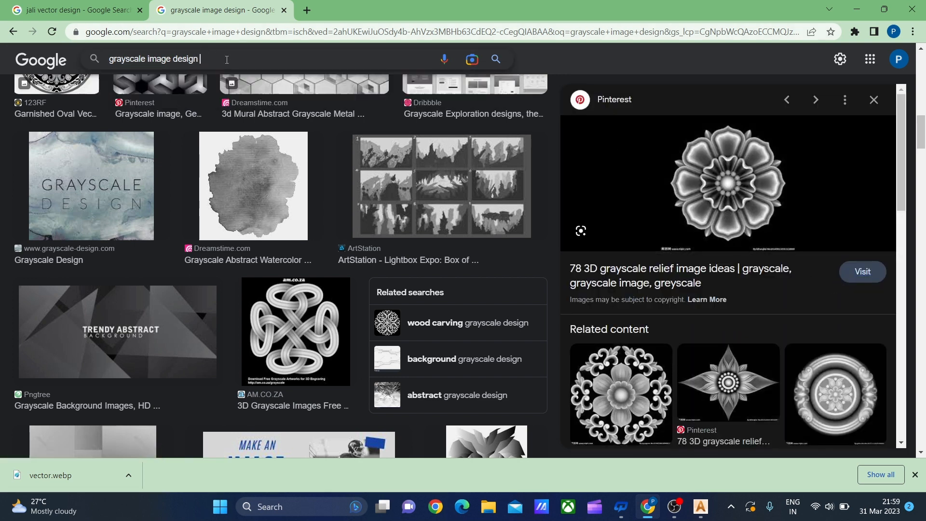
text(hd)
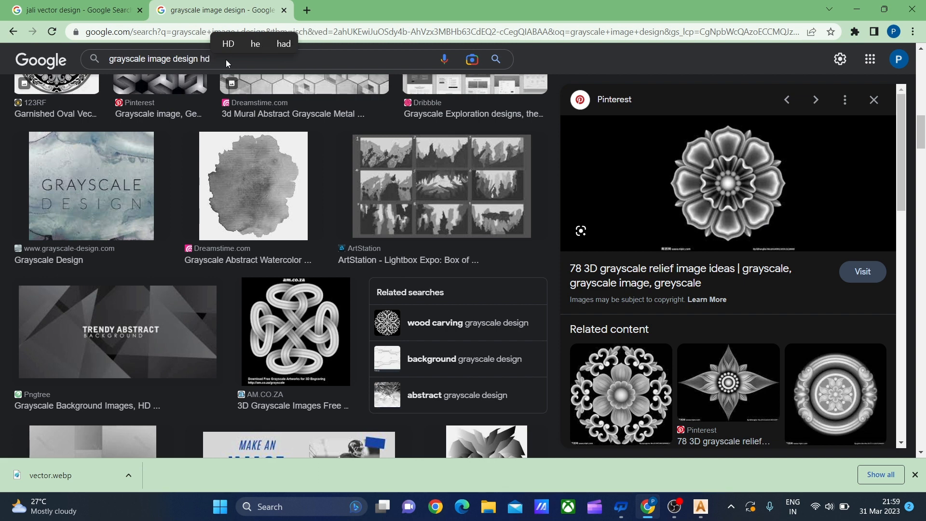
key(Return)
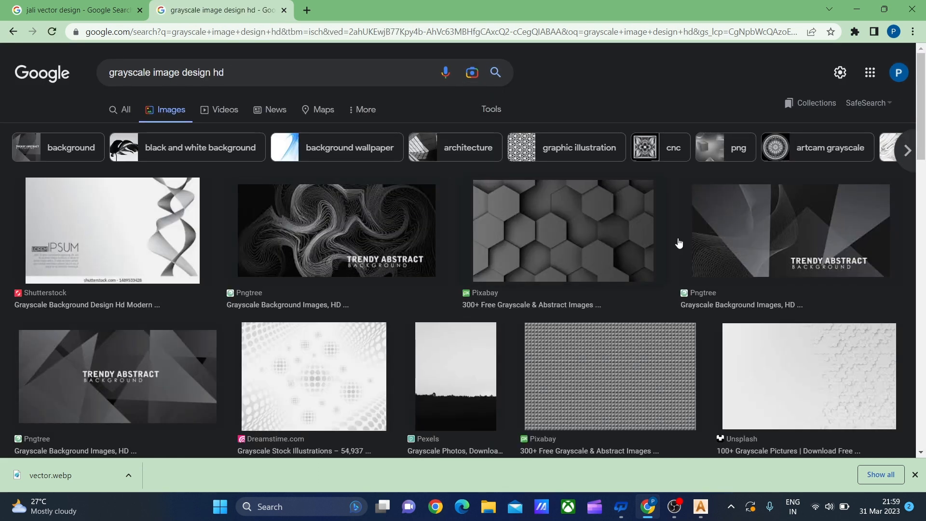
click(663, 147)
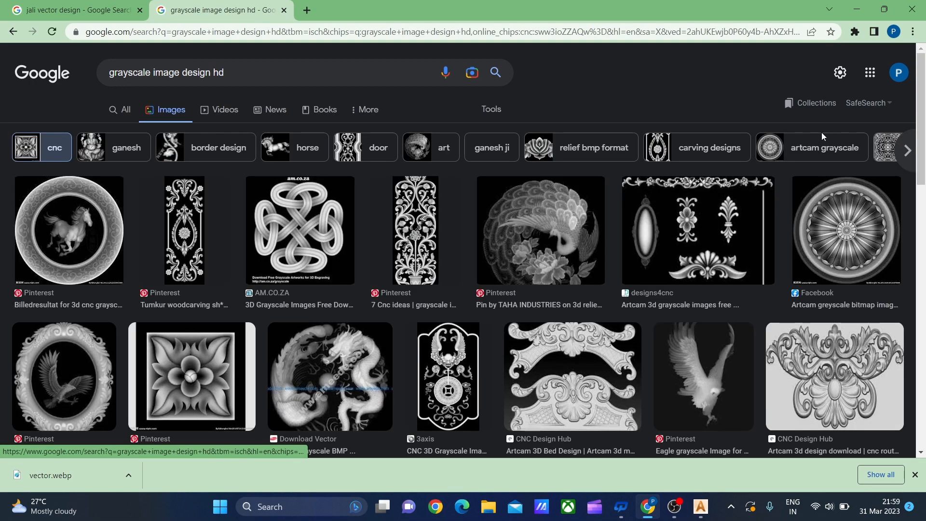
Save the square flower-and-leaf relief image from Pinterest to the Downloads folder as a JPEG named "grayscale"
click(192, 376)
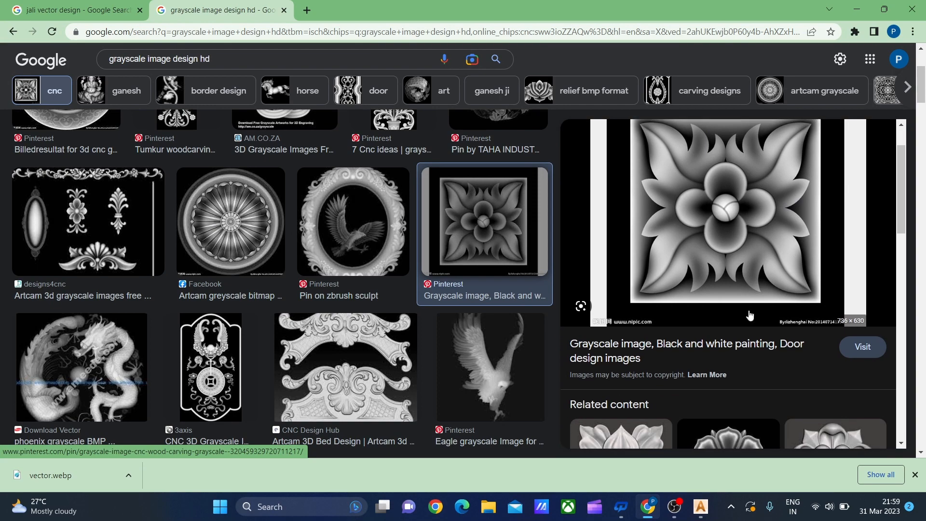
right_click(707, 243)
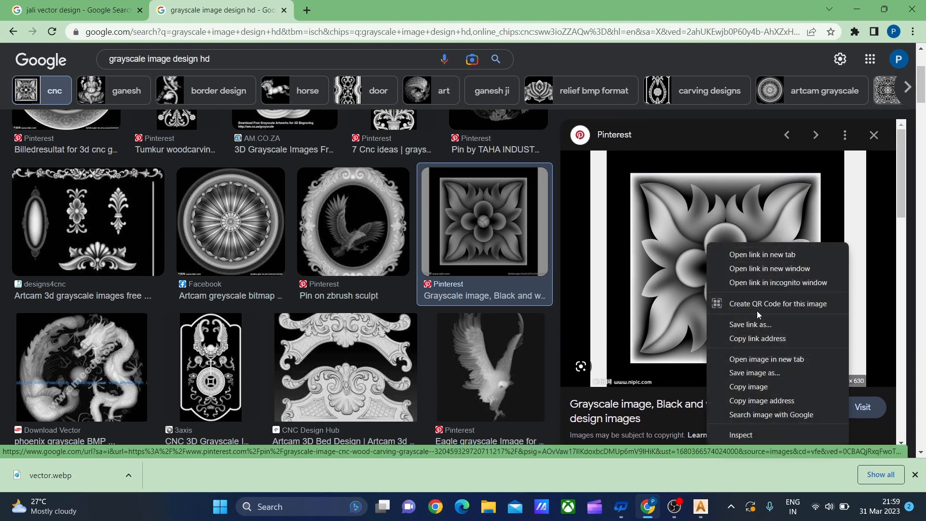
click(756, 375)
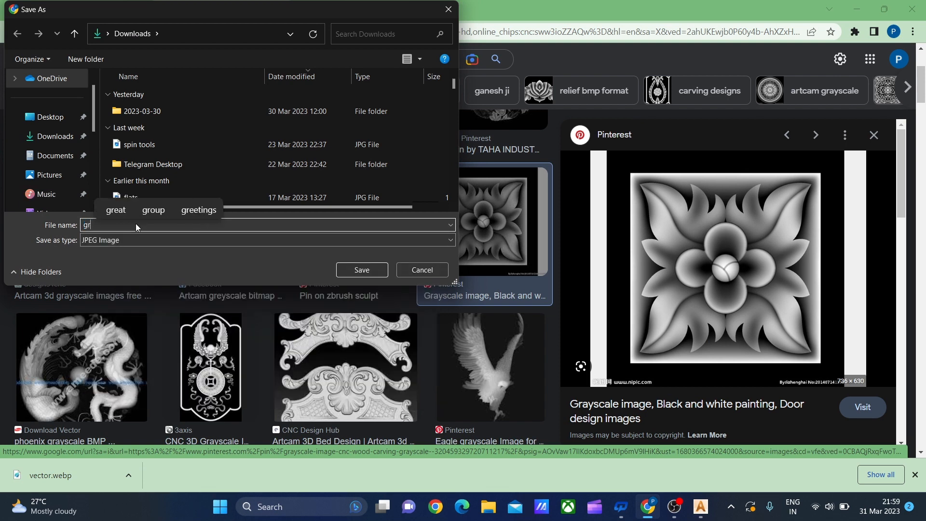
text(rayscale)
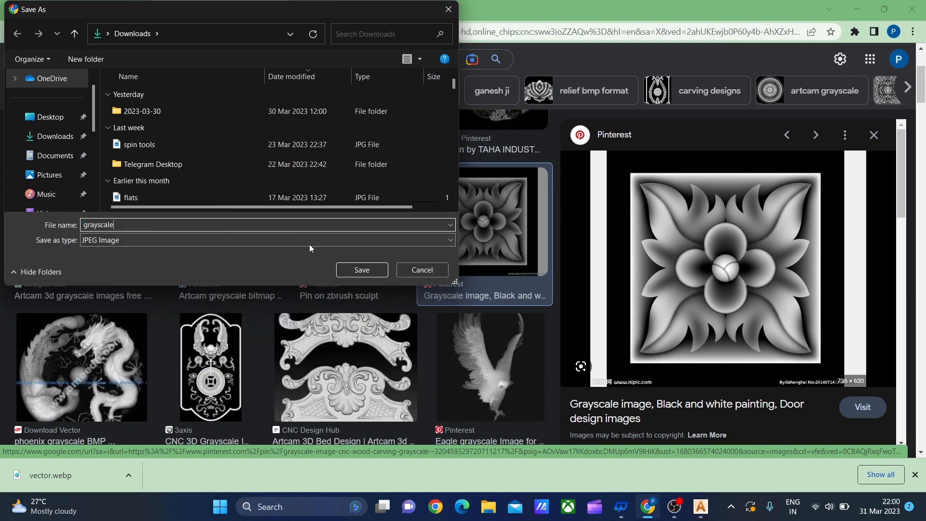
click(368, 270)
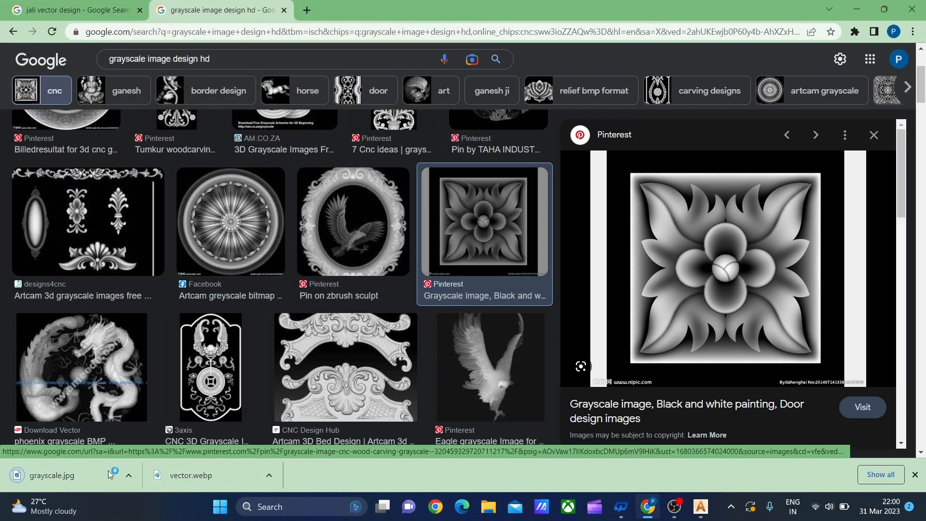
Switch back to ArtCAM and close the open Load Image dialog
click(128, 475)
click(857, 8)
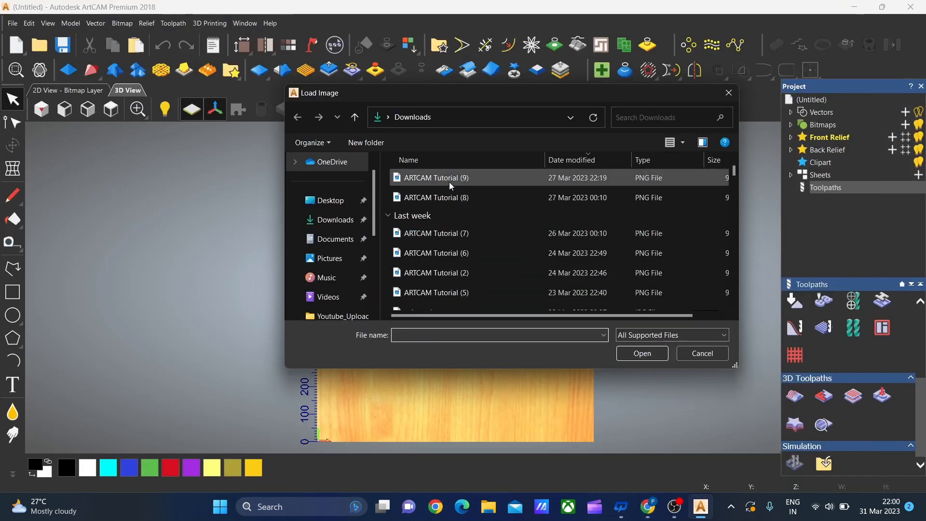
click(729, 93)
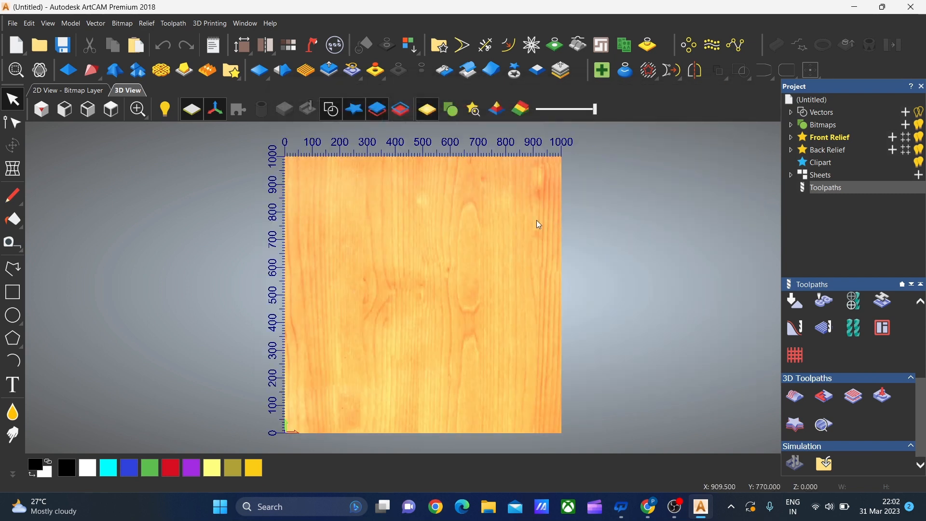
Start a new model from the "vector" JPG image in the Downloads folder
click(13, 23)
mouse_move(26, 49)
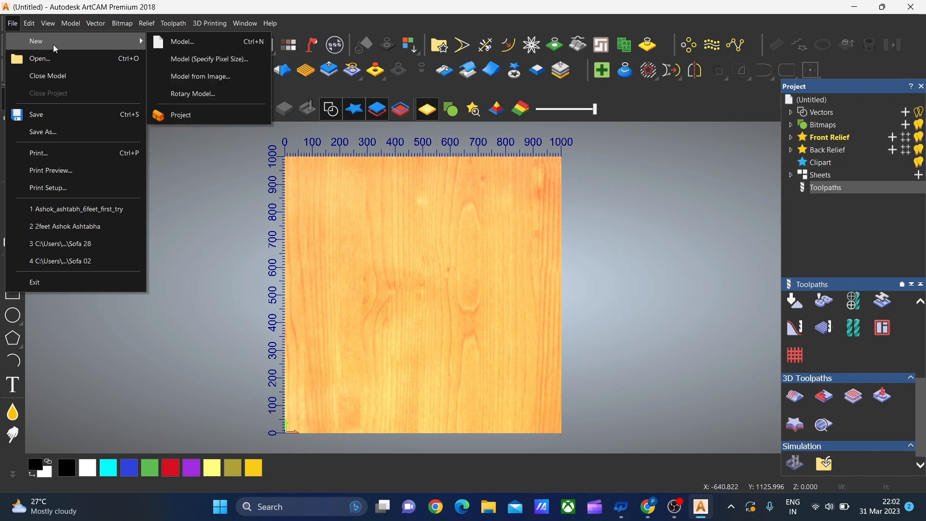
click(227, 85)
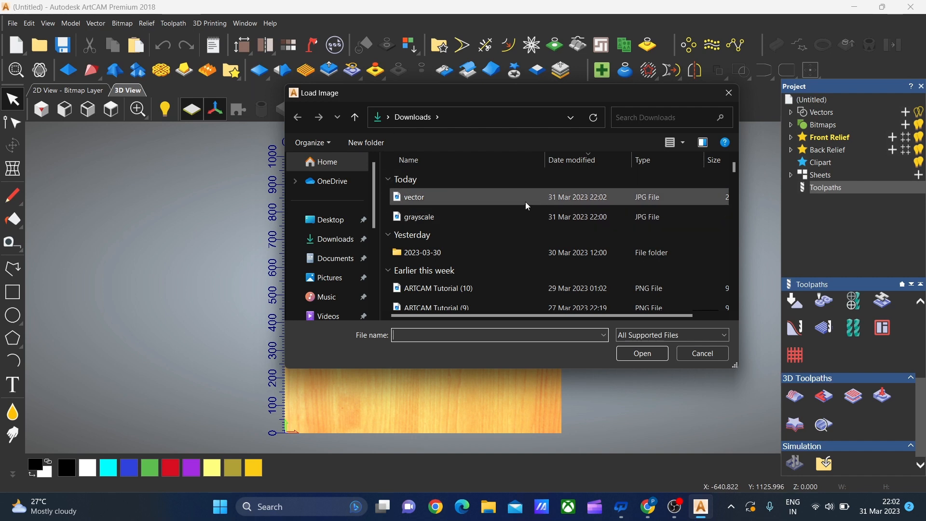
click(508, 198)
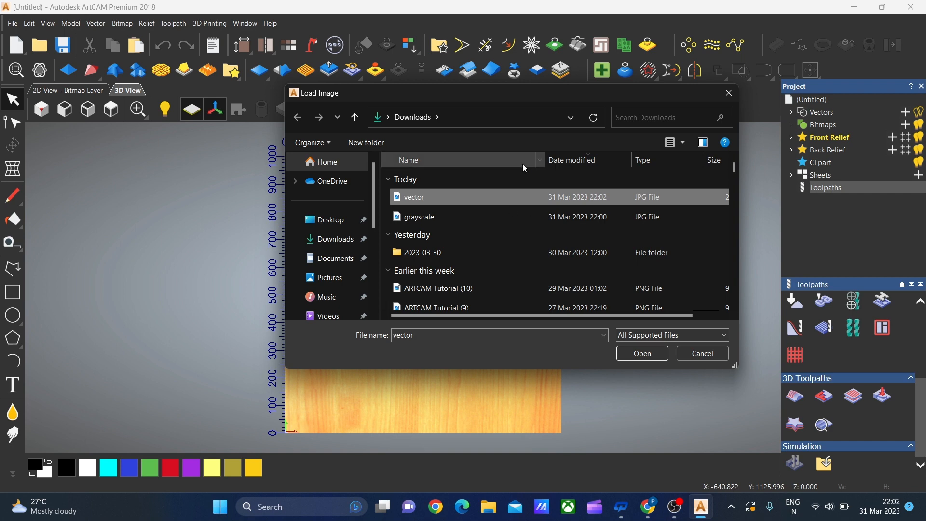
click(642, 355)
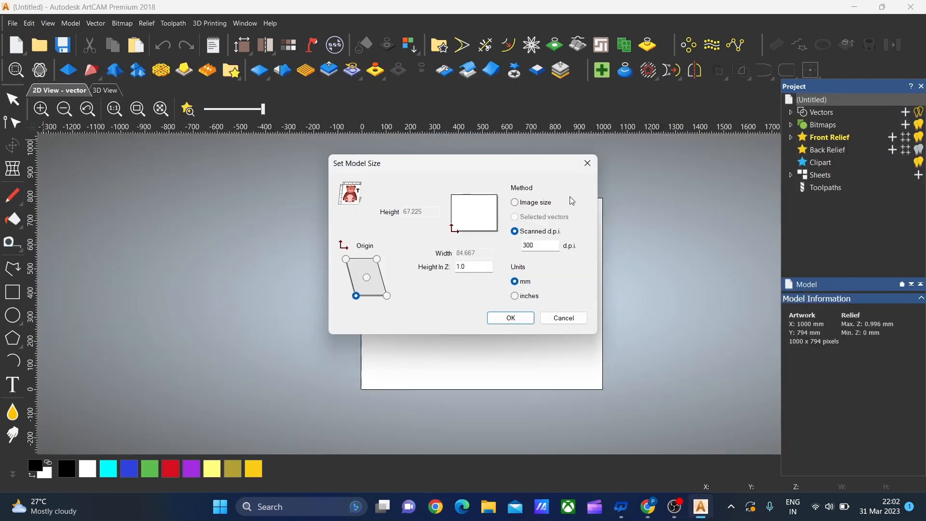
Size the new model by image size with a width of 400 mm
click(521, 207)
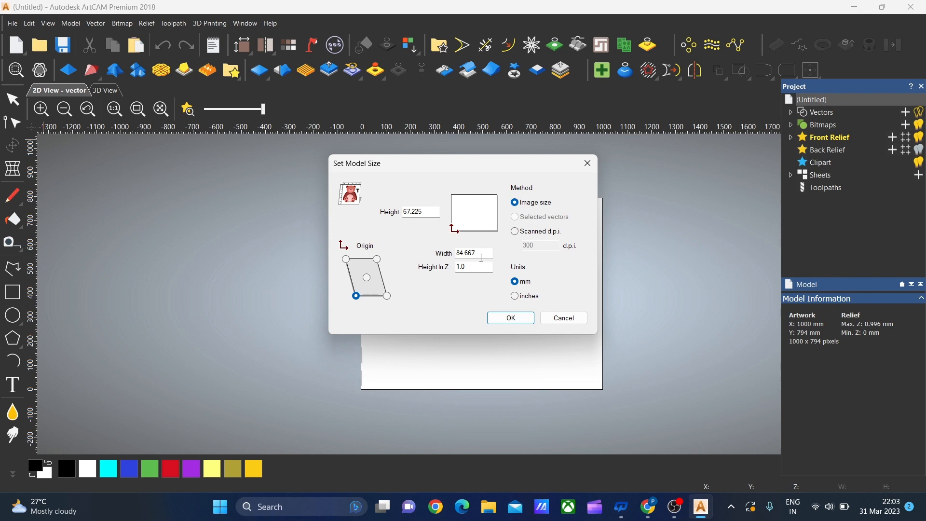
key(BackSpace)
key(BackSpace)
key(BackSpace)
key(BackSpace)
key(BackSpace)
key(BackSpace)
text(400)
click(512, 319)
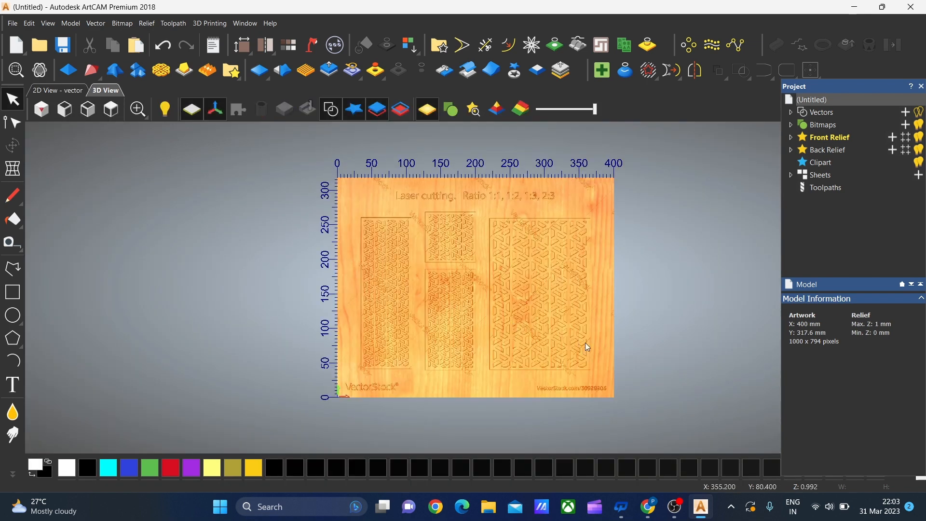
Show the jali image in the 2D view and reduce its colours to 2 within Bitmap to Vector
scroll(570, 299, up, 1)
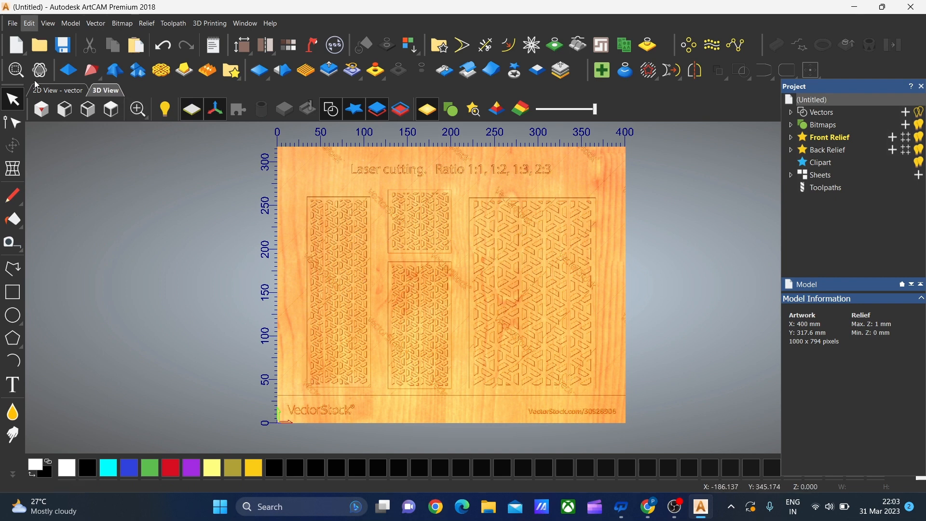
click(58, 91)
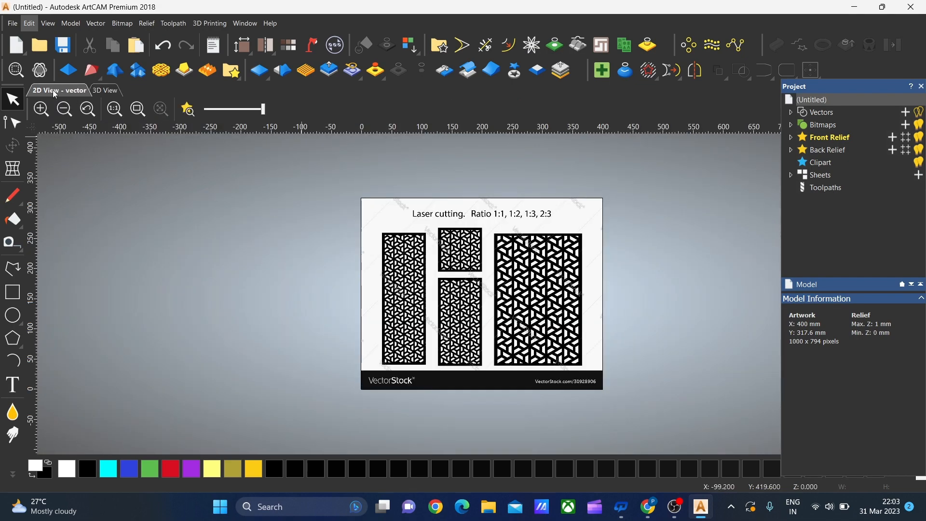
scroll(612, 330, up, 3)
scroll(482, 296, down, 2)
scroll(295, 265, down, 3)
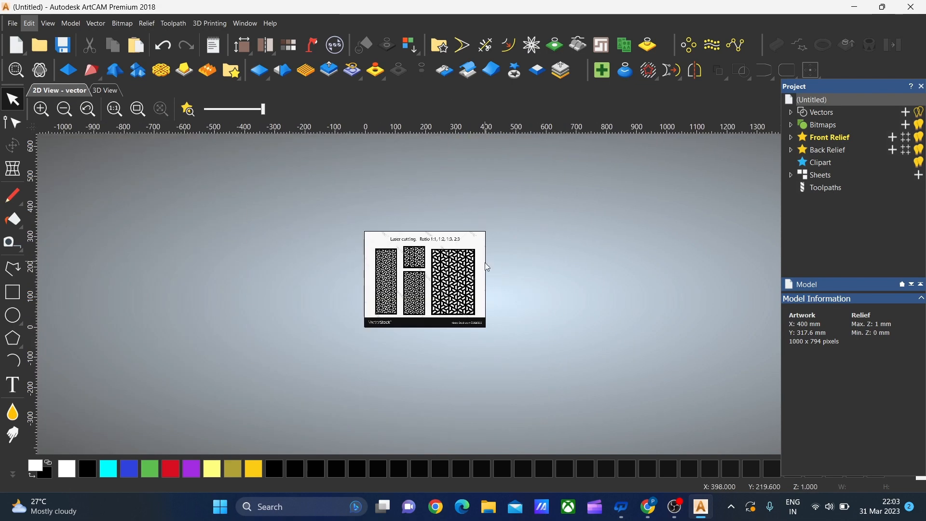
scroll(385, 192, up, 3)
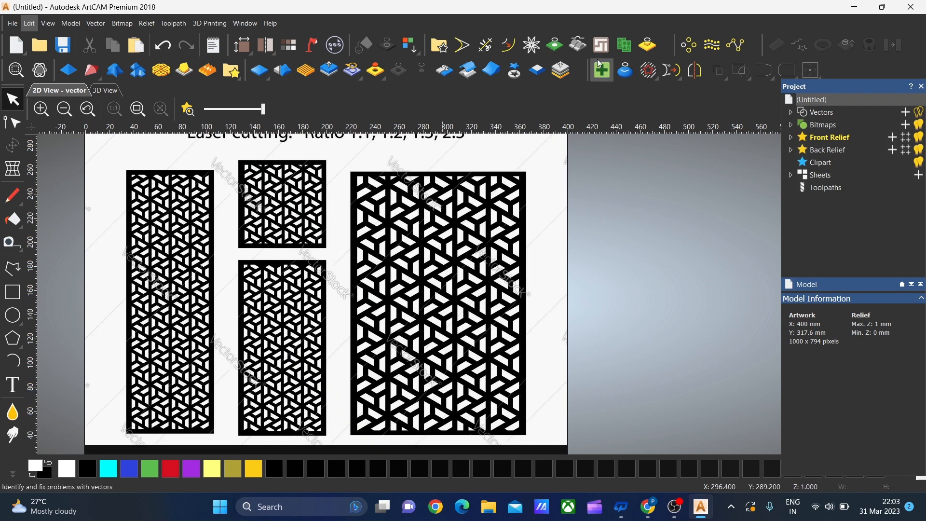
click(560, 47)
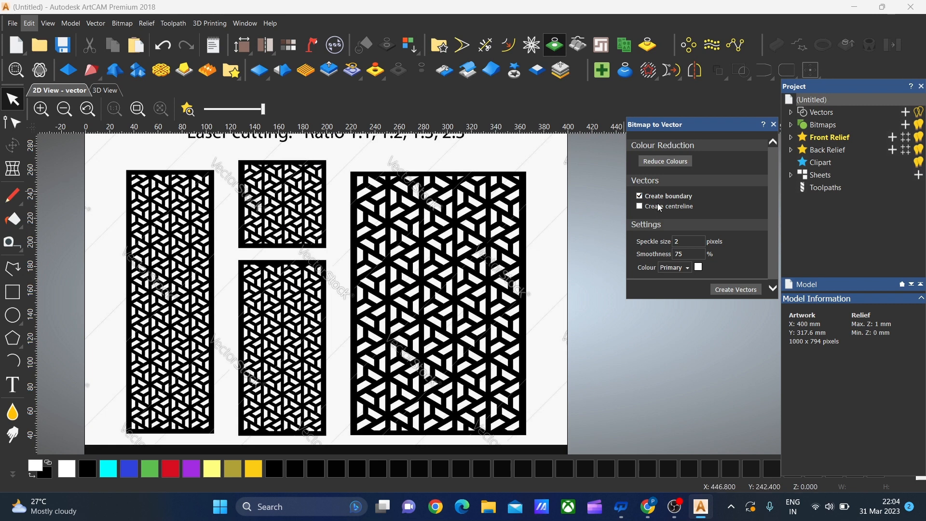
click(679, 161)
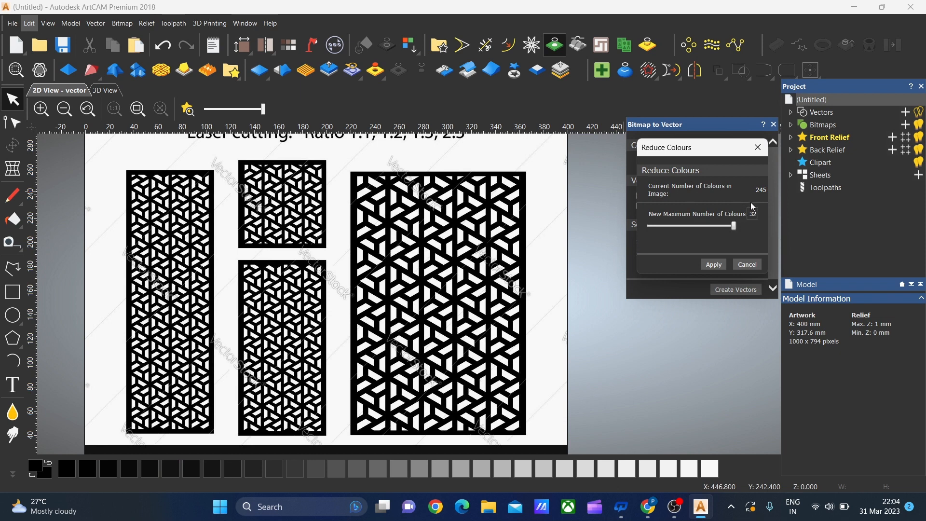
drag(735, 225, 641, 234)
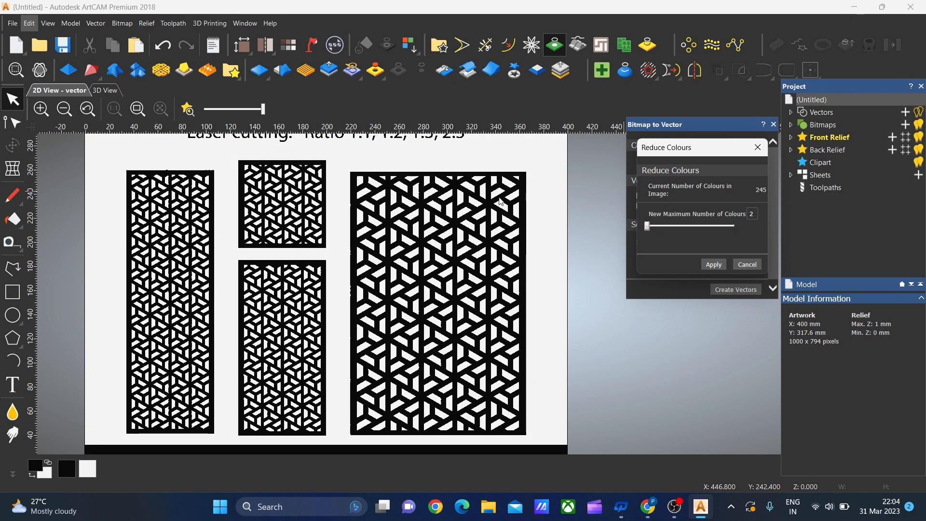
click(712, 266)
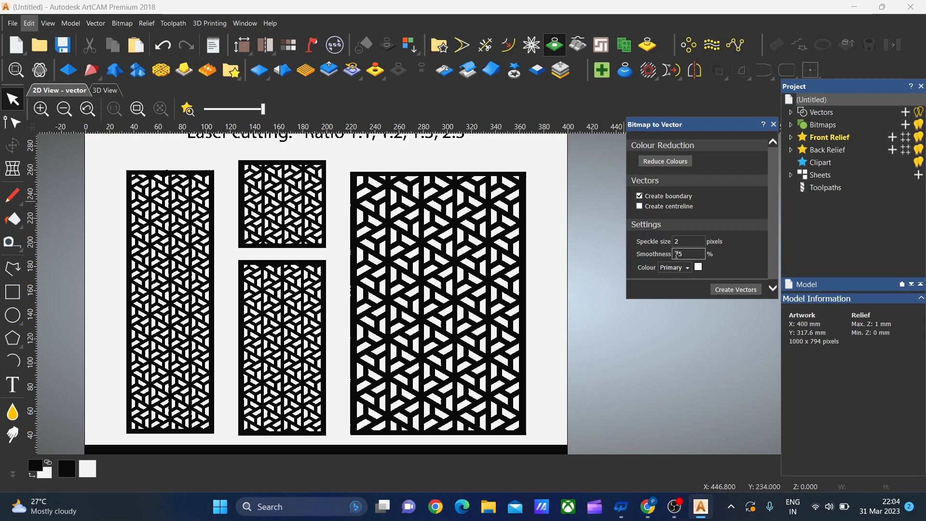
Create boundary vectors from the two-colour jali bitmap with the existing speckle and smoothness settings
scroll(676, 242, down, 1)
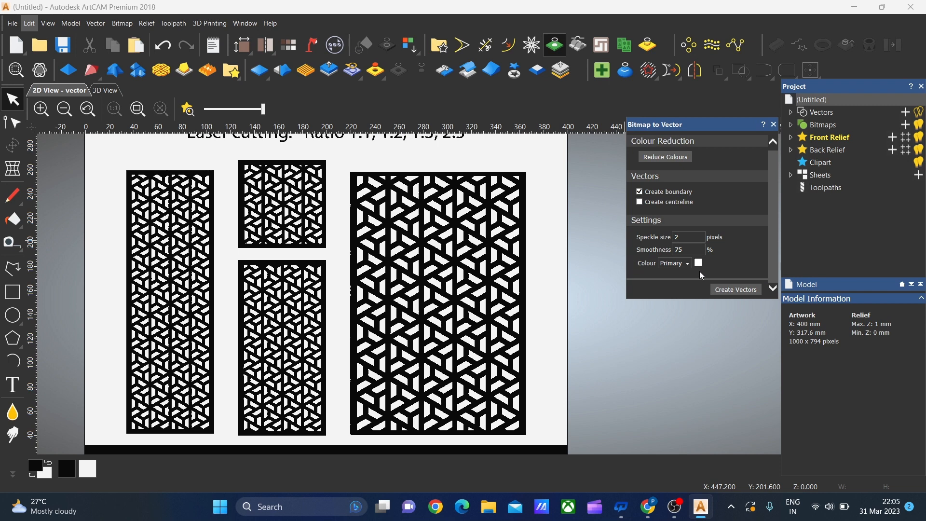
scroll(540, 233, up, 3)
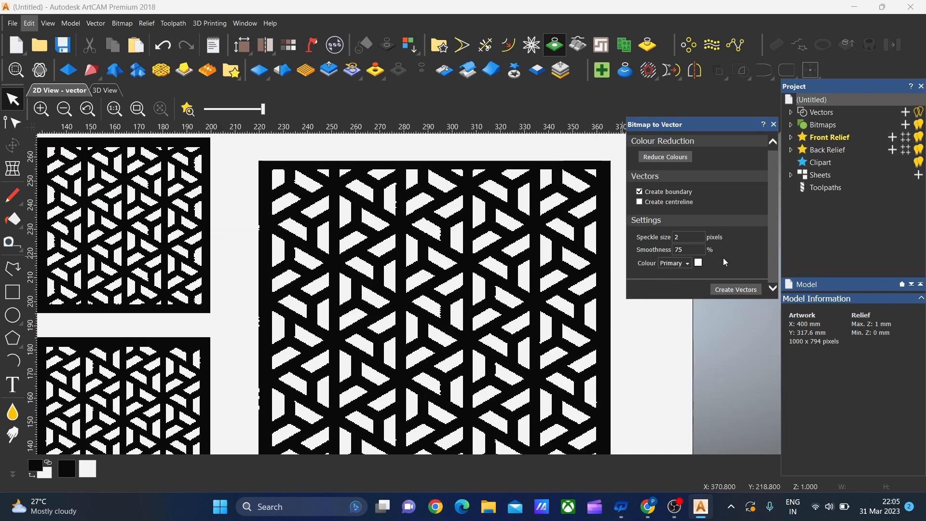
click(741, 288)
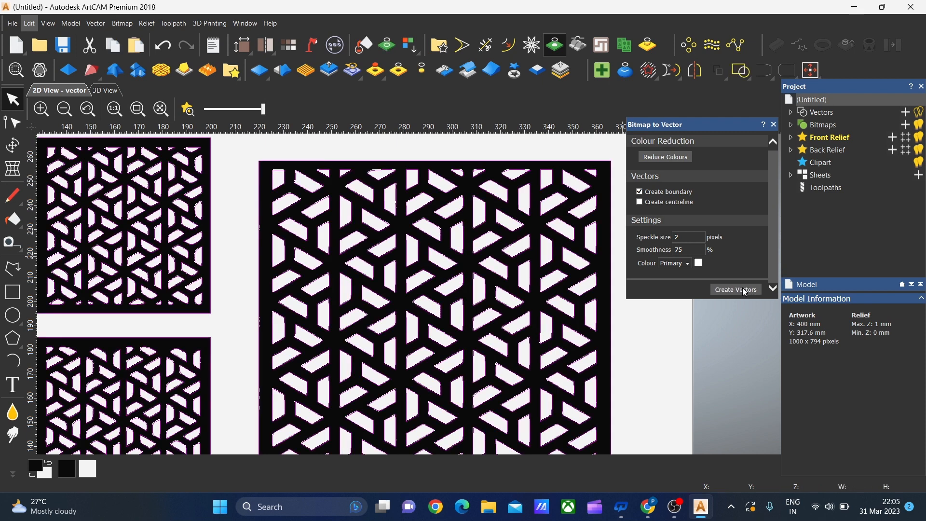
Examine how closely the traced boundaries follow the jali panels and close the Bitmap to Vector tool
scroll(593, 308, down, 1)
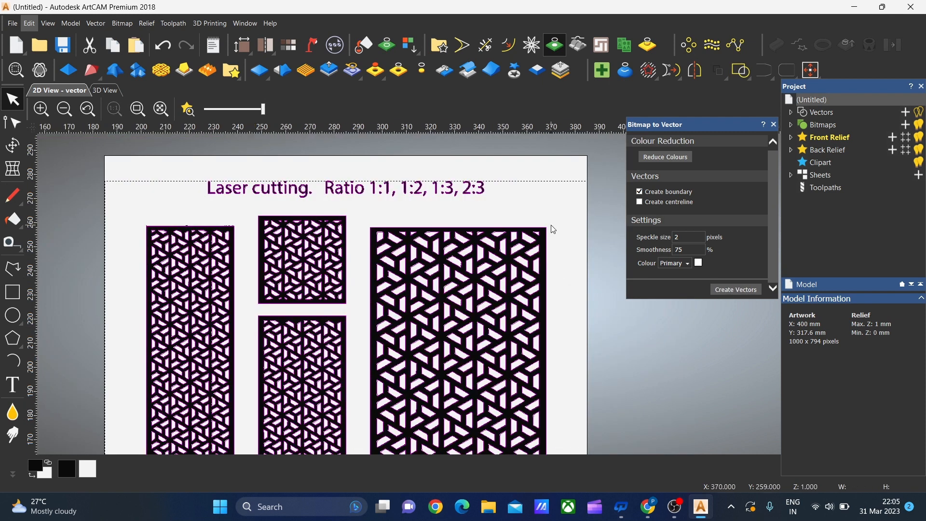
scroll(551, 225, up, 3)
scroll(551, 237, up, 2)
scroll(412, 299, down, 4)
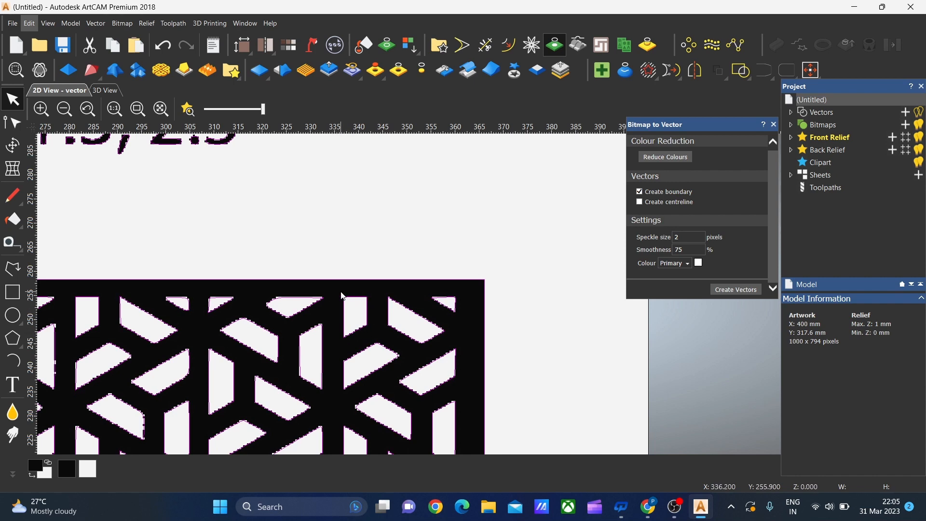
scroll(273, 346, down, 3)
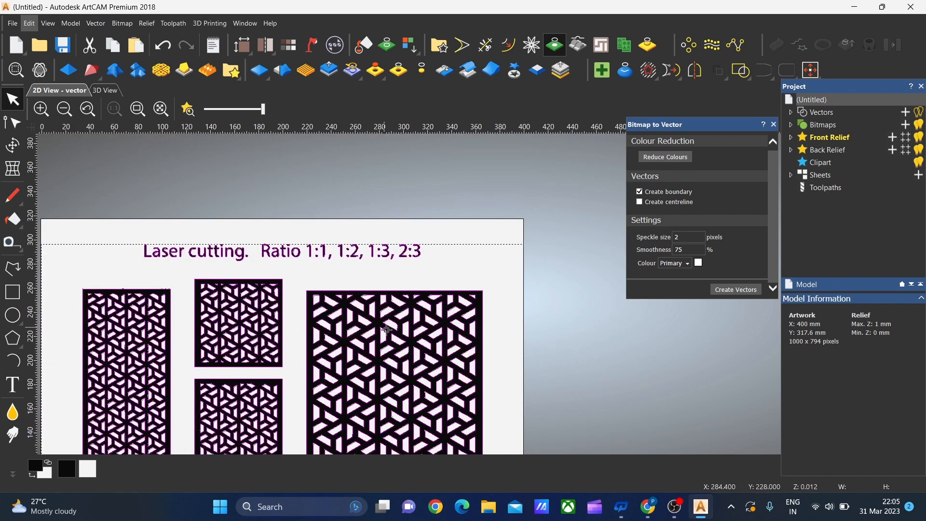
scroll(386, 330, down, 2)
scroll(465, 337, up, 3)
scroll(497, 289, down, 2)
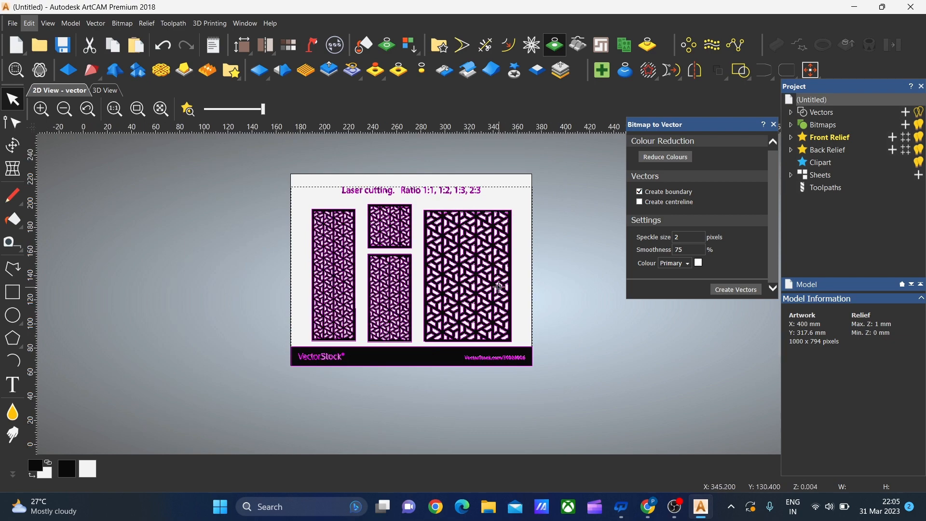
scroll(540, 247, up, 2)
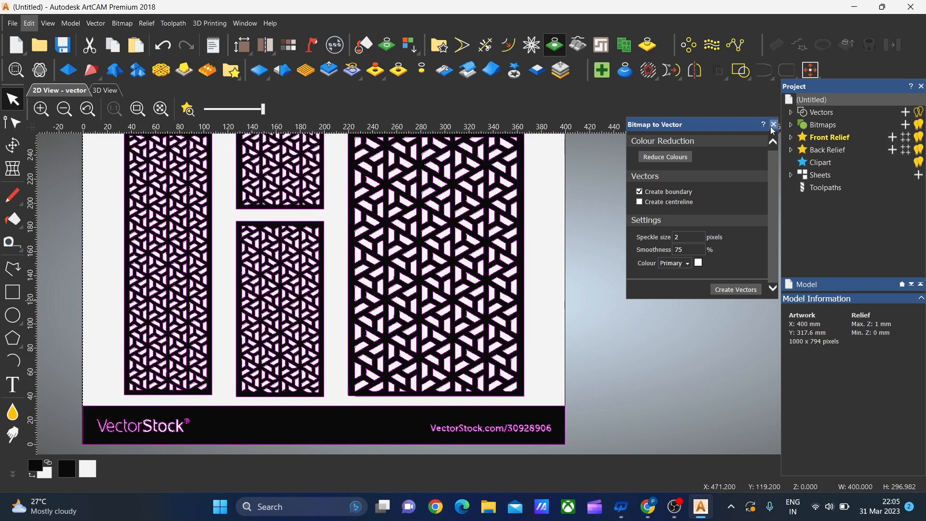
click(775, 124)
Clear the full selection and select only the vectors of the widest jali panel
scroll(488, 239, down, 2)
scroll(536, 308, up, 1)
scroll(445, 286, down, 2)
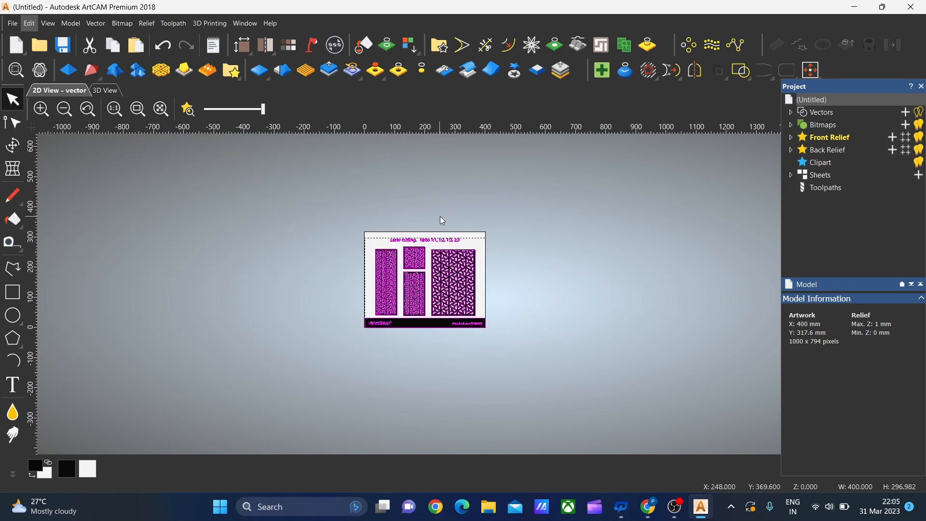
scroll(496, 243, up, 1)
click(459, 255)
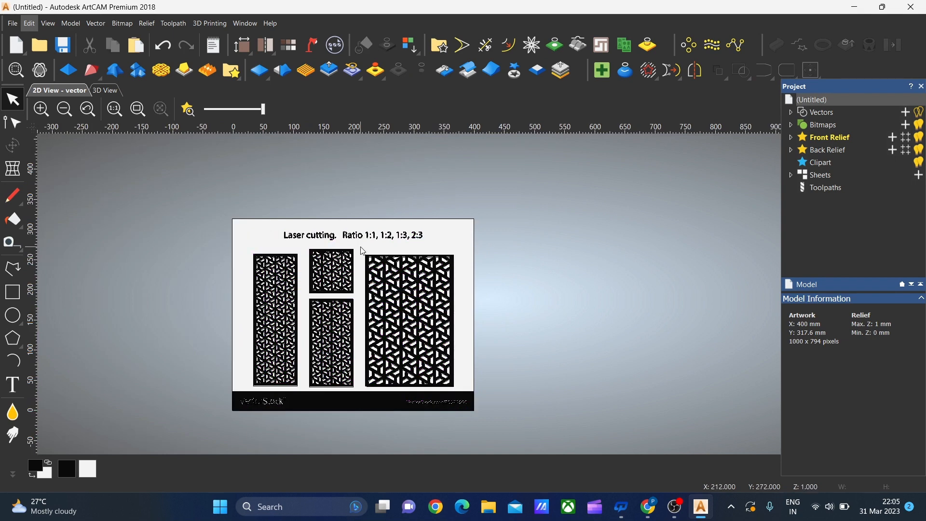
drag(361, 247, 462, 395)
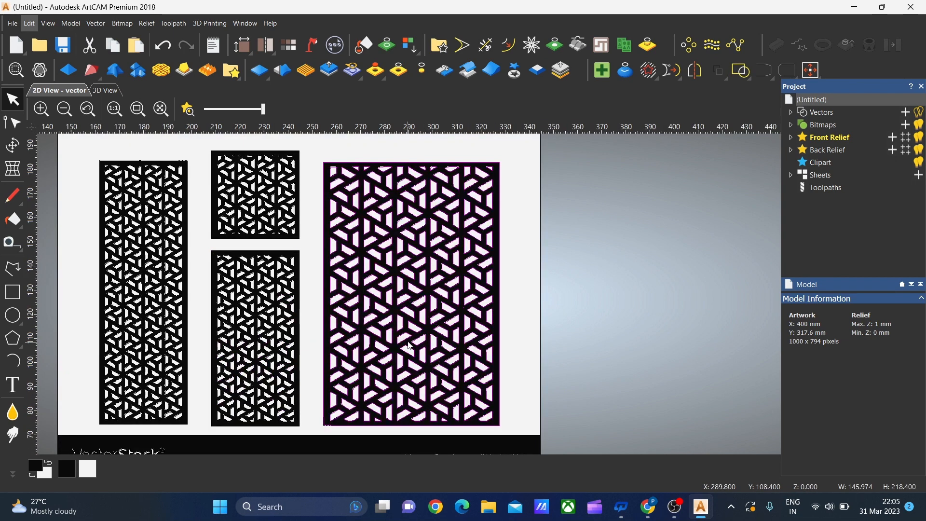
scroll(408, 347, up, 3)
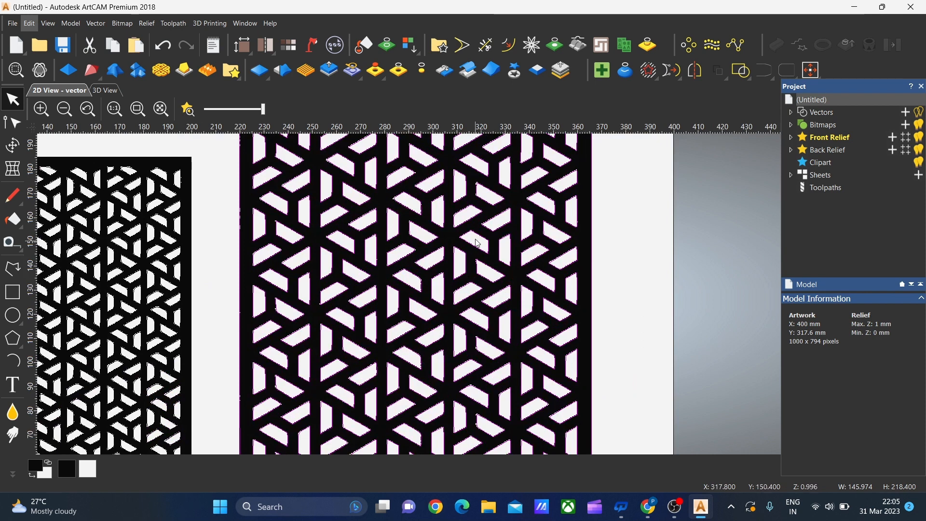
scroll(445, 205, down, 2)
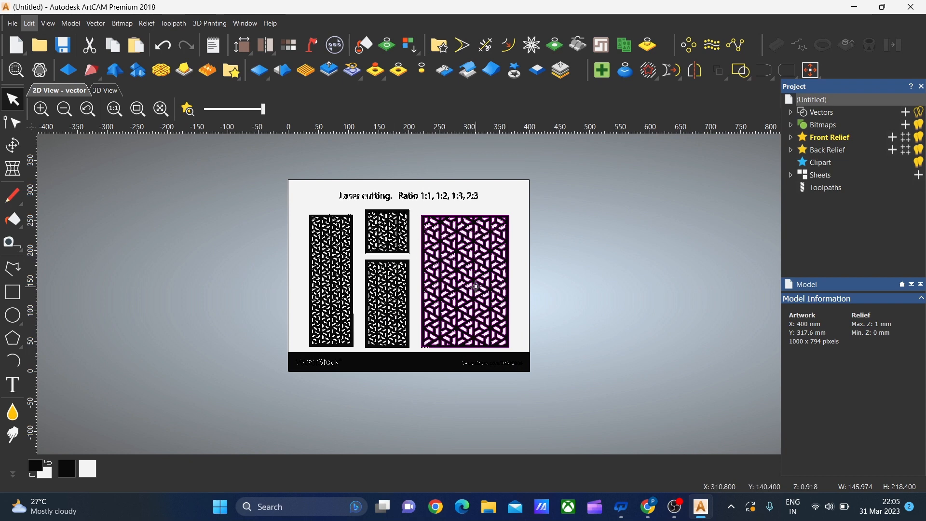
Close the jali image model without saving its changes
click(12, 23)
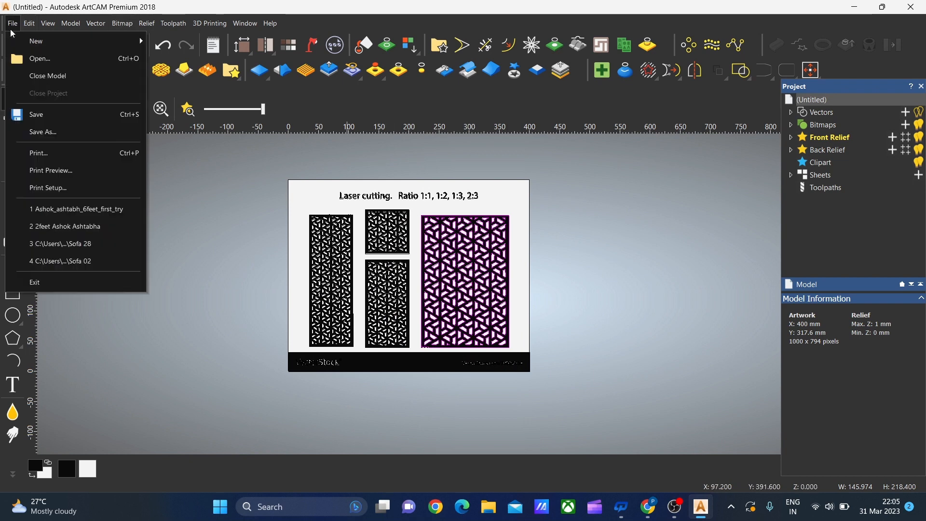
click(16, 75)
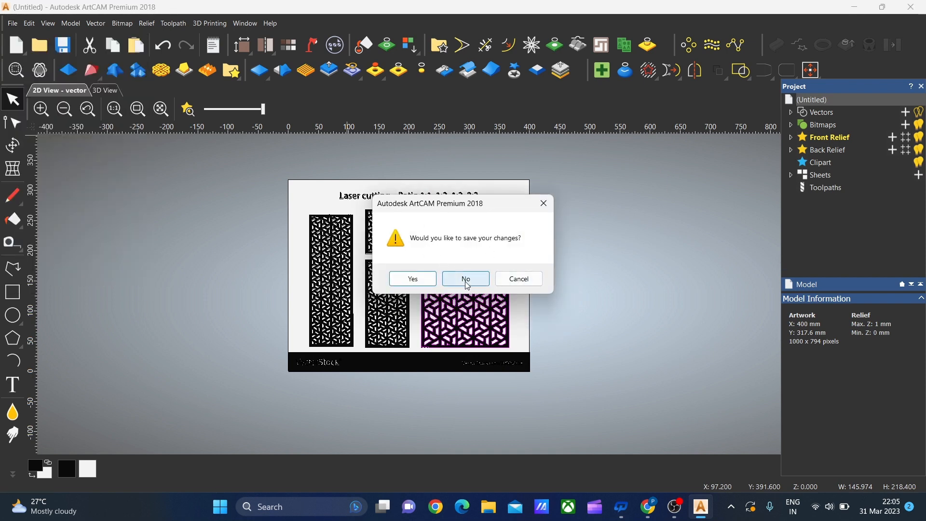
click(467, 283)
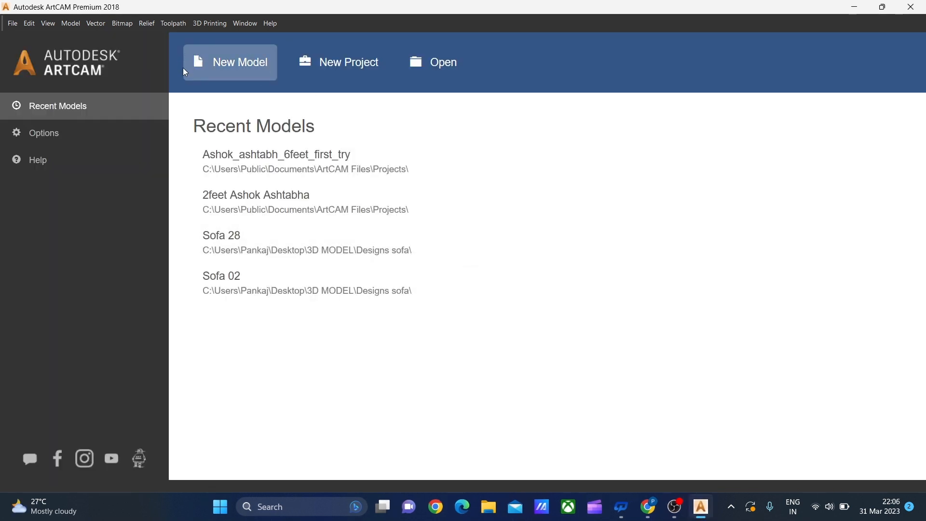
Create a new blank model 500 mm wide and 1000 mm high
click(229, 71)
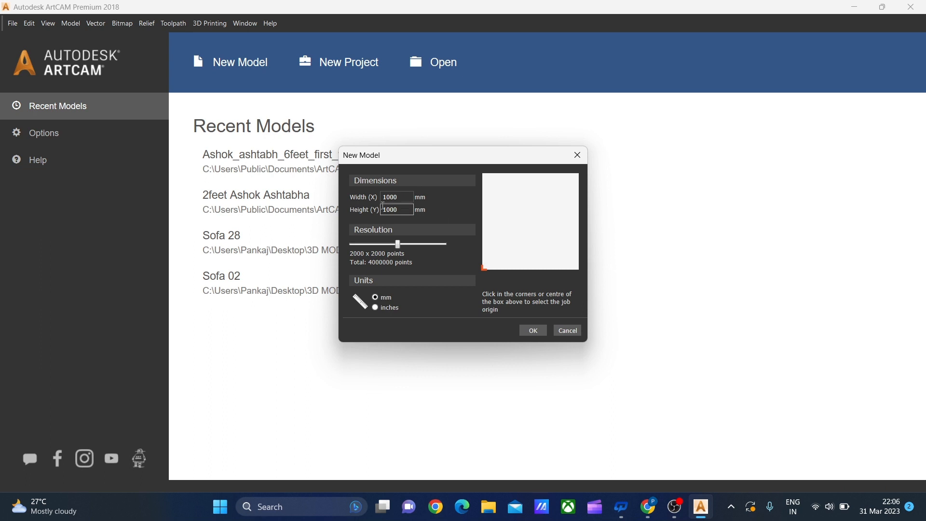
click(404, 199)
key(BackSpace)
key(BackSpace)
key(BackSpace)
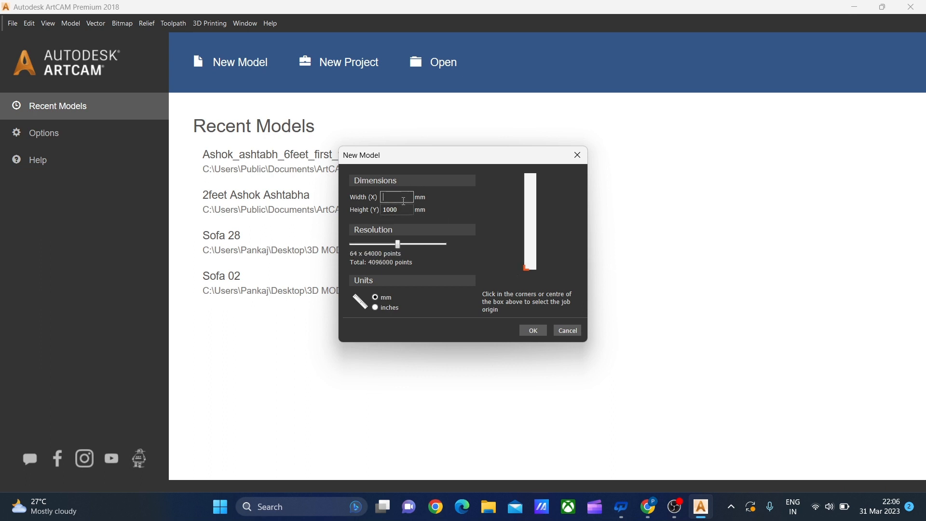
text(500)
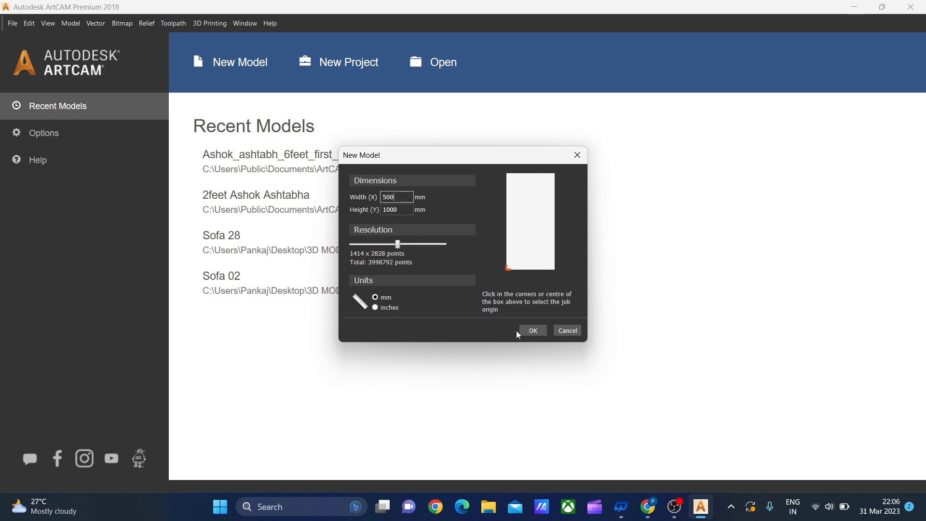
click(534, 332)
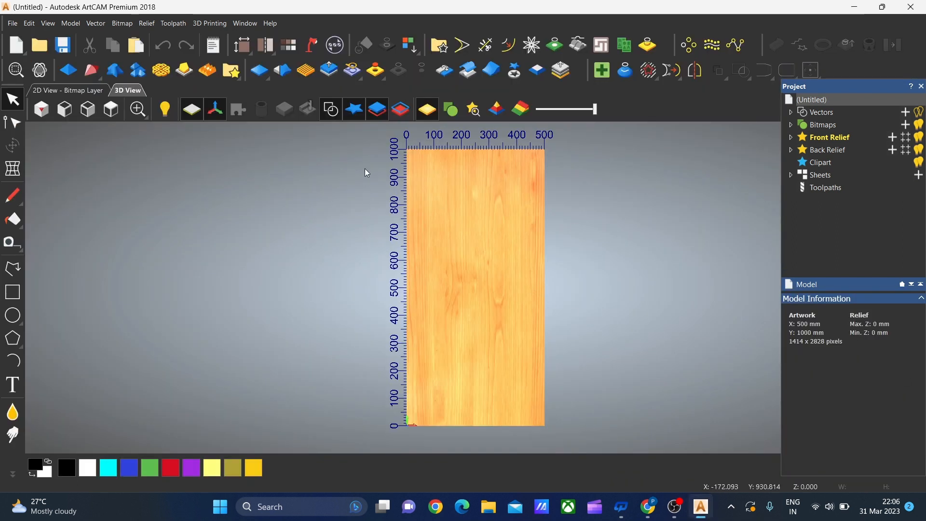
Paste the copied jali panel vectors into the new model
right_click(457, 206)
mouse_move(479, 213)
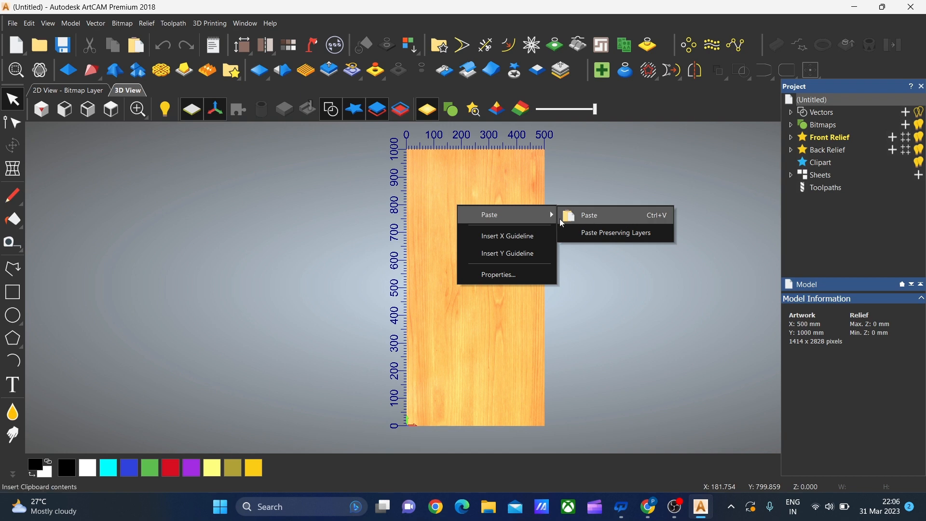
click(606, 219)
scroll(496, 413, up, 3)
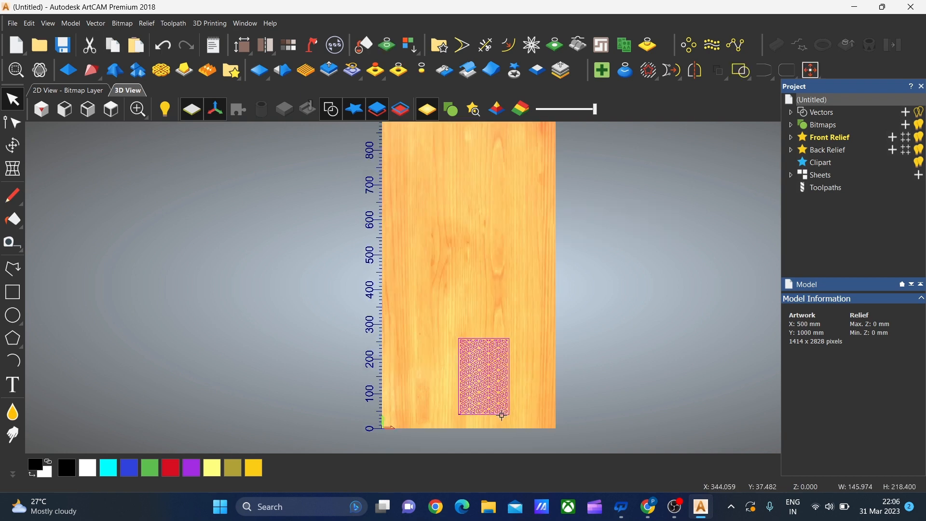
scroll(519, 393, up, 2)
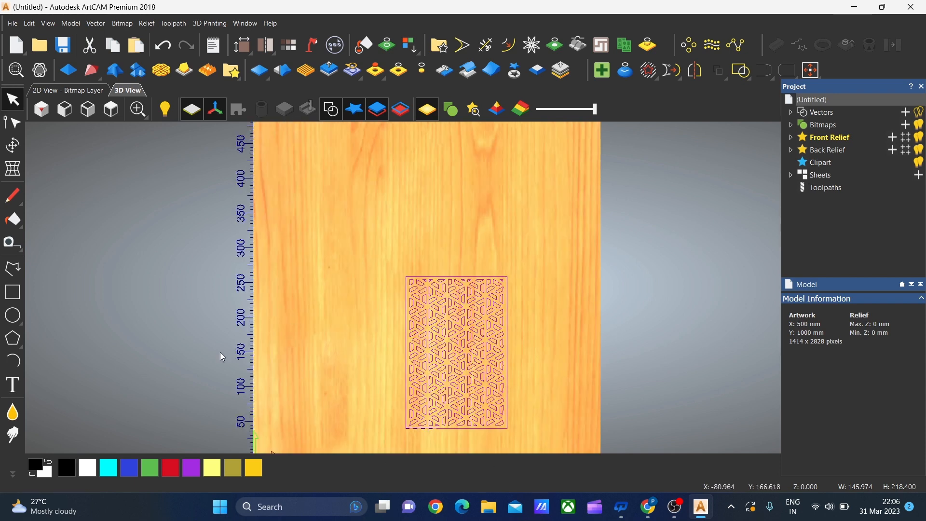
scroll(488, 417, down, 1)
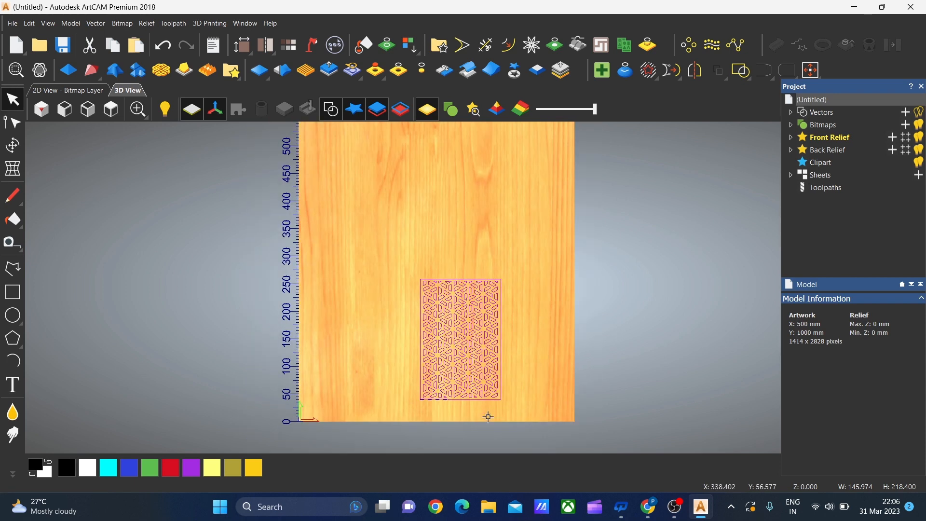
Scale the pasted jali panel to 500 mm wide and 1000 mm high without maintaining the aspect ratio
click(13, 147)
scroll(482, 261, down, 1)
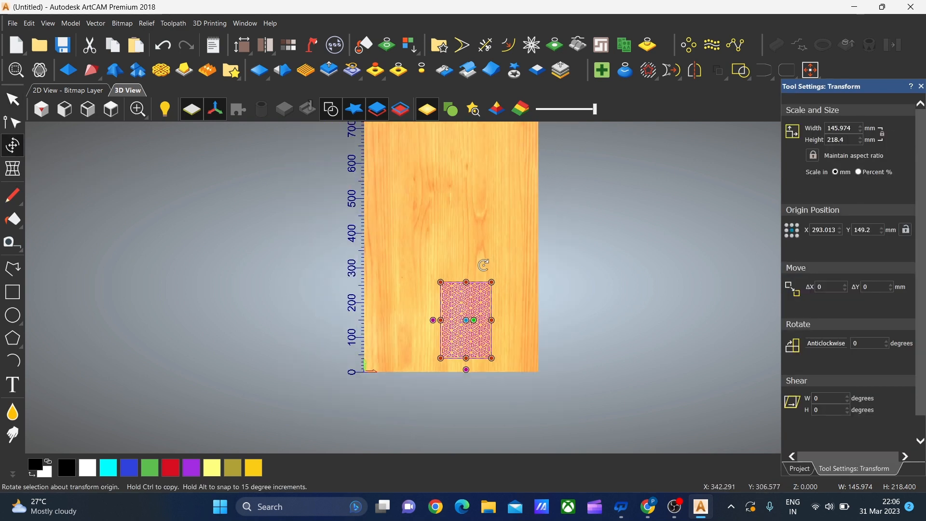
scroll(479, 284, up, 2)
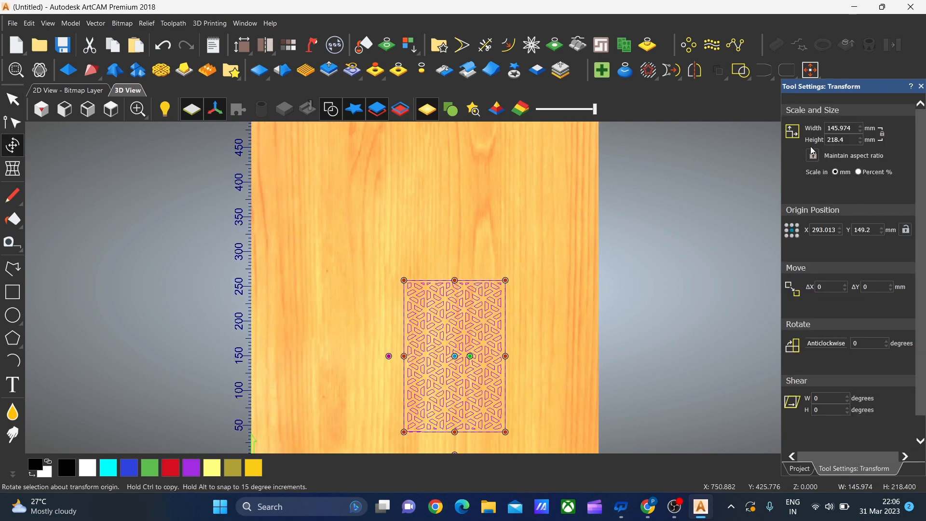
click(857, 129)
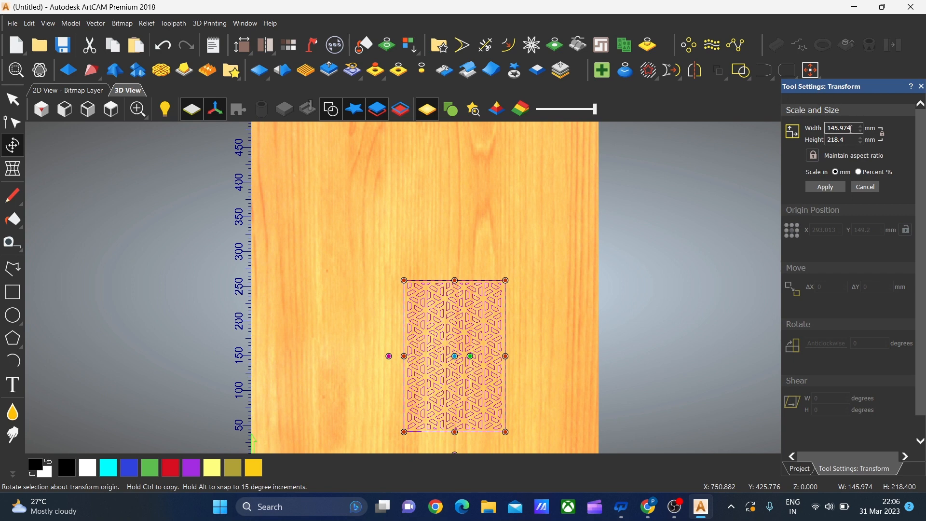
key(BackSpace)
key(BackSpace)
key(BackSpace)
text(5)
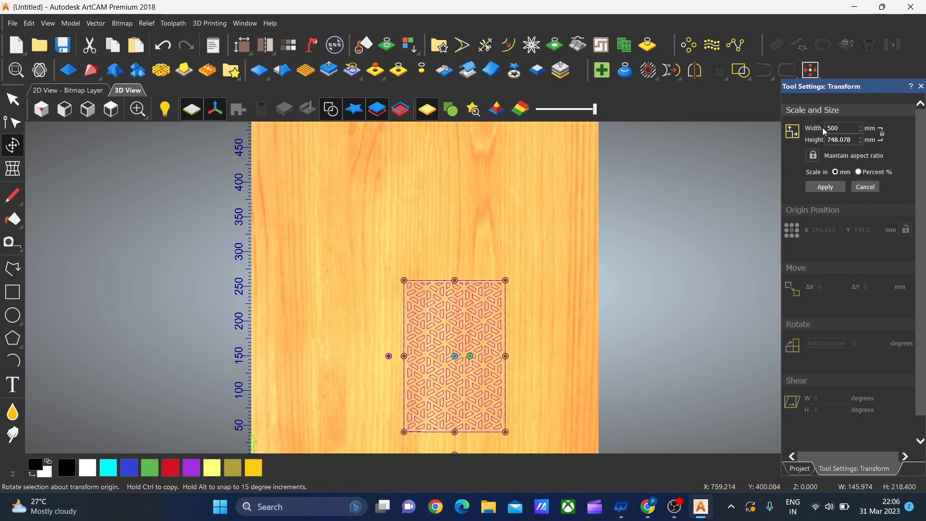
click(816, 158)
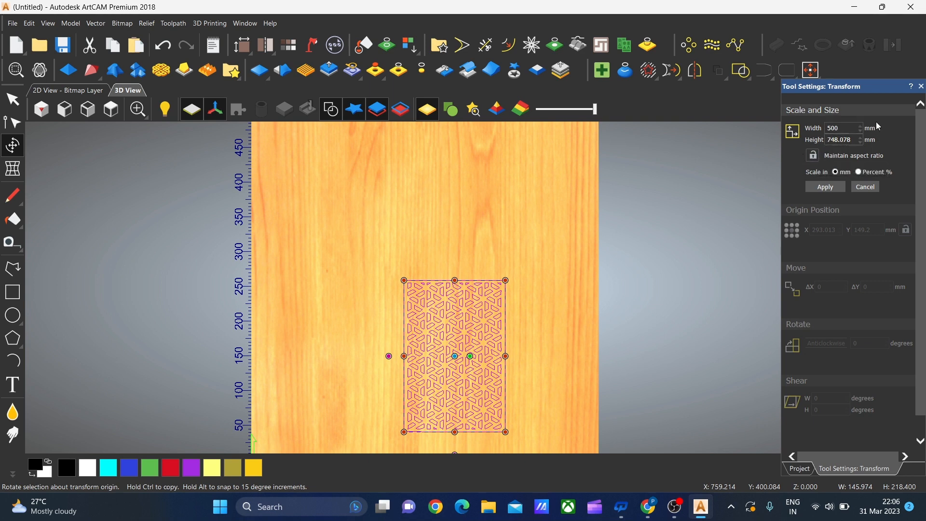
click(851, 140)
click(826, 187)
Centre the scaled jali panel in the model and finish the transformation
scroll(457, 213, down, 4)
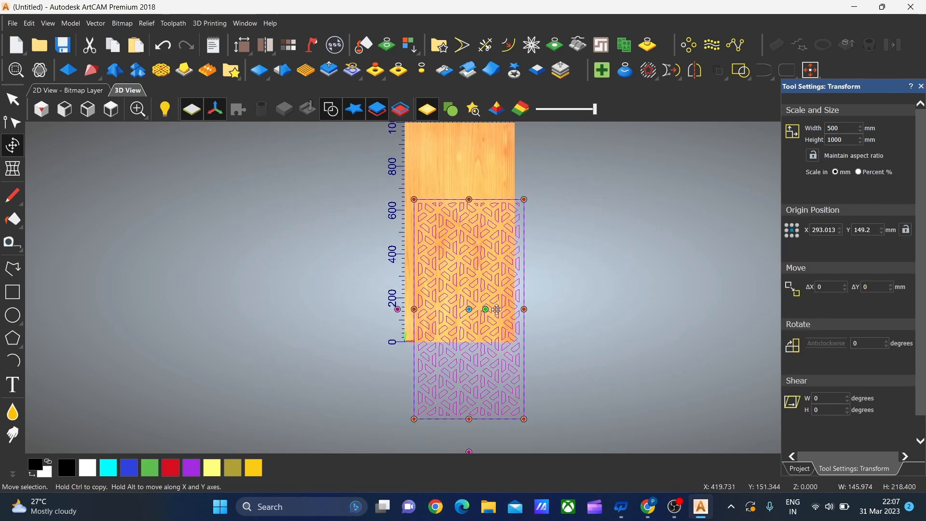
scroll(468, 283, down, 1)
scroll(471, 276, up, 1)
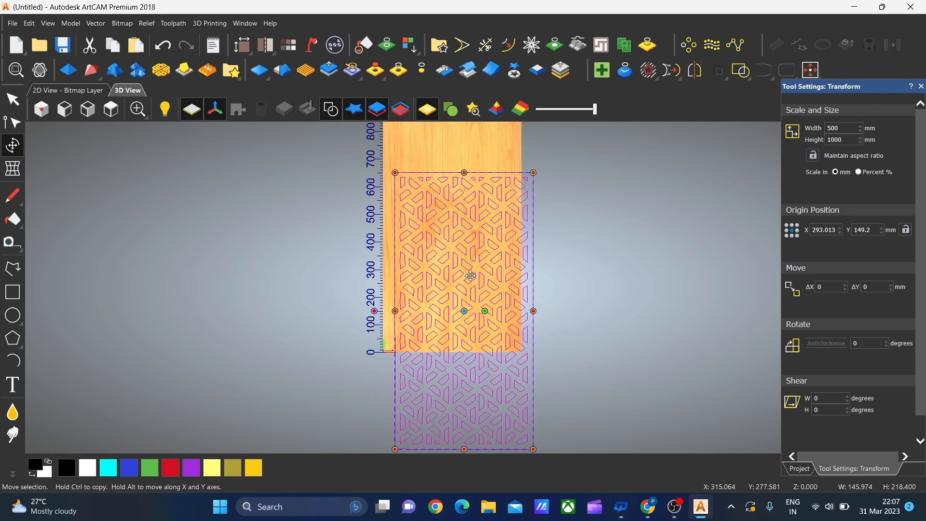
key(F9)
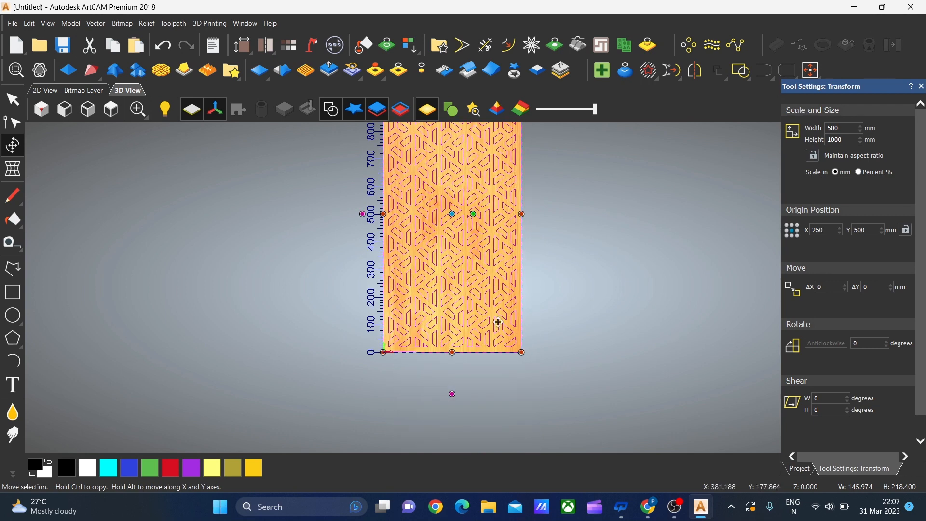
key(Escape)
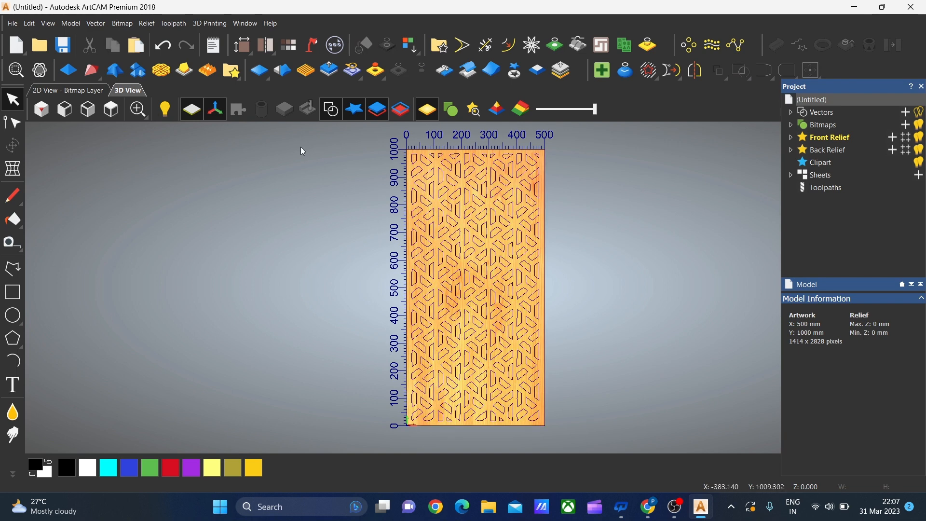
Select all the jali panel vectors and delete them from the model
drag(308, 135, 576, 383)
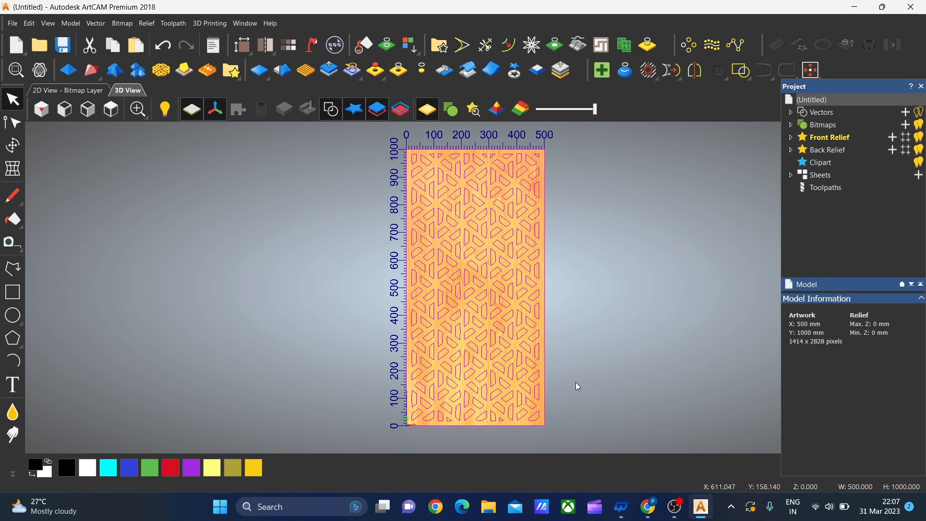
key(Delete)
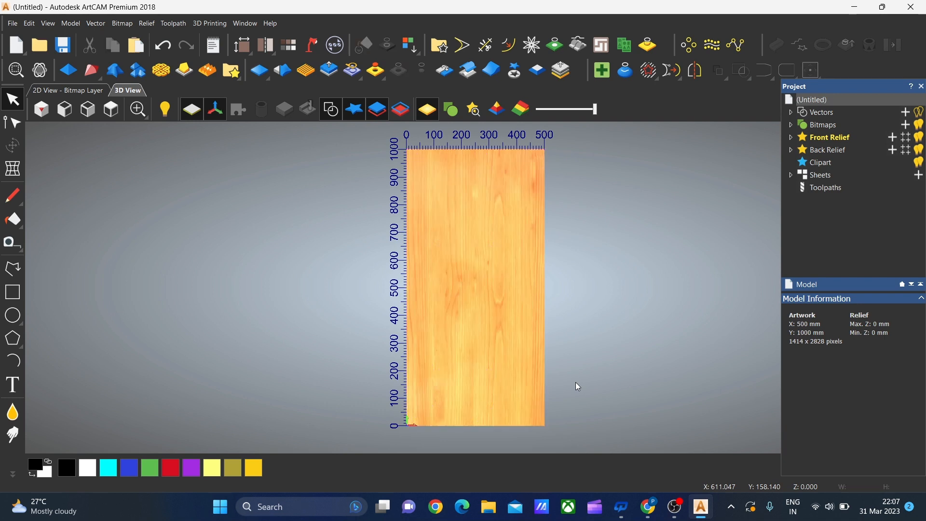
Create a new model from the grayscale image in Downloads, discarding the current model's changes
click(13, 24)
mouse_move(22, 45)
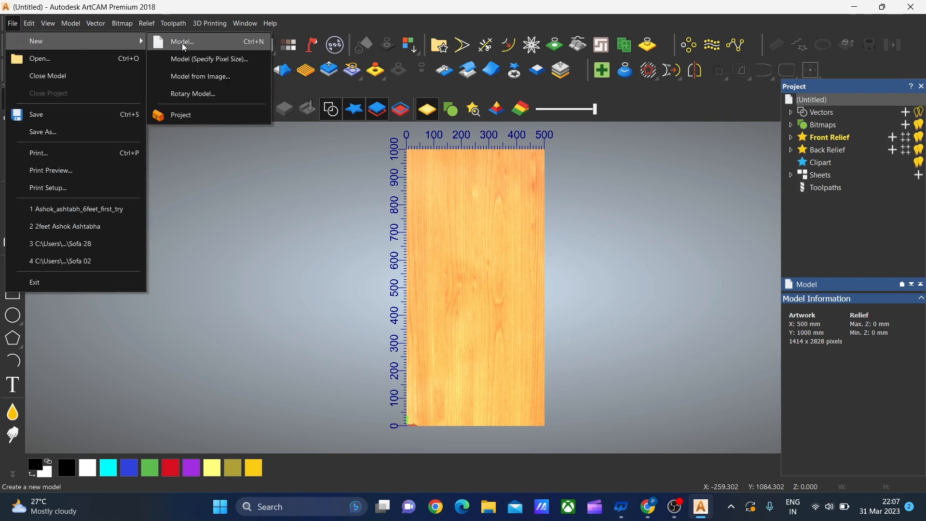
click(218, 77)
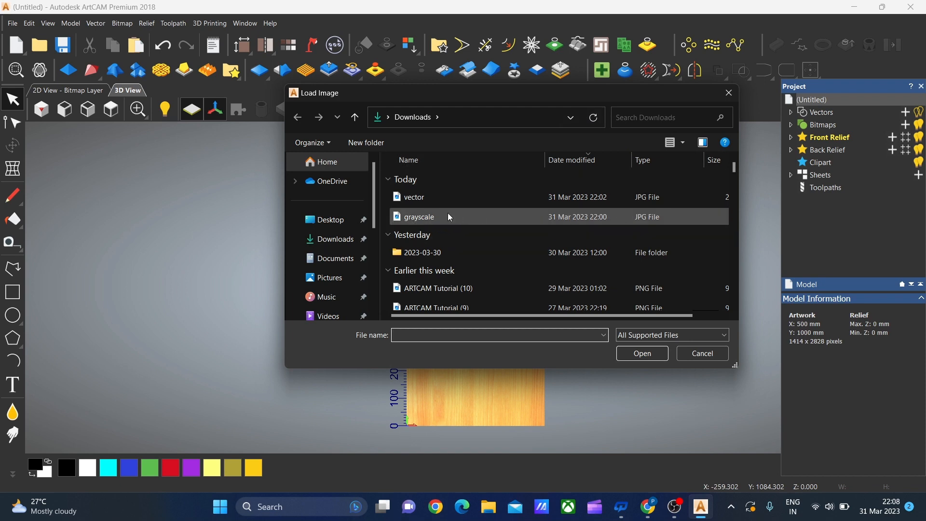
click(584, 221)
click(643, 354)
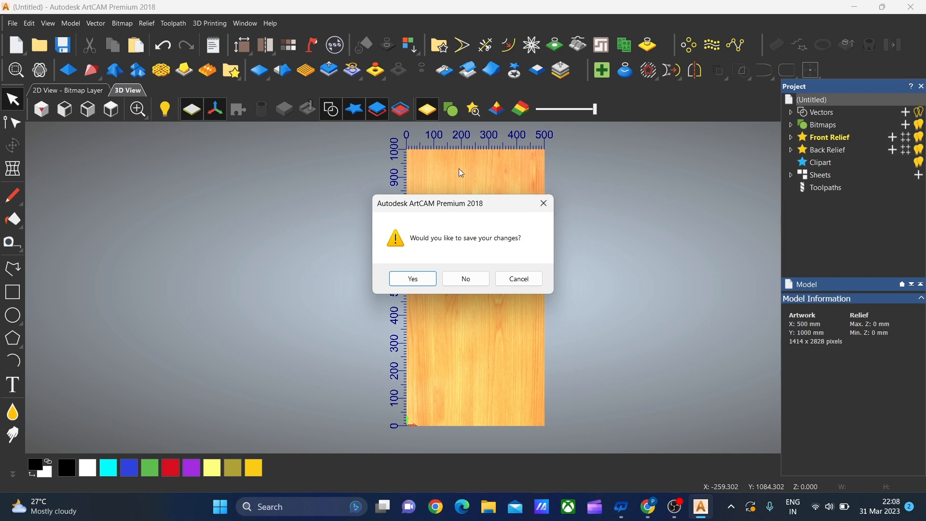
click(478, 281)
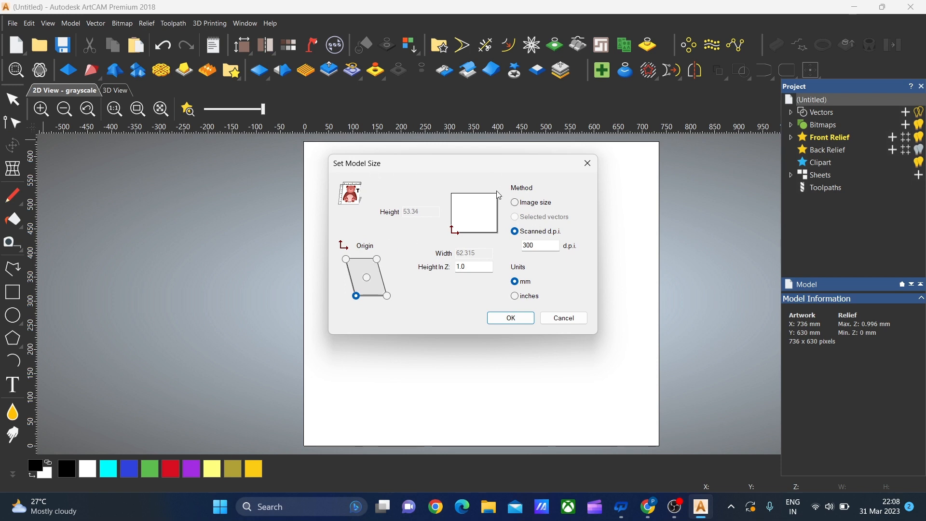
Size the model by image size with a width of 500 mm and a height in Z of 10 mm
click(515, 203)
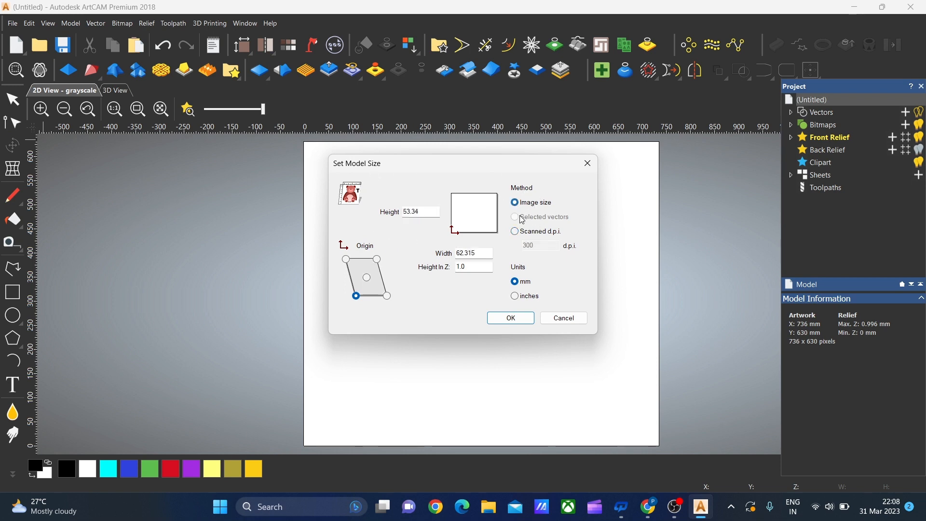
click(484, 255)
key(BackSpace)
key(BackSpace)
key(BackSpace)
key(BackSpace)
key(BackSpace)
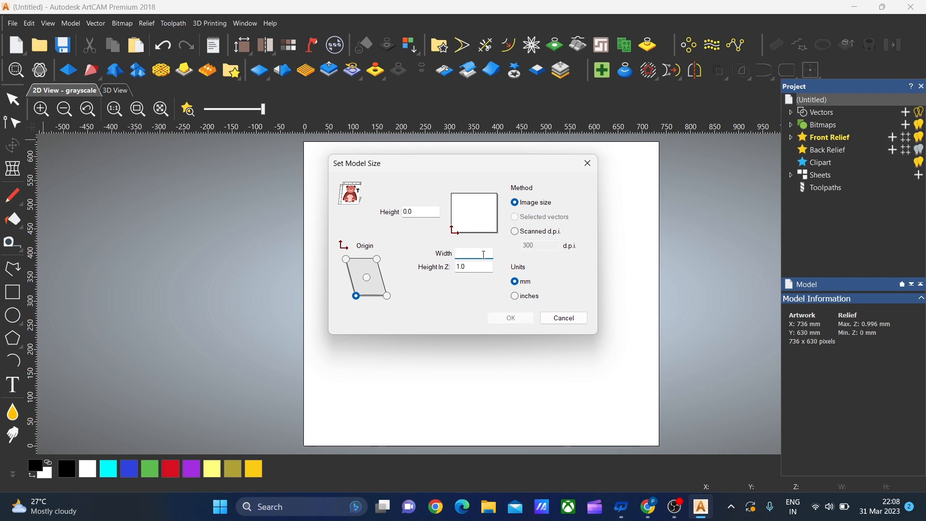
text(500)
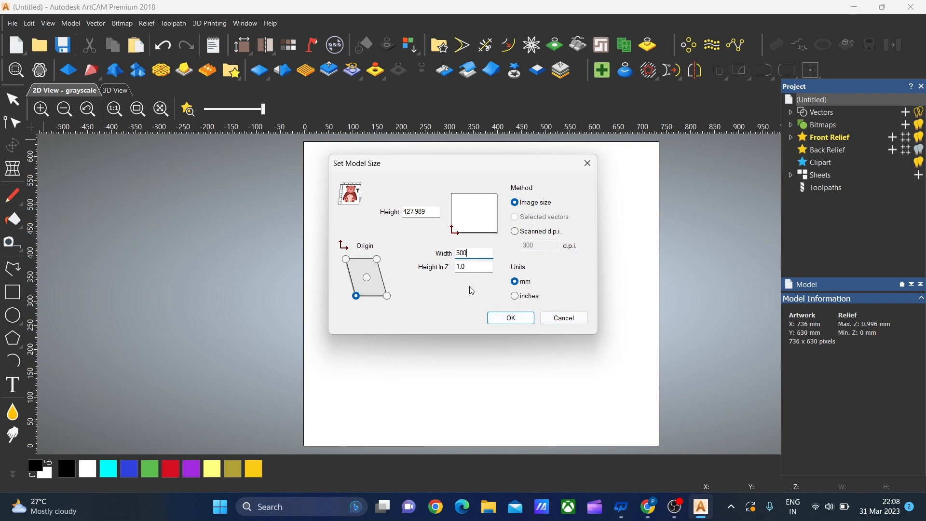
click(475, 268)
key(BackSpace)
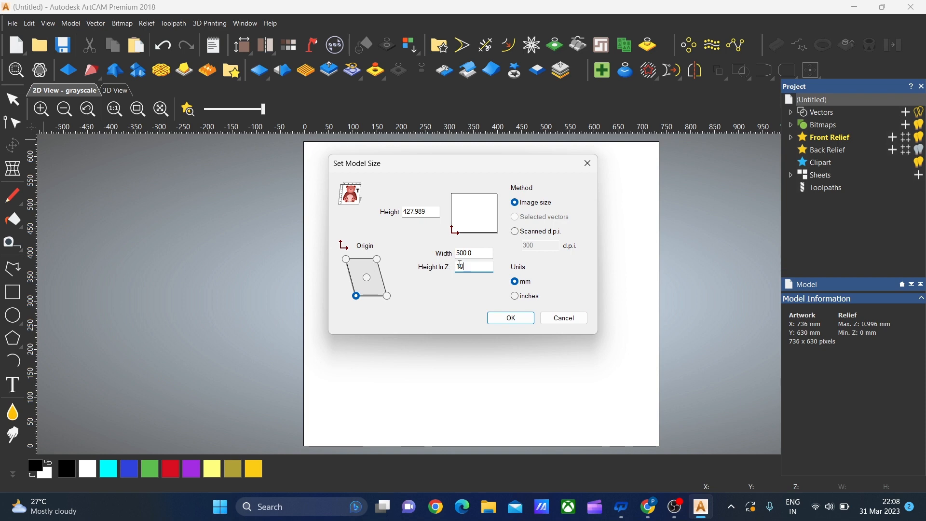
click(511, 319)
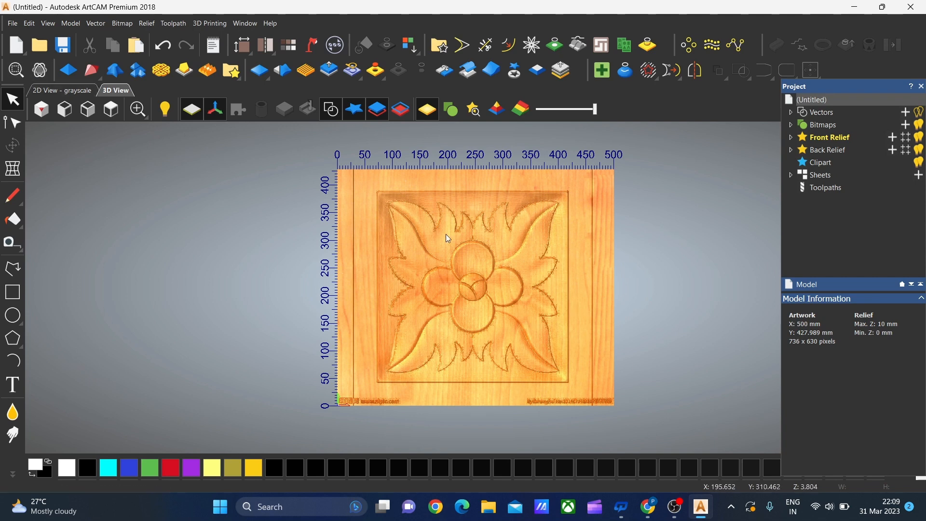
Examine the carved flower relief in 3D from an angle and from directly above
click(37, 77)
drag(555, 329, 424, 353)
scroll(522, 293, up, 3)
scroll(522, 292, down, 3)
scroll(476, 325, up, 4)
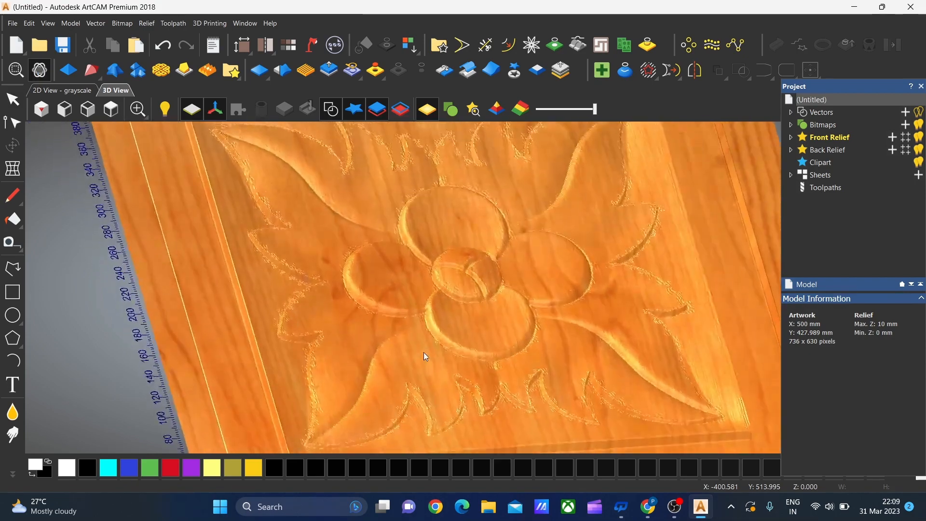
scroll(425, 356, down, 5)
click(111, 109)
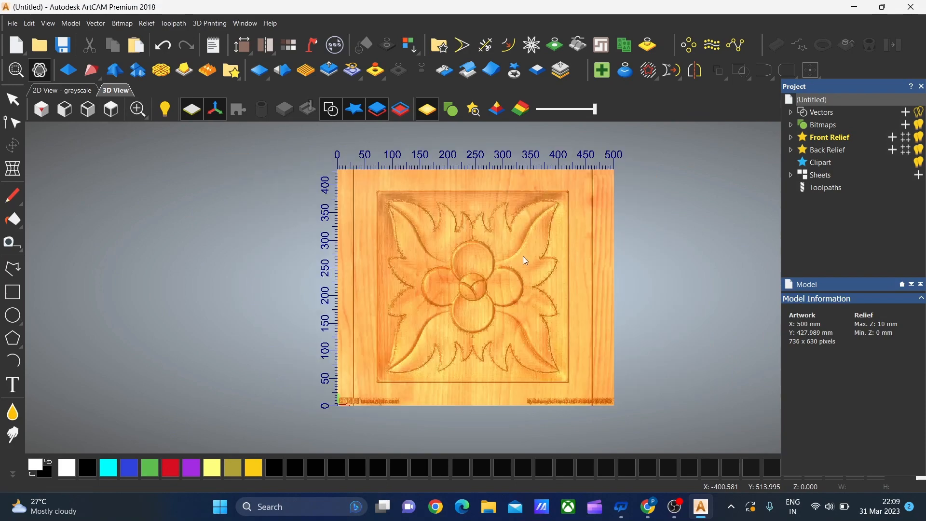
scroll(620, 316, up, 2)
scroll(513, 252, down, 2)
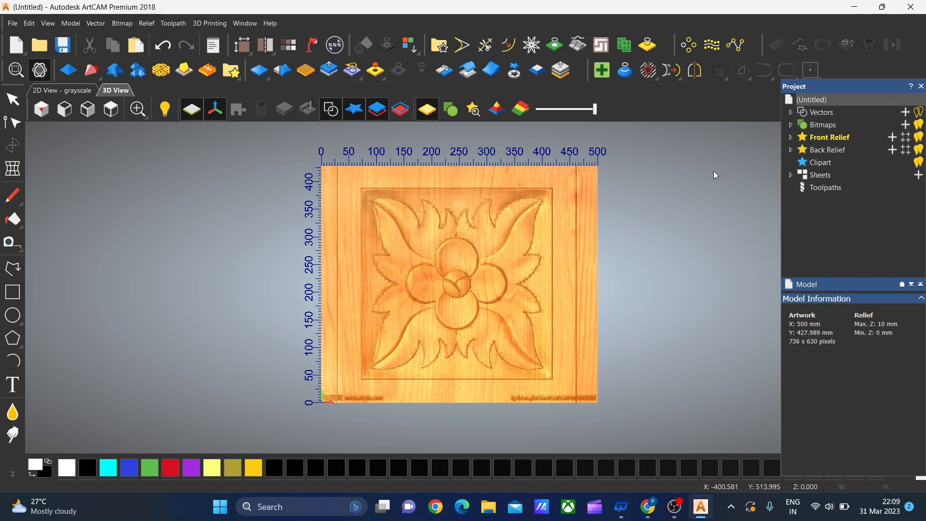
Show the front relief's layers and browse the 3DModelClub relief clipart library for saved reliefs, then close the library
click(832, 139)
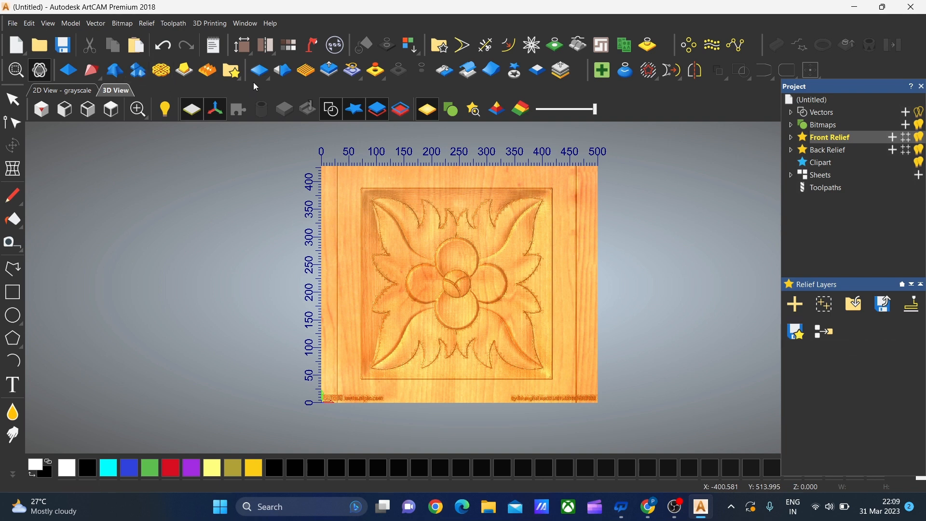
click(234, 76)
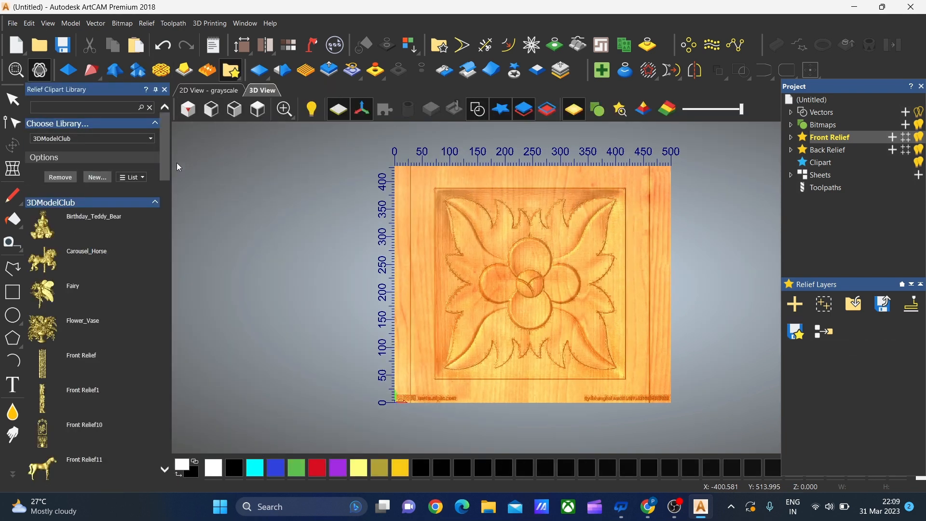
drag(167, 160, 142, 126)
click(165, 89)
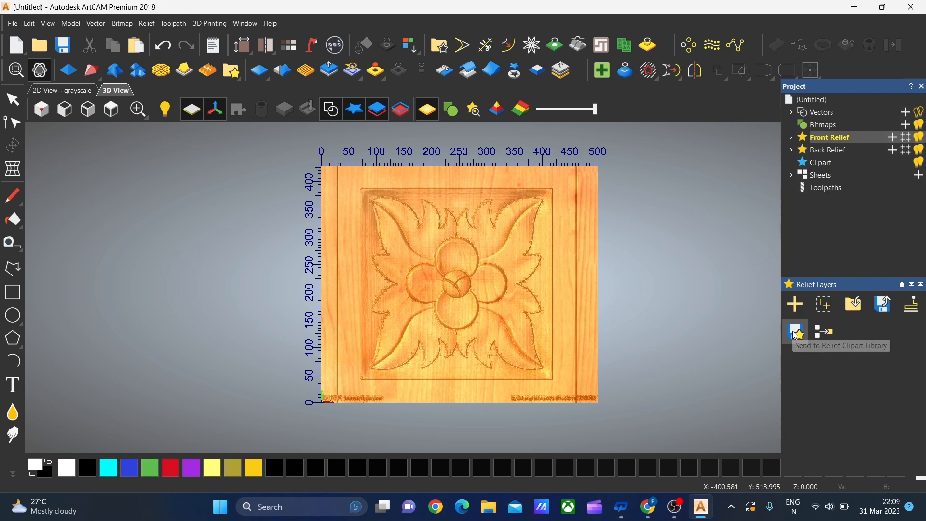
click(231, 71)
drag(170, 164, 167, 416)
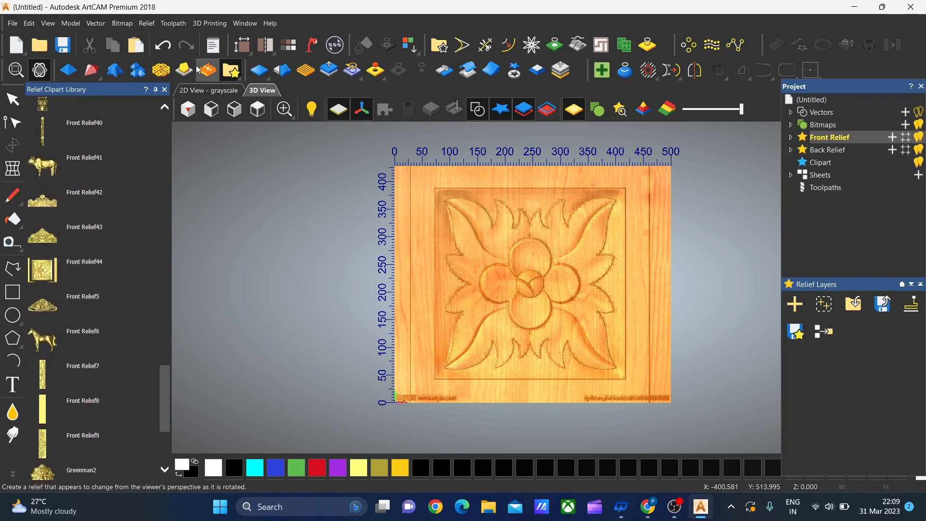
click(165, 90)
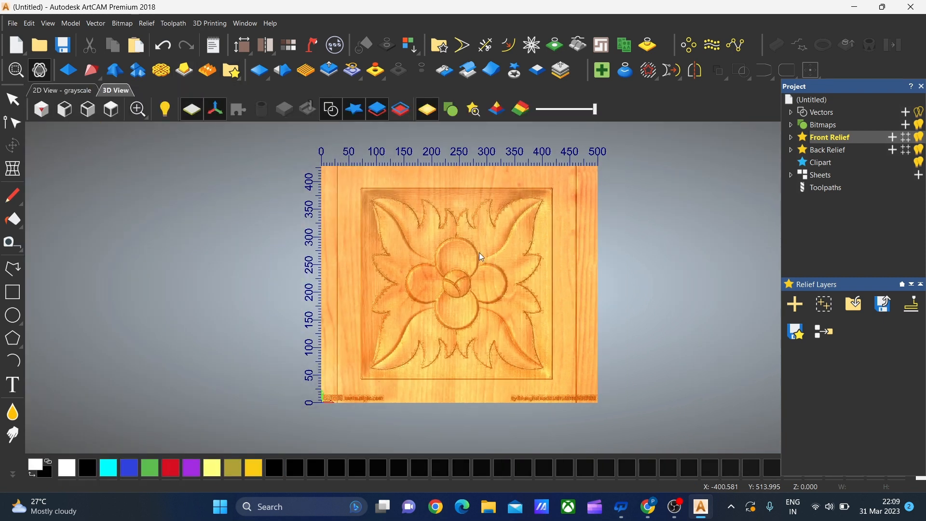
Close the grayscale relief model without saving its changes
click(11, 25)
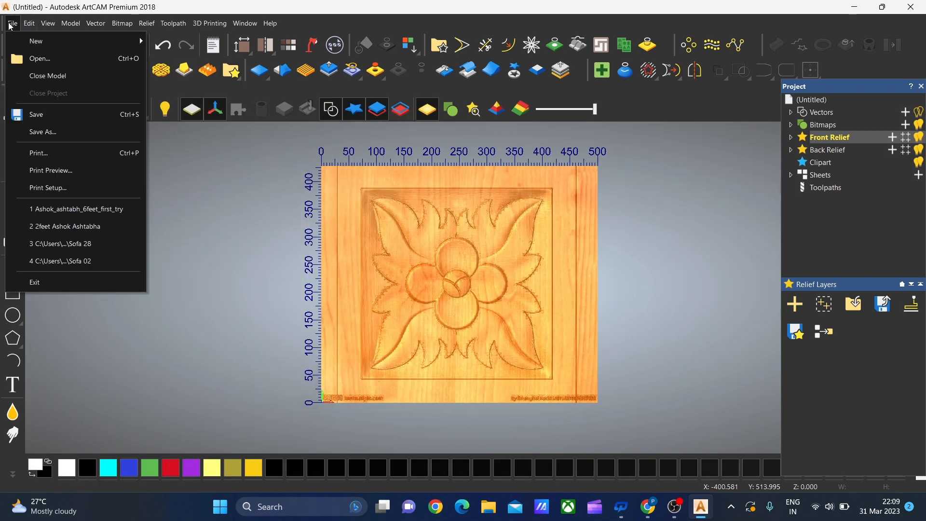
click(58, 77)
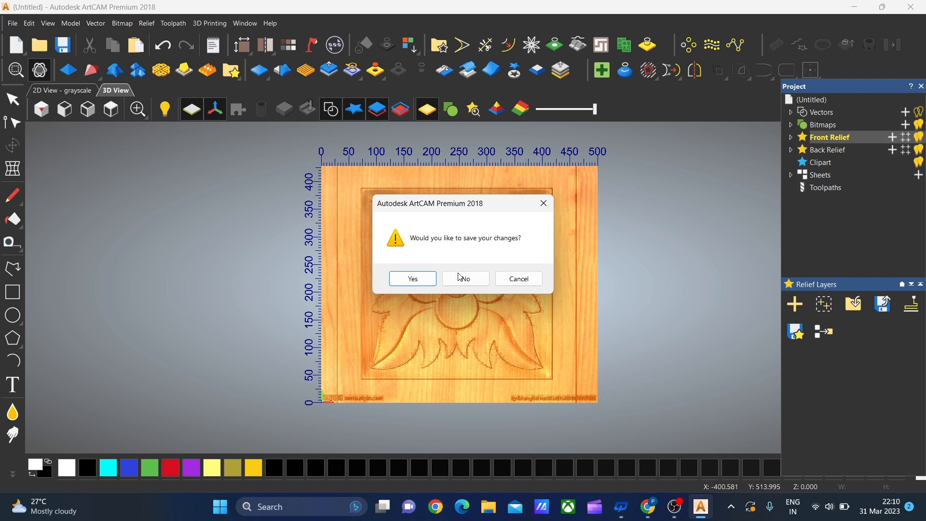
click(463, 280)
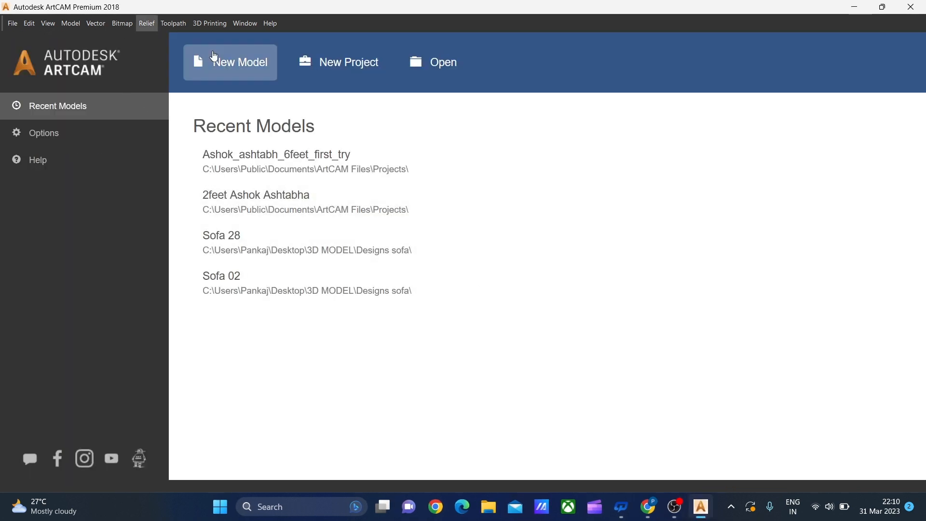
Create a new model 700 mm wide and 700 mm high
click(238, 68)
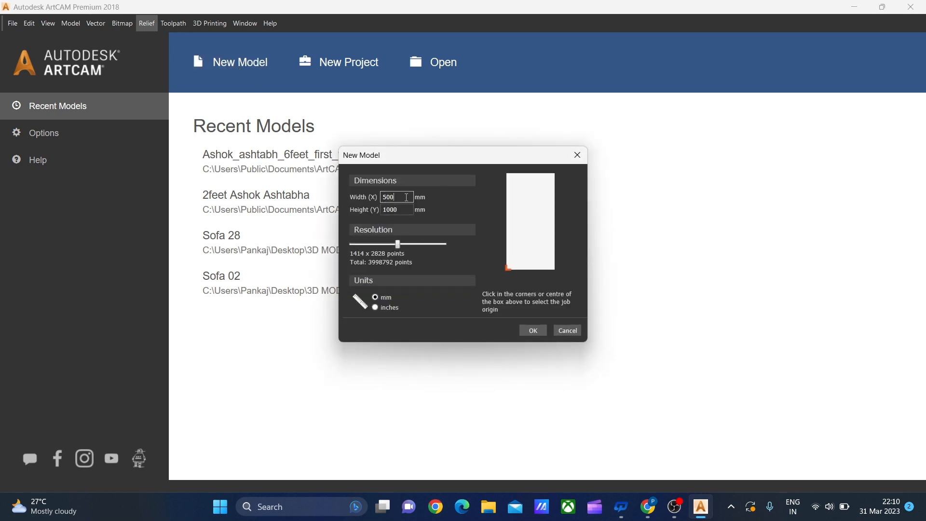
key(BackSpace)
key(BackSpace)
key(BackSpace)
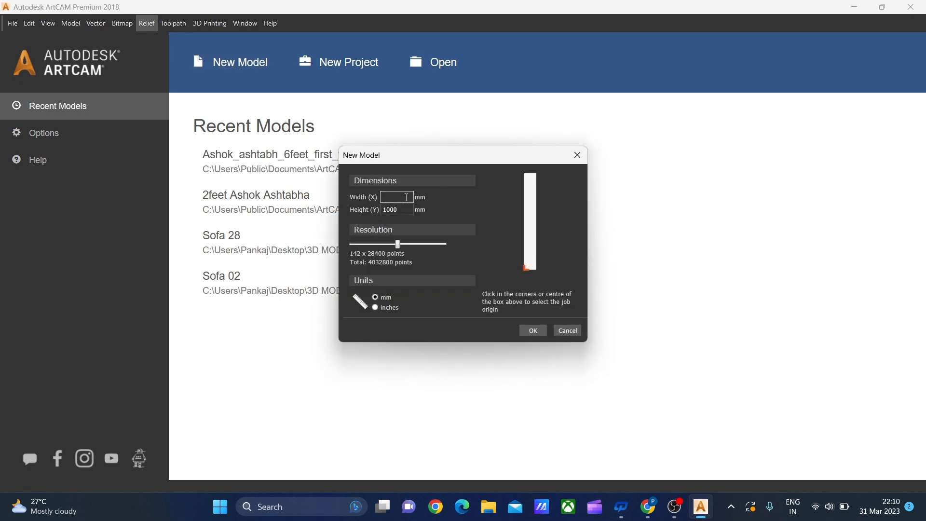
text(700)
click(399, 211)
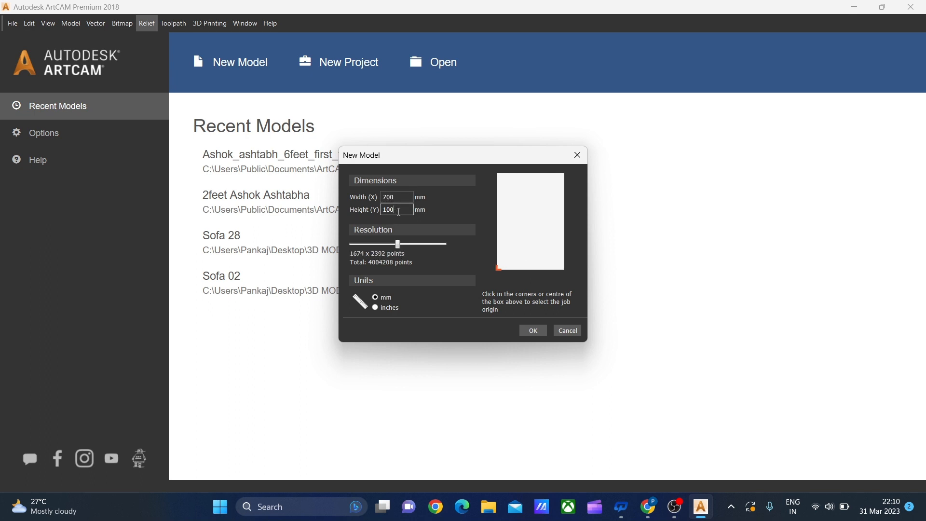
key(BackSpace)
key(BackSpace)
key(BackSpace)
text(700)
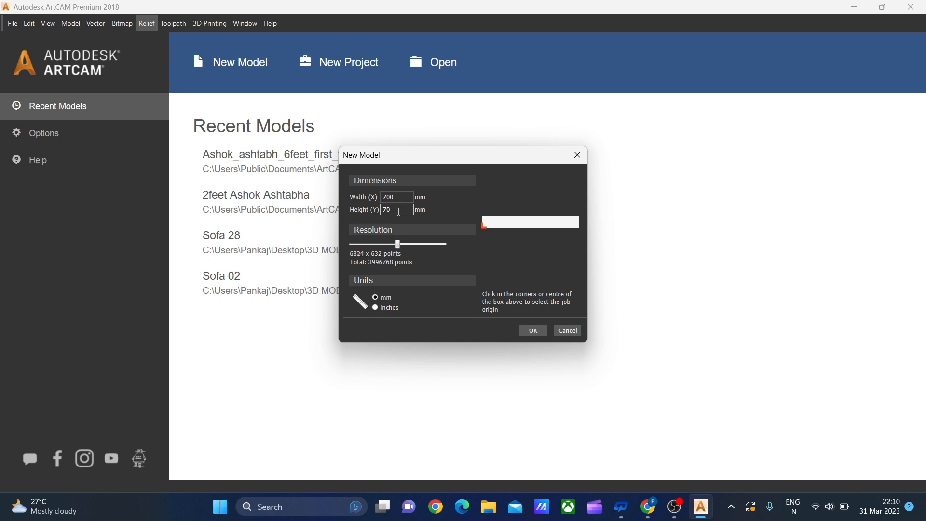
click(528, 332)
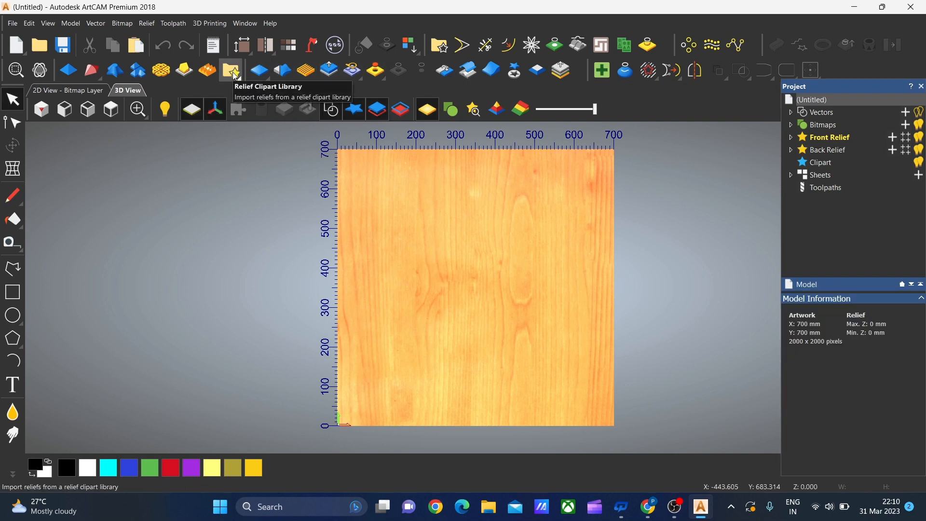
Import Front Relief44 from the 3DModelClub relief clipart library, accepting its licence agreement
click(231, 72)
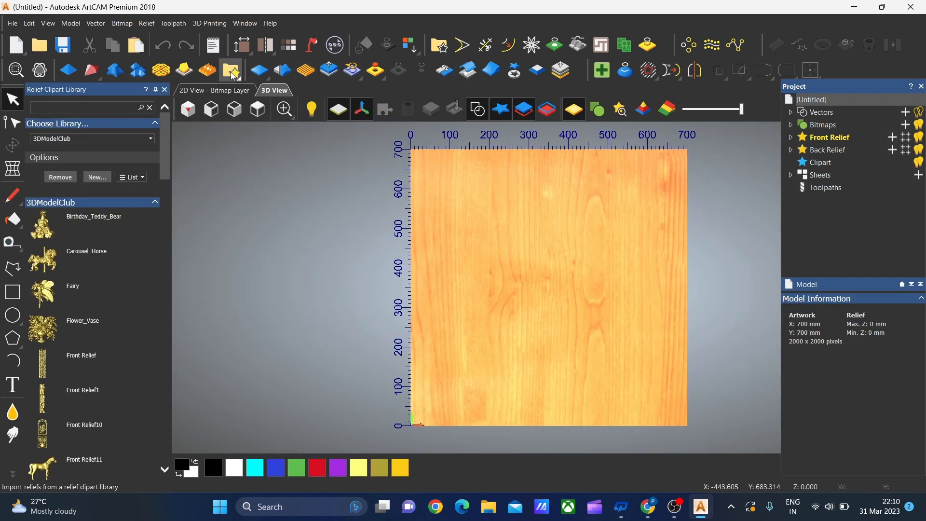
drag(165, 160, 170, 416)
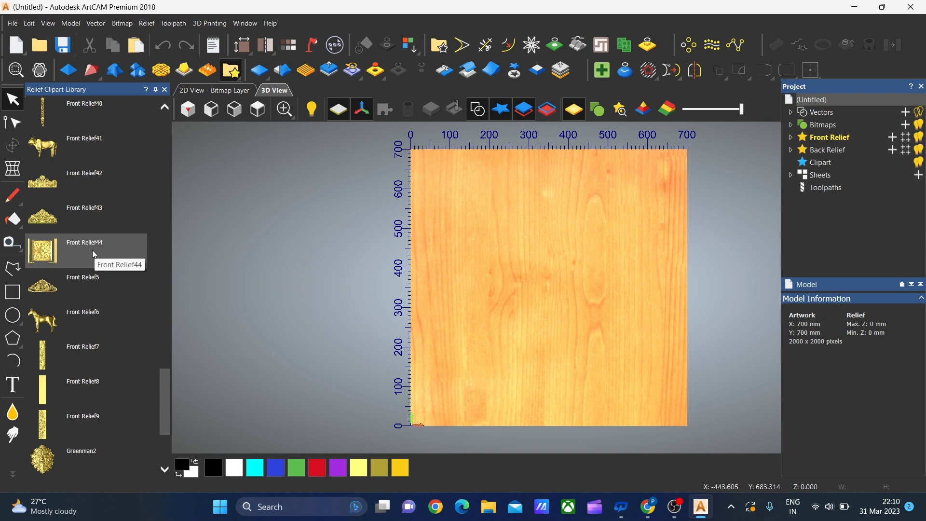
click(91, 251)
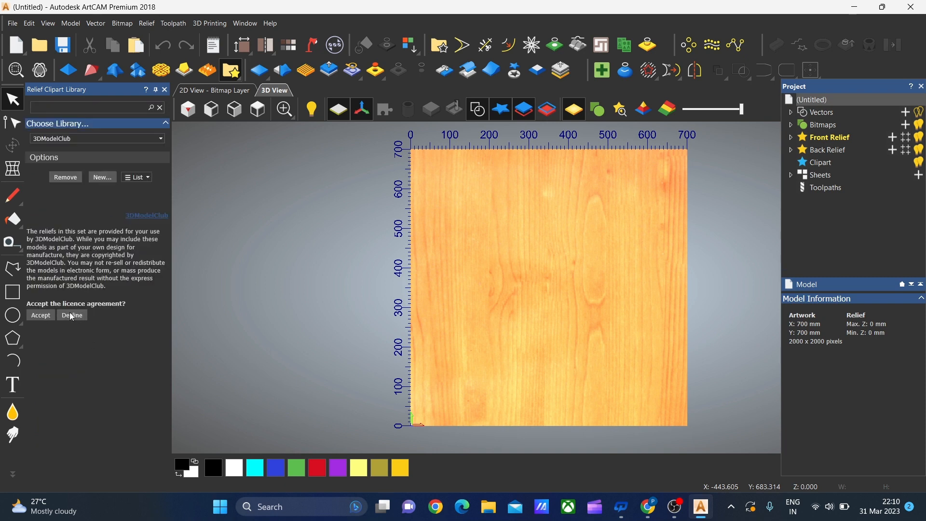
click(41, 316)
double_click(45, 321)
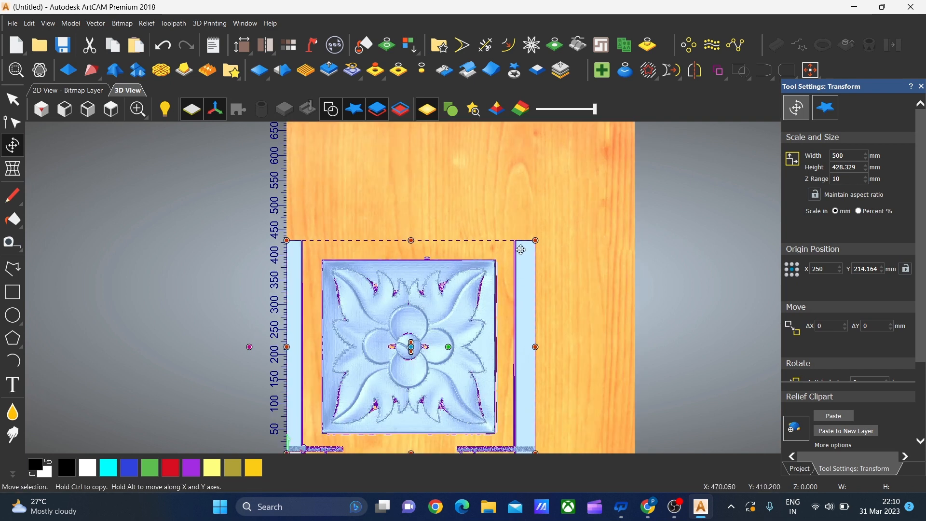
Resize the imported flower relief clipart to 700 mm wide and 700 mm high
click(865, 167)
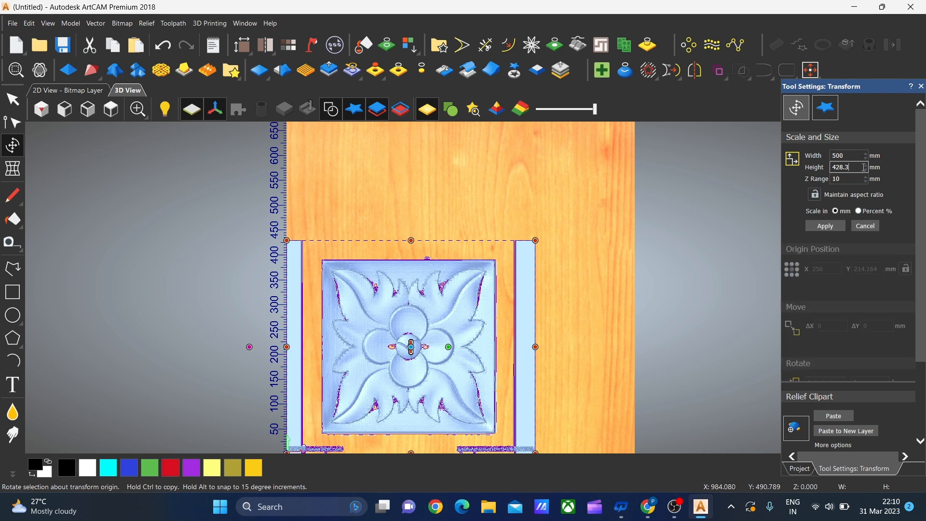
key(BackSpace)
key(BackSpace)
key(BackSpace)
key(BackSpace)
key(BackSpace)
click(855, 155)
click(840, 227)
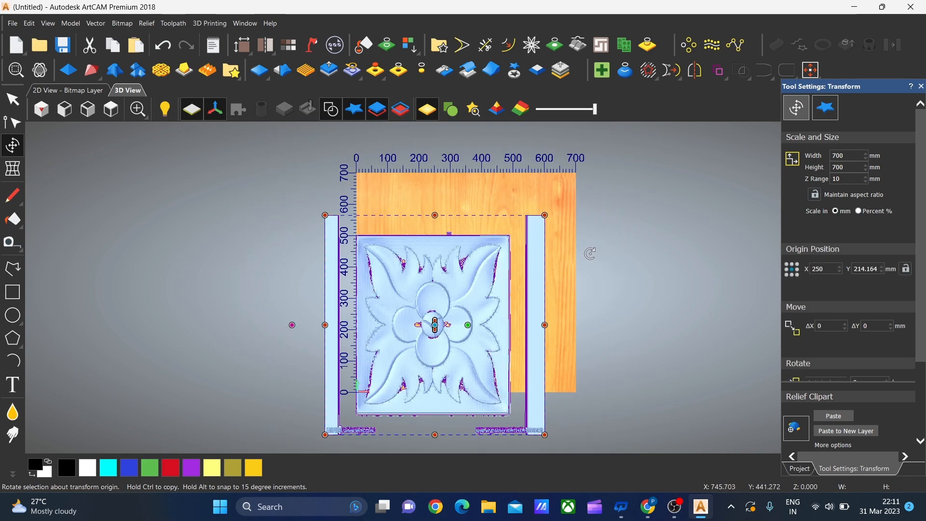
Centre the resized flower clipart in the model and paste it into the front relief
key(F9)
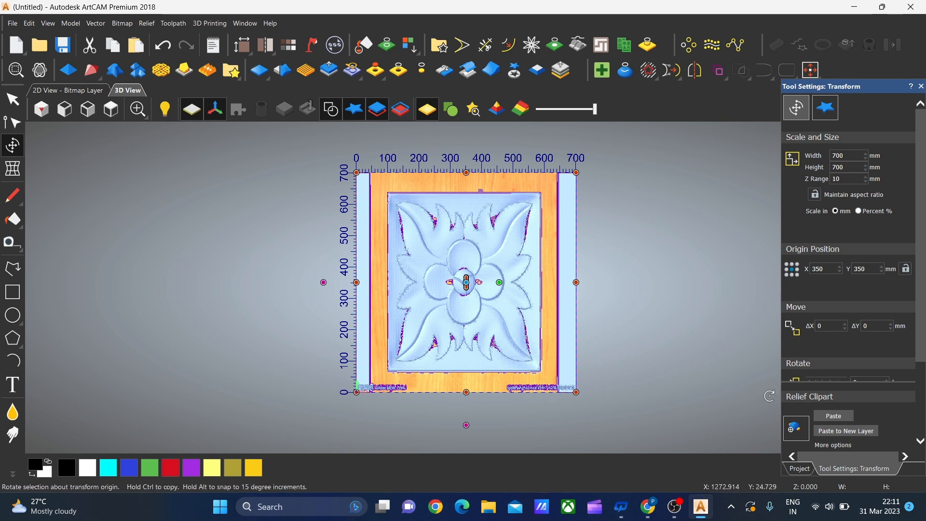
click(845, 416)
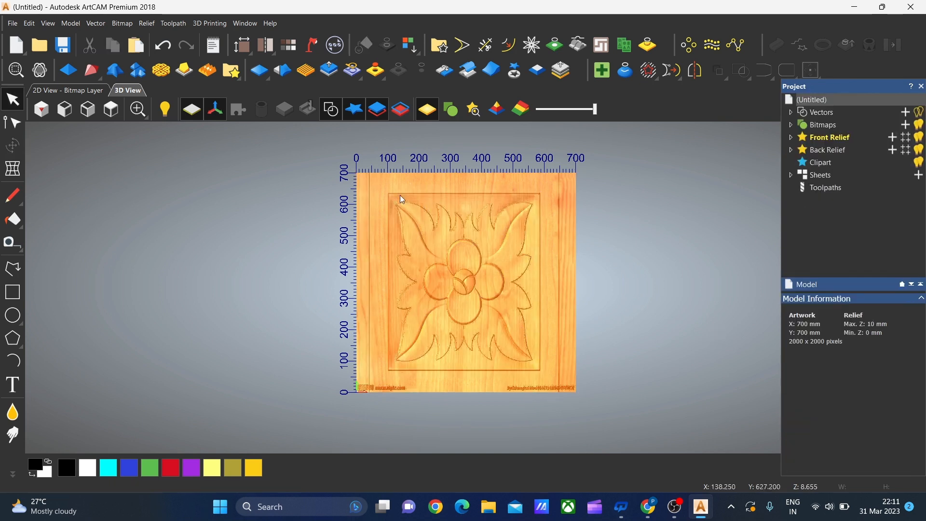
scroll(539, 281, up, 1)
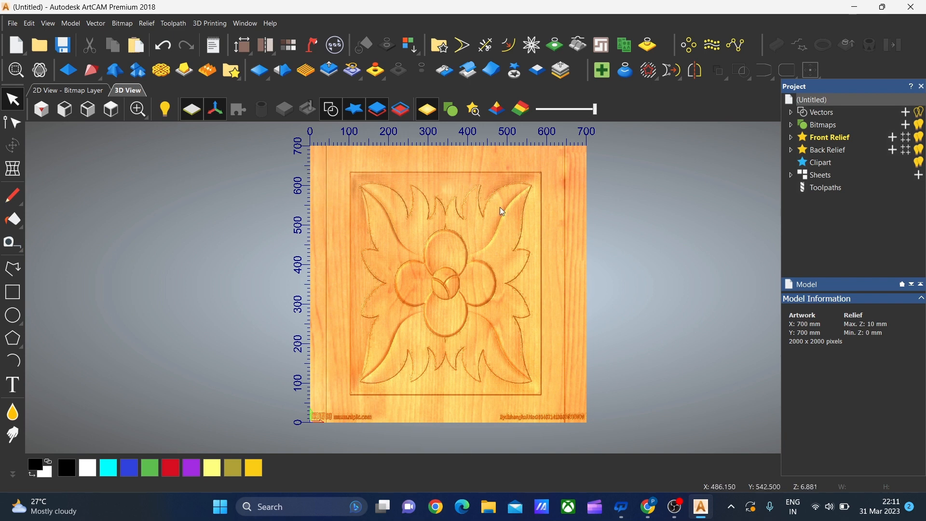
Draw a rectangle vector about 504 by 587 mm around the framed flower panel
click(13, 292)
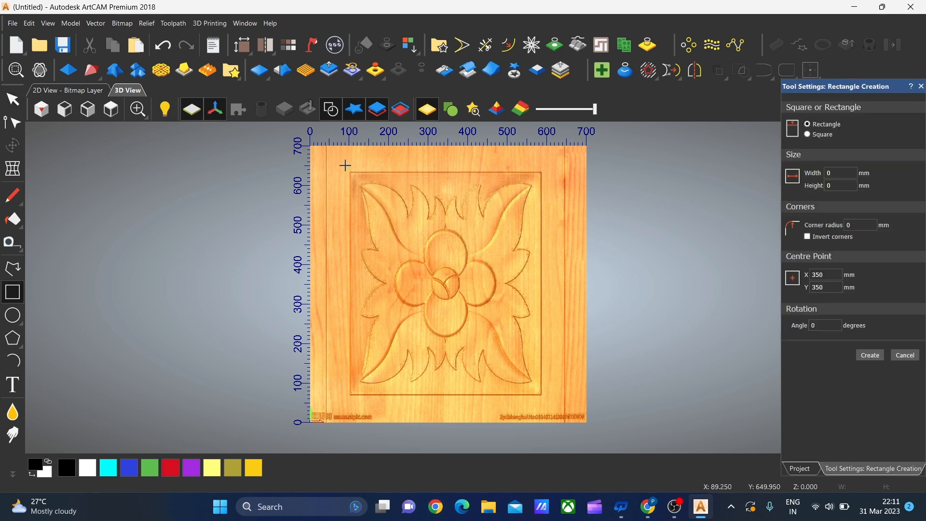
drag(347, 168, 547, 401)
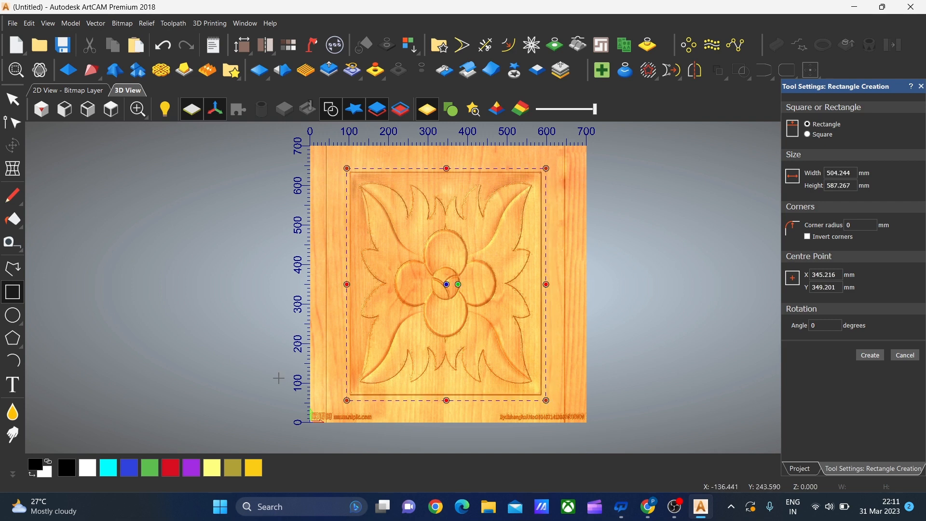
click(880, 361)
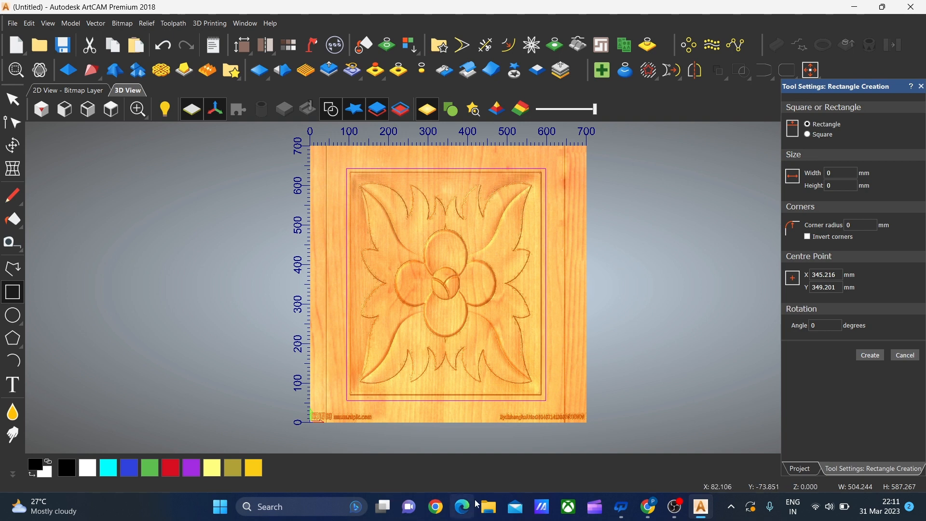
Zero the relief outside the rectangle vector, then delete the rectangle
click(424, 73)
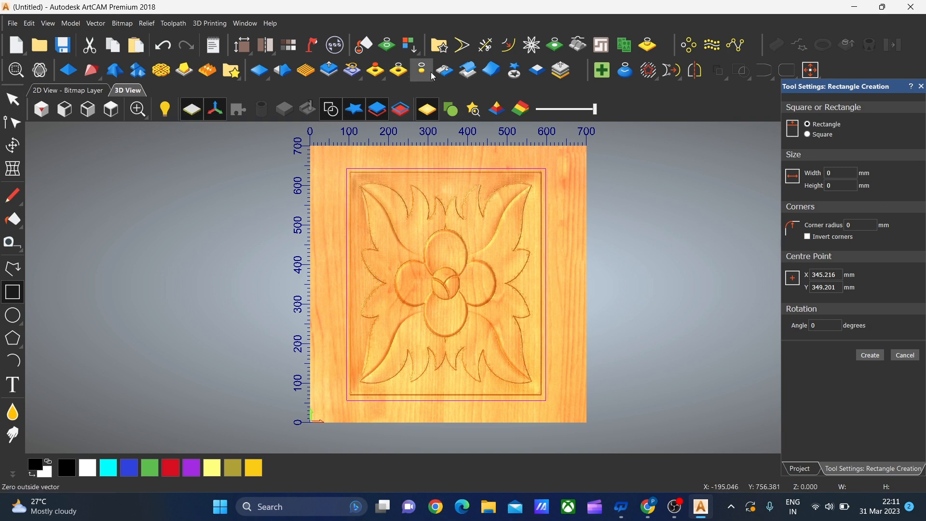
key(Escape)
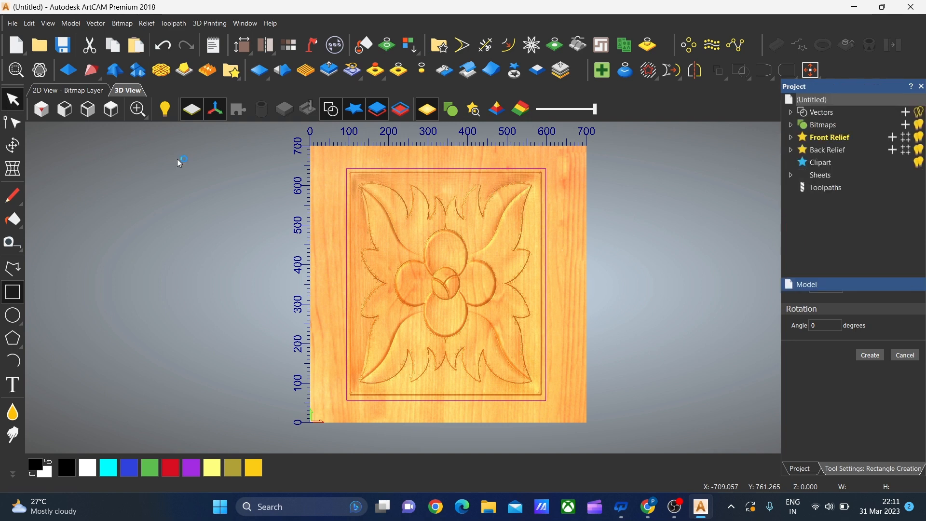
key(Delete)
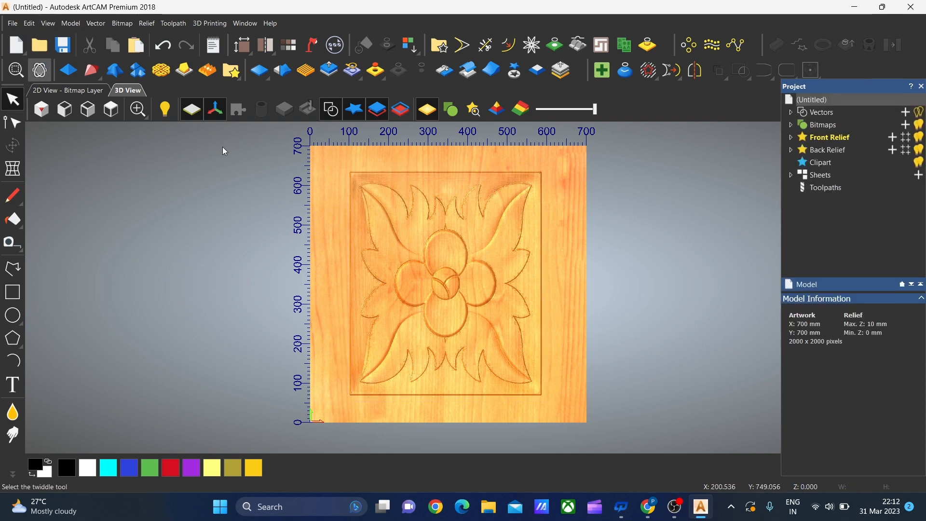
Examine the trimmed flower relief in 3D from several angles and up close, ending with the view from above
click(39, 70)
drag(560, 255, 575, 143)
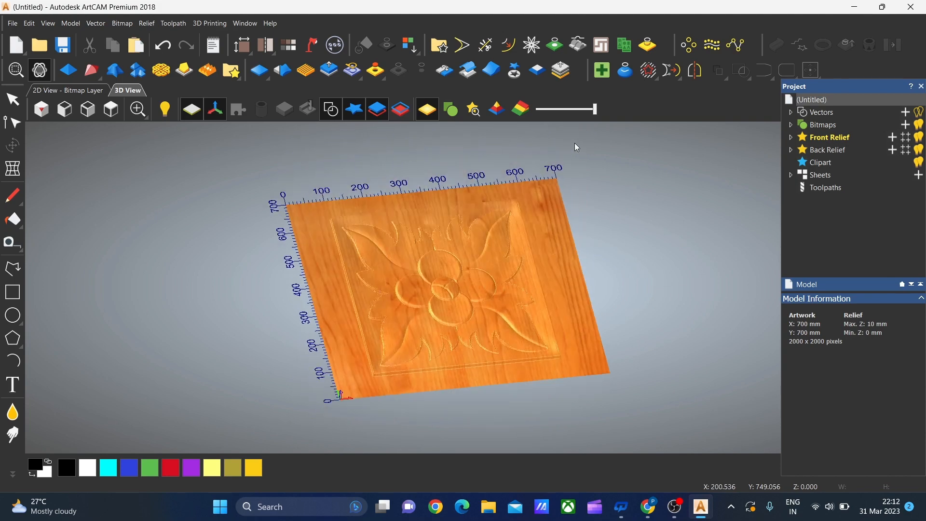
scroll(483, 329, up, 3)
drag(483, 329, 547, 310)
scroll(435, 319, up, 3)
drag(436, 318, 491, 354)
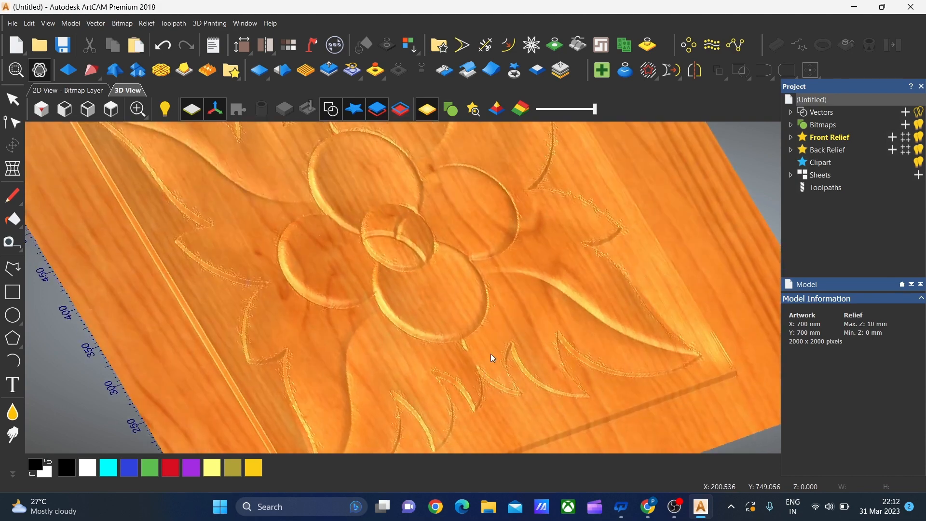
scroll(491, 354, down, 3)
drag(385, 241, 255, 192)
drag(519, 163, 317, 186)
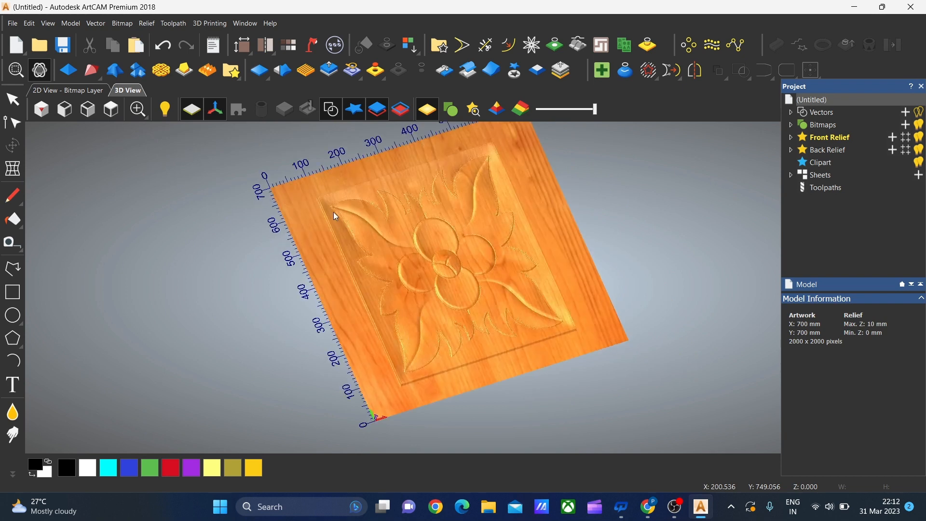
scroll(530, 349, up, 2)
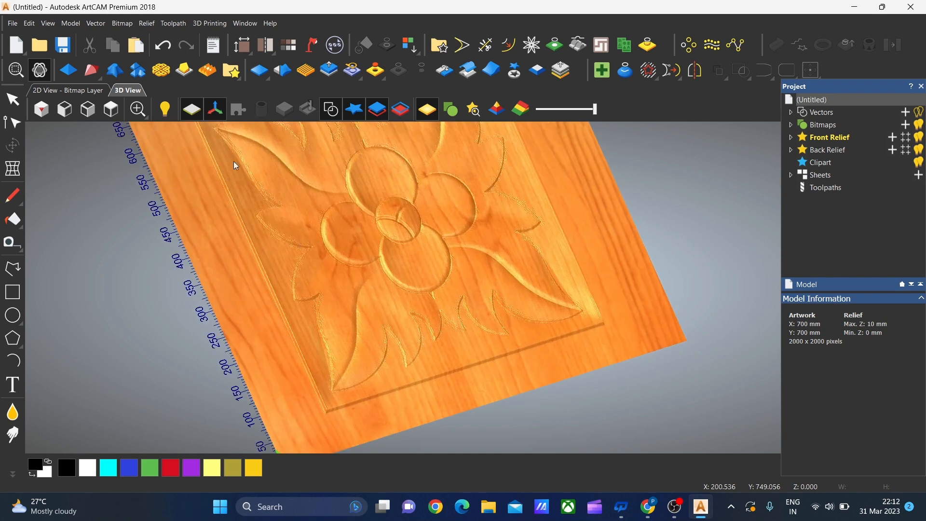
click(111, 110)
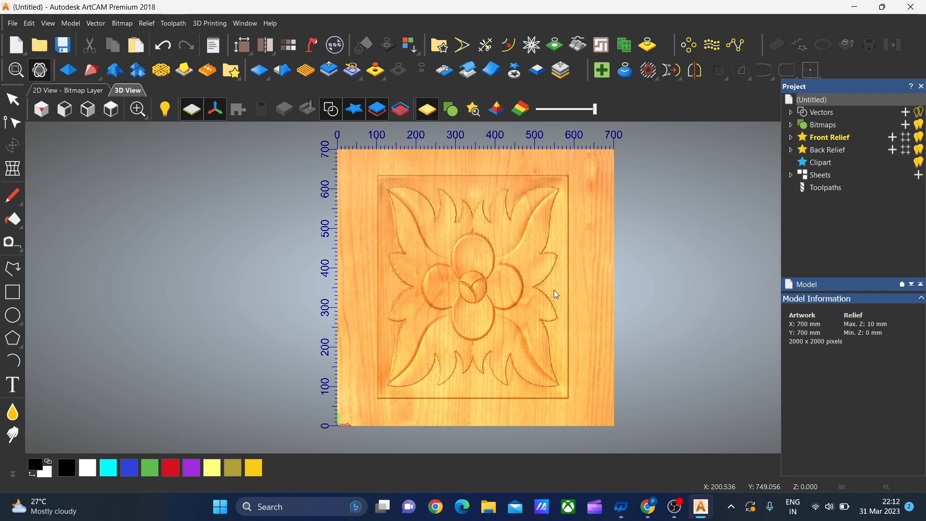
Cut the flower relief out as clipart with the Relief Cookie Cutter and paste it back at 650 by 650 mm
click(518, 75)
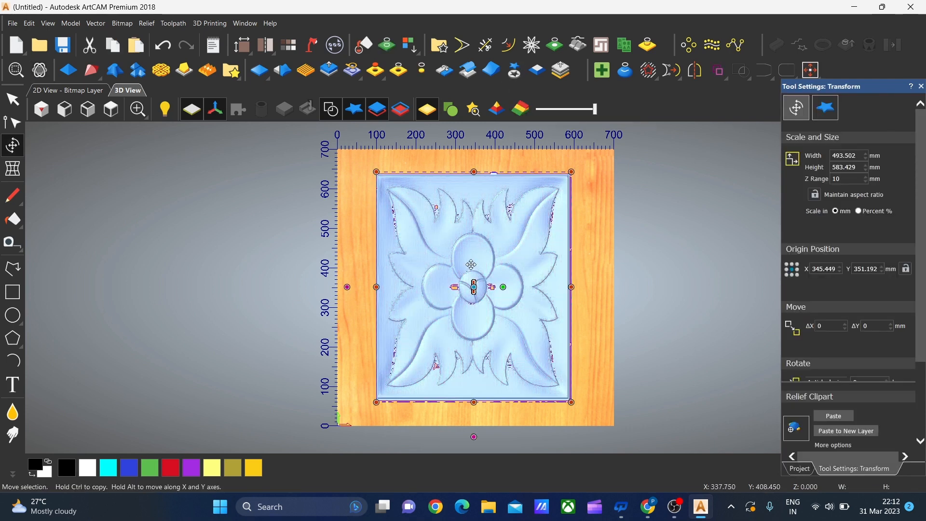
click(859, 168)
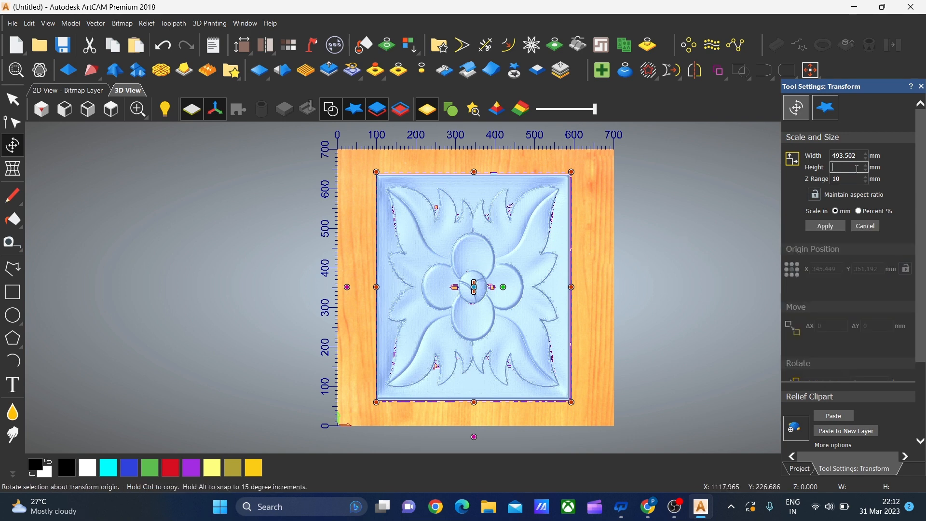
text(650)
click(827, 227)
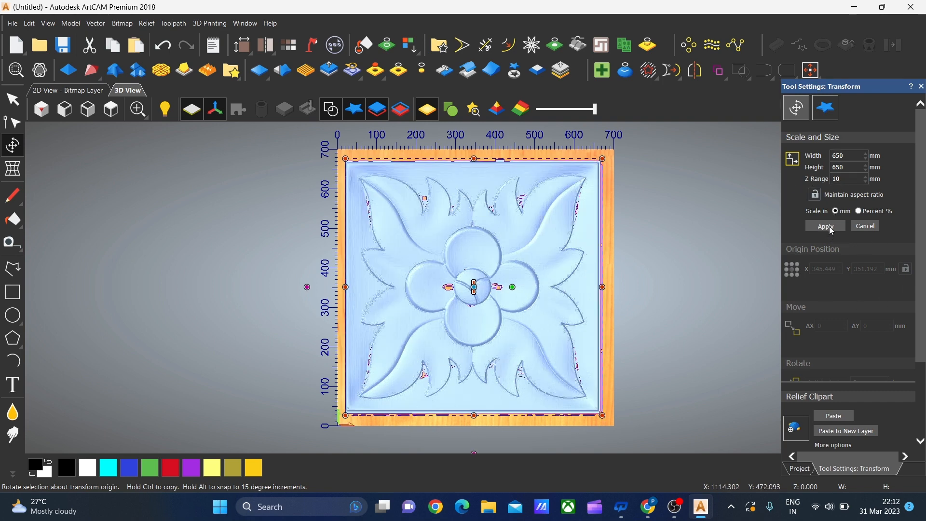
click(816, 416)
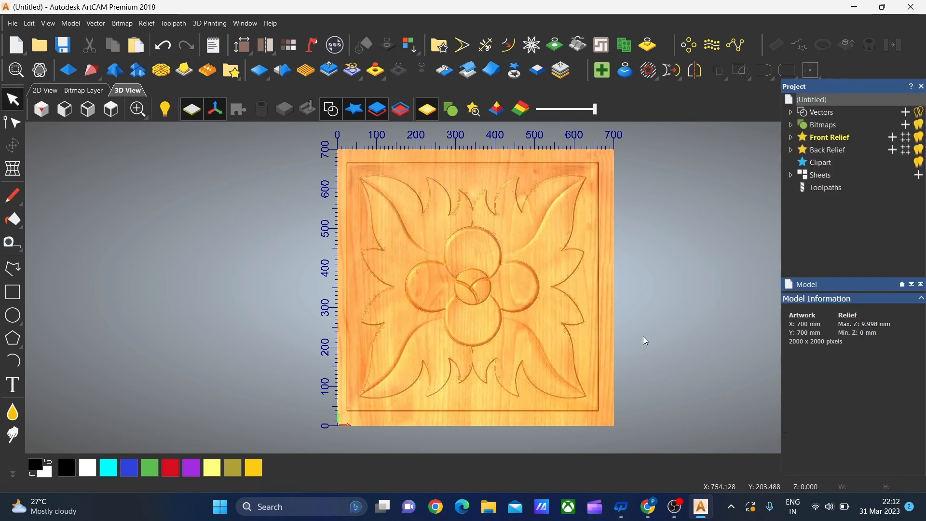
Smooth the whole relief layer with Smooth Relief at 29% strength
scroll(538, 349, up, 2)
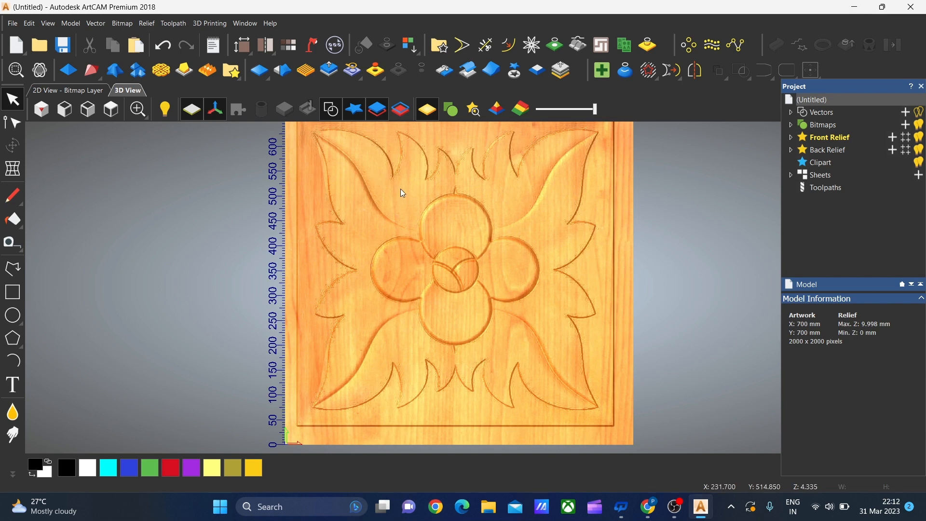
scroll(378, 260, down, 1)
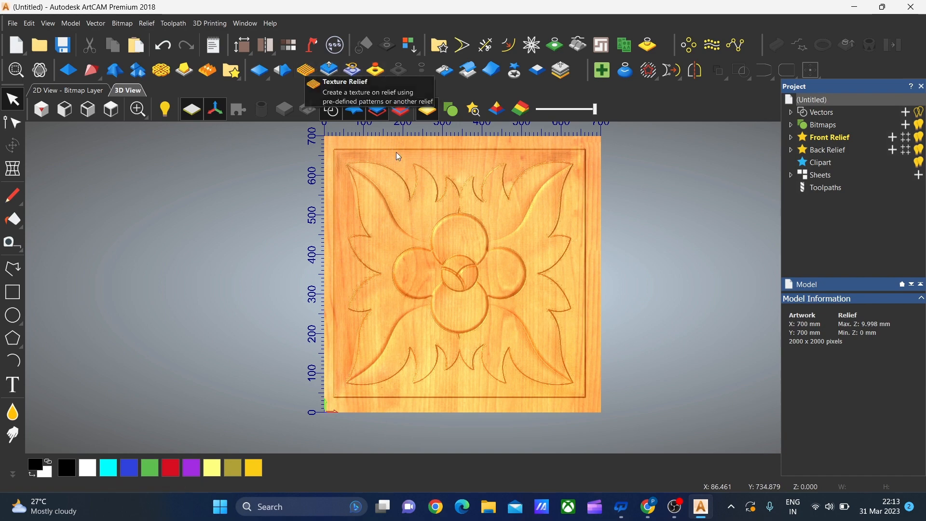
scroll(456, 184, up, 2)
scroll(454, 186, up, 2)
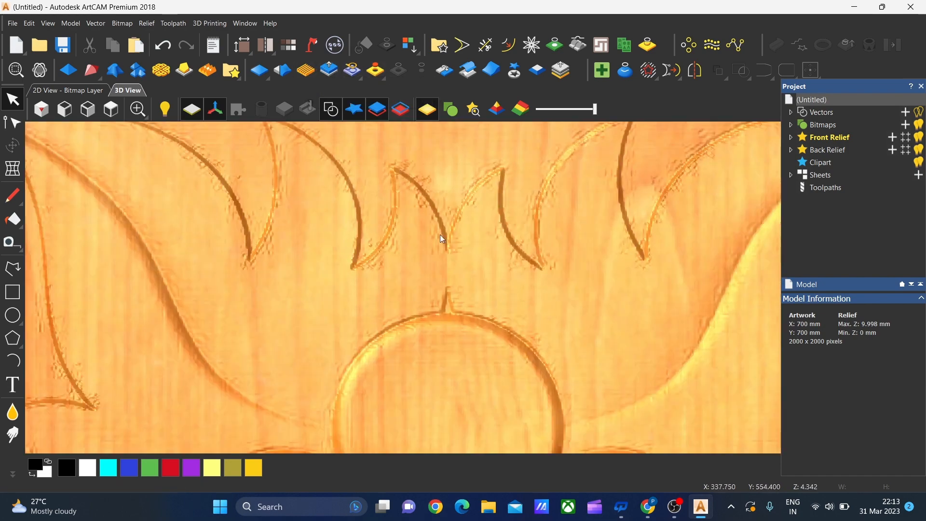
scroll(440, 234, up, 2)
scroll(204, 135, down, 2)
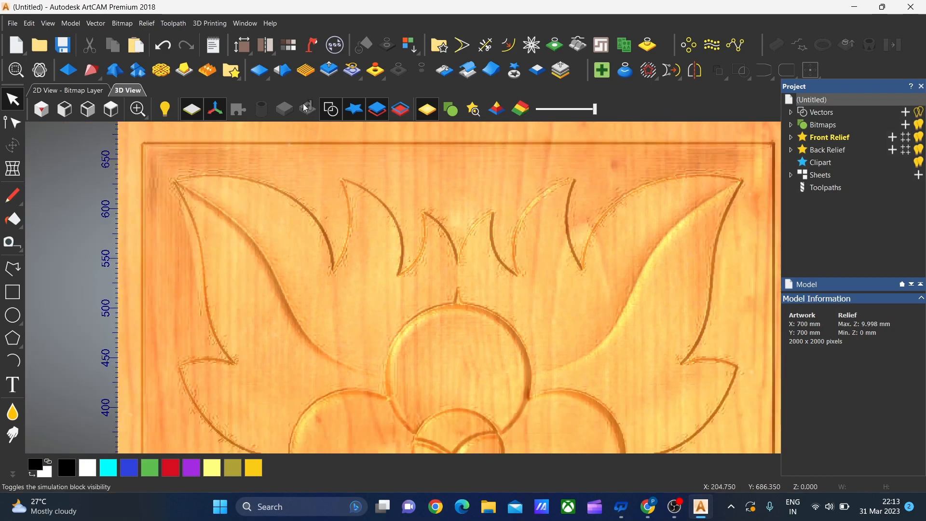
click(291, 77)
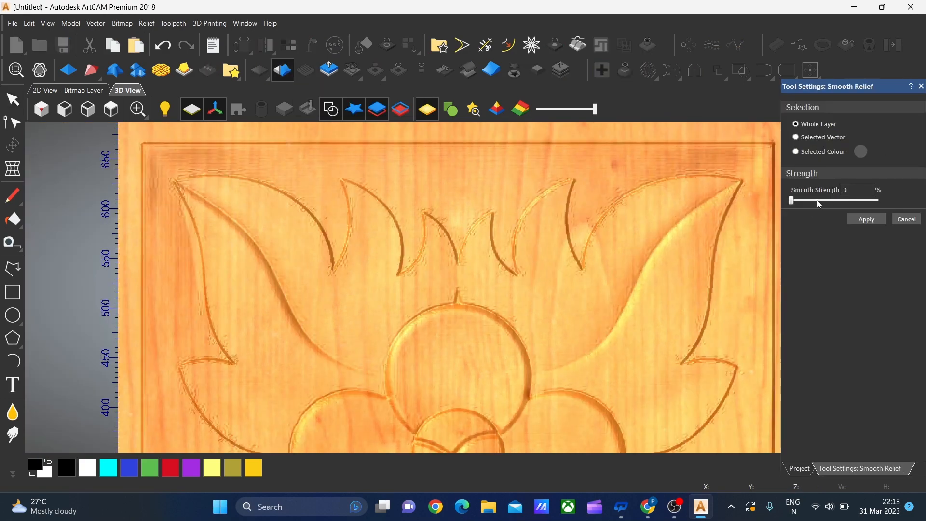
click(821, 201)
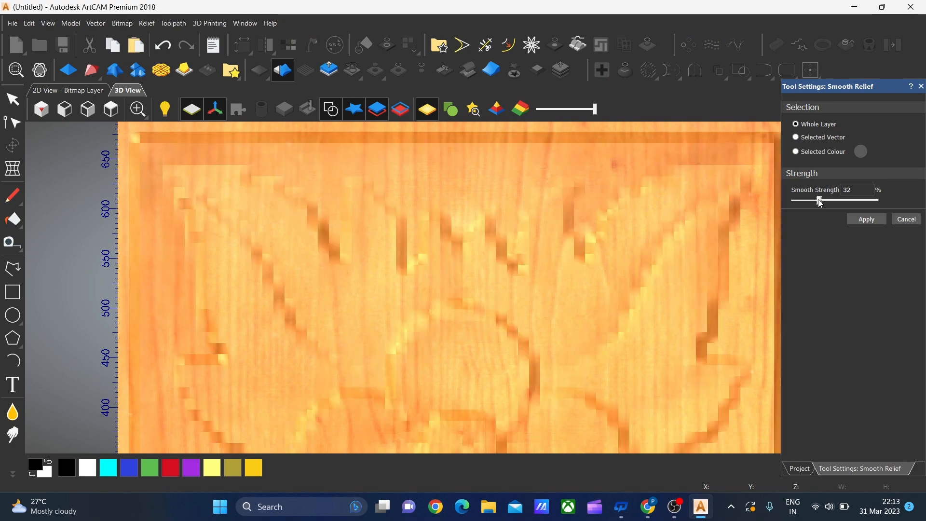
drag(816, 203, 815, 202)
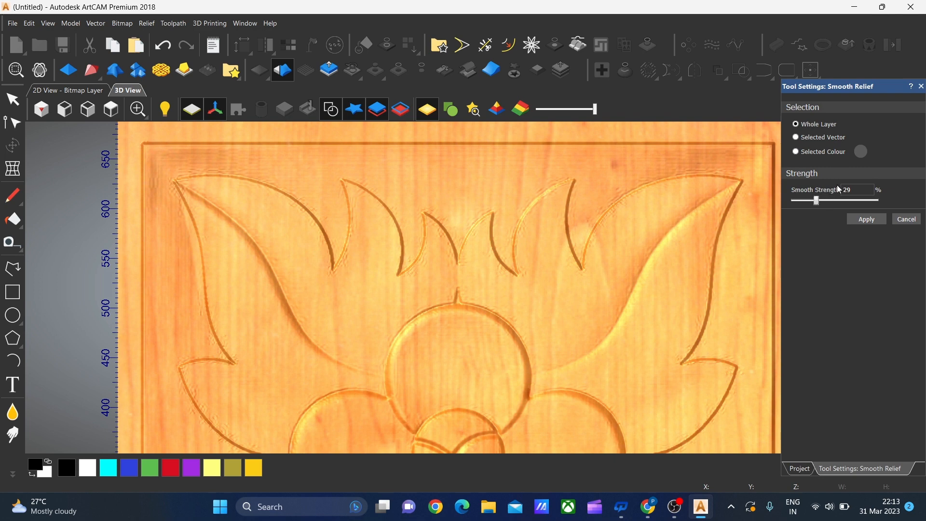
click(868, 220)
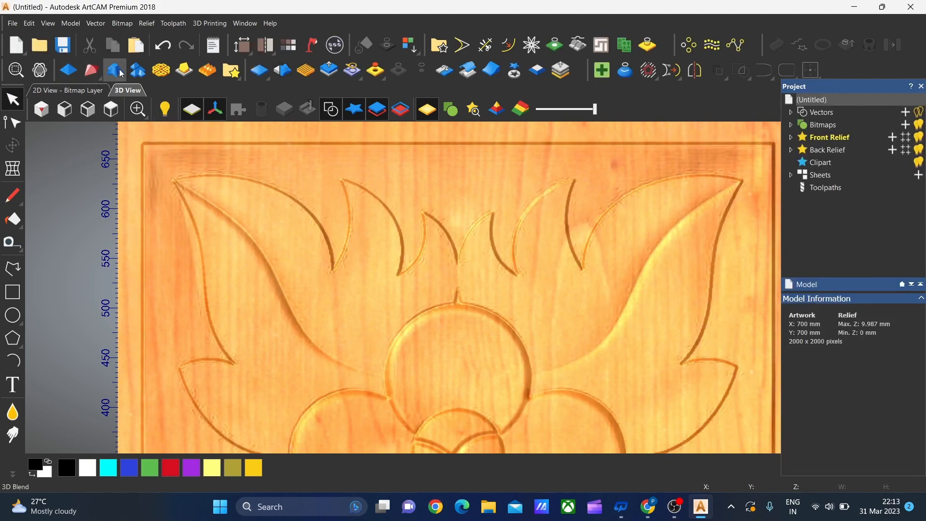
Examine the smoothed flower relief in 3D from several angles and up close, ending with the view from above
click(37, 71)
drag(510, 274, 544, 184)
right_drag(545, 184, 527, 400)
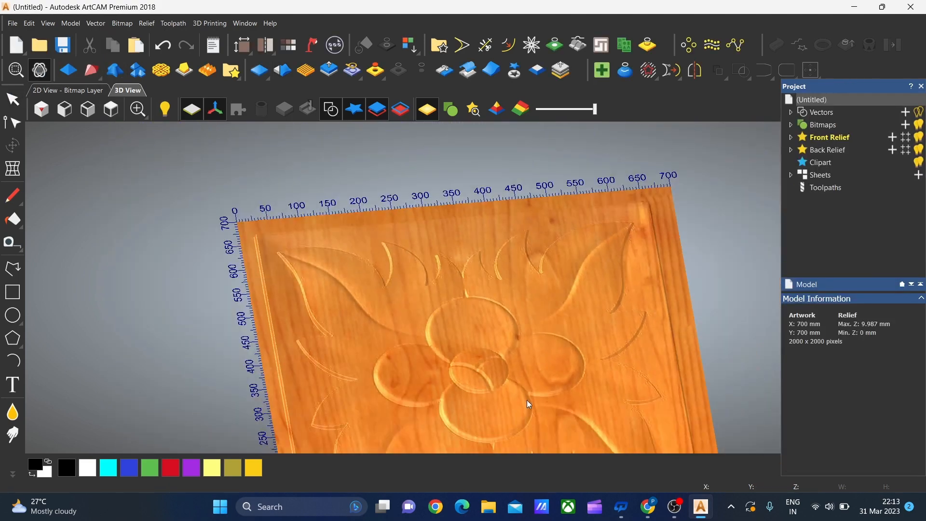
scroll(527, 400, up, 4)
drag(527, 400, 463, 227)
scroll(510, 282, down, 4)
scroll(334, 207, up, 4)
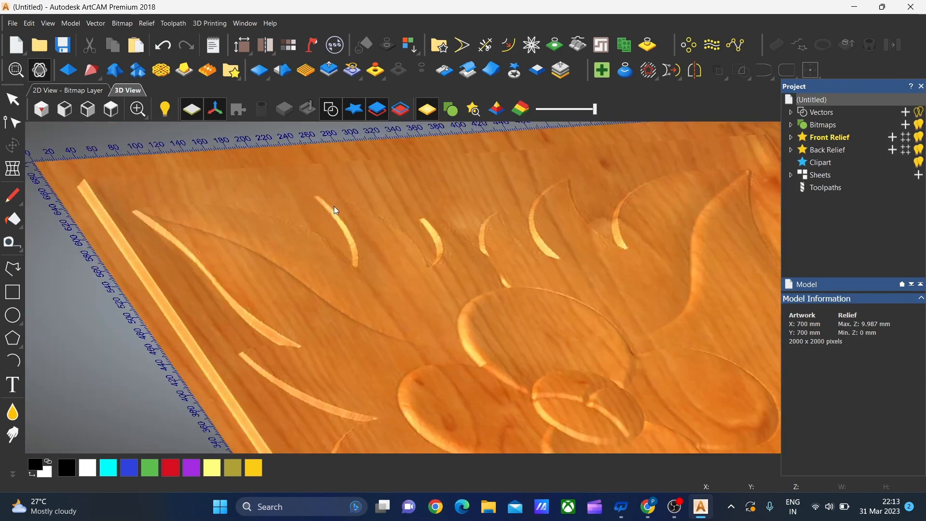
drag(333, 207, 332, 265)
scroll(497, 227, up, 3)
scroll(507, 297, down, 4)
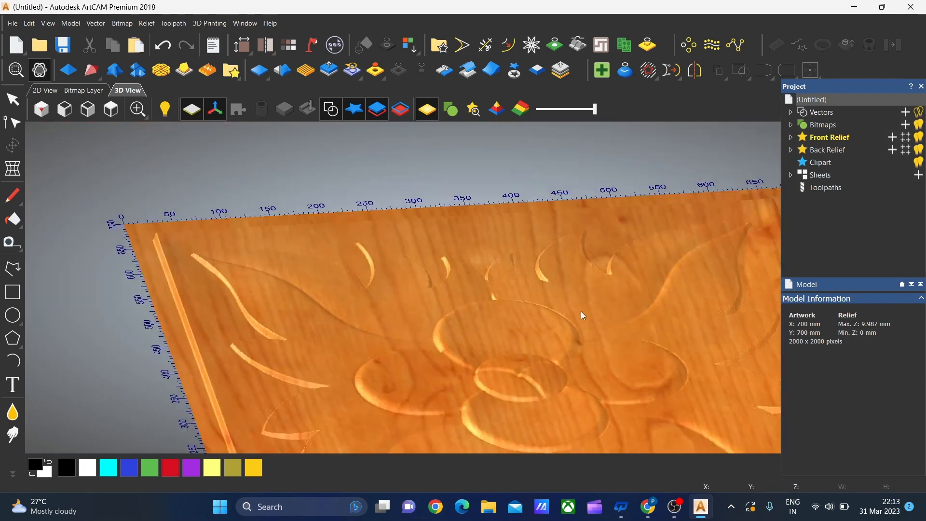
scroll(583, 315, down, 6)
drag(497, 296, 399, 336)
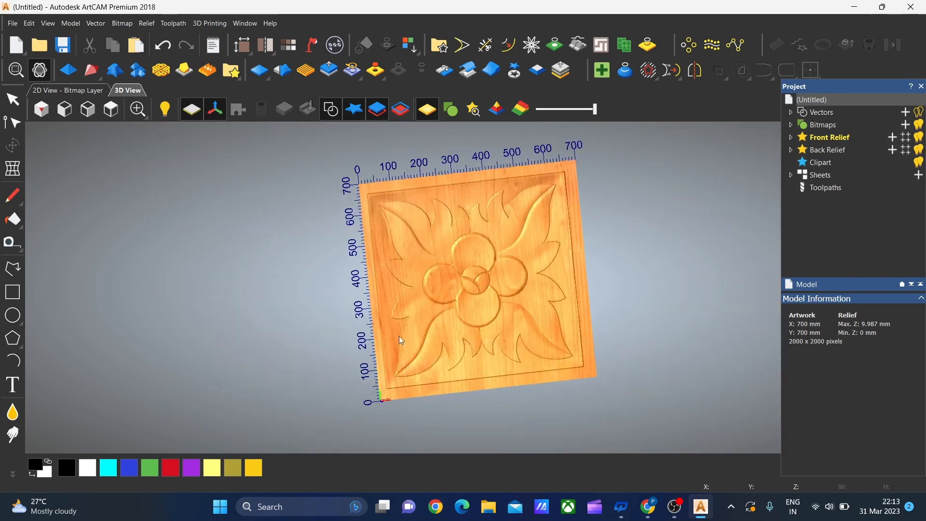
click(12, 99)
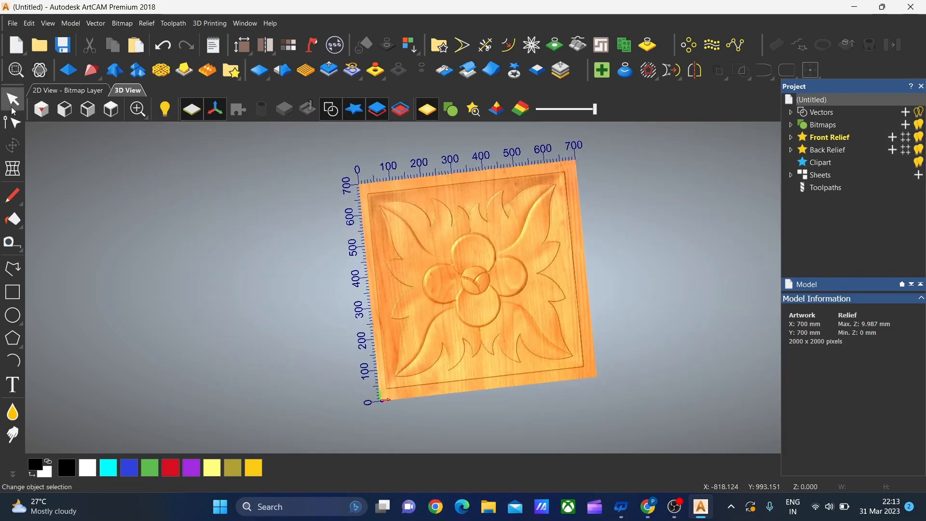
click(92, 113)
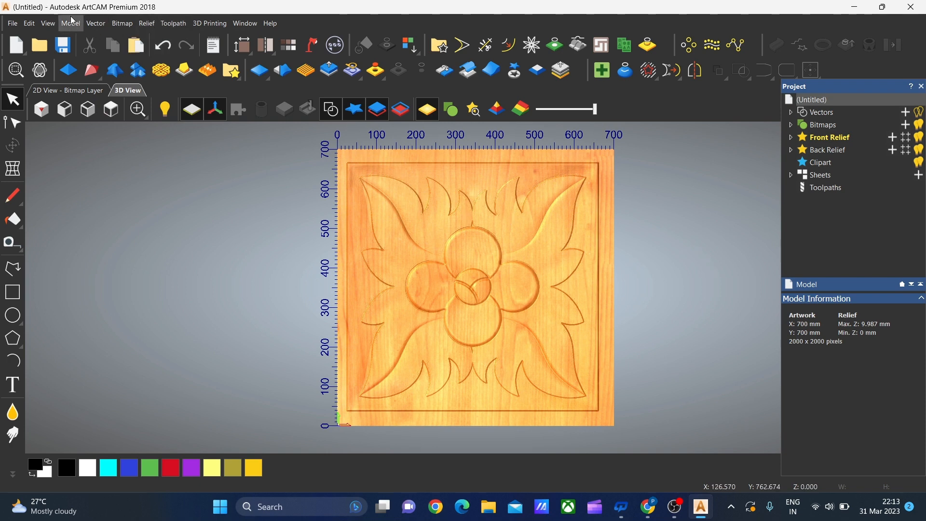
Close the flower relief model without saving and create a new 700 x 700 mm model at 2000 x 2000 points
click(14, 24)
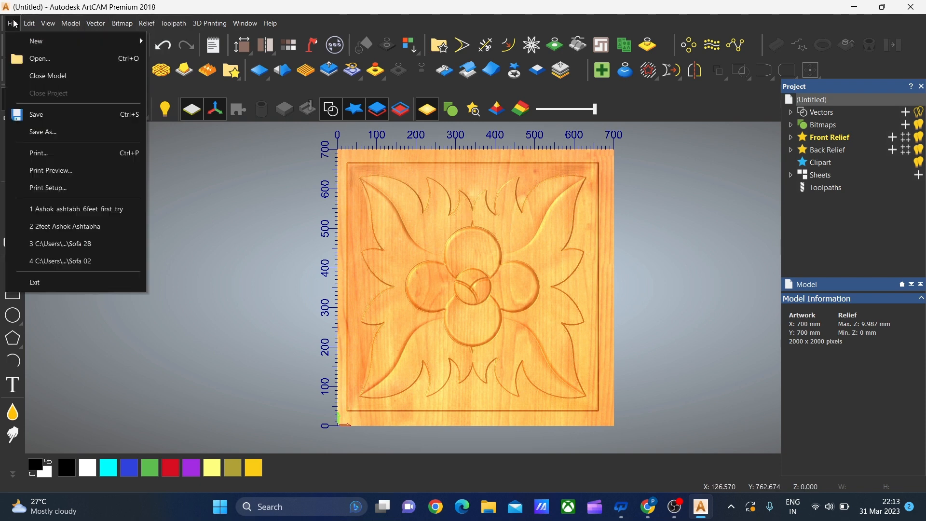
click(47, 77)
click(454, 280)
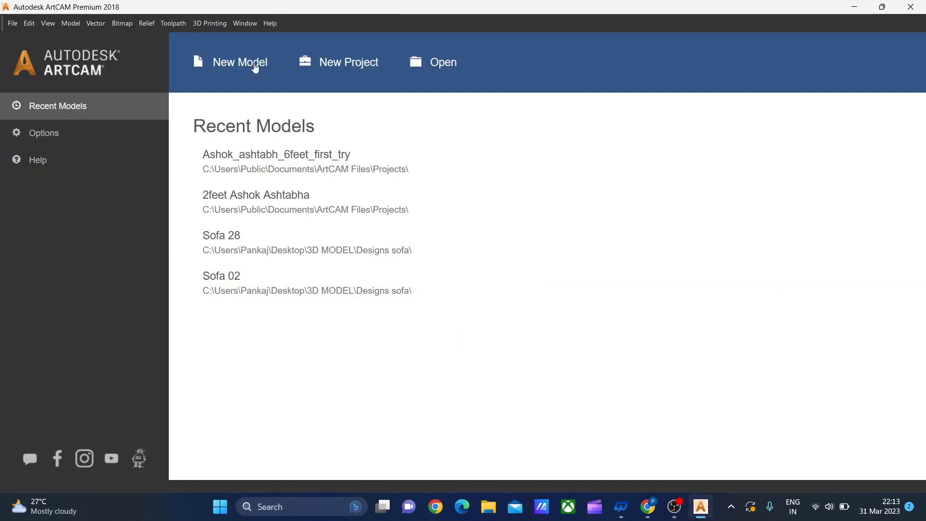
click(238, 67)
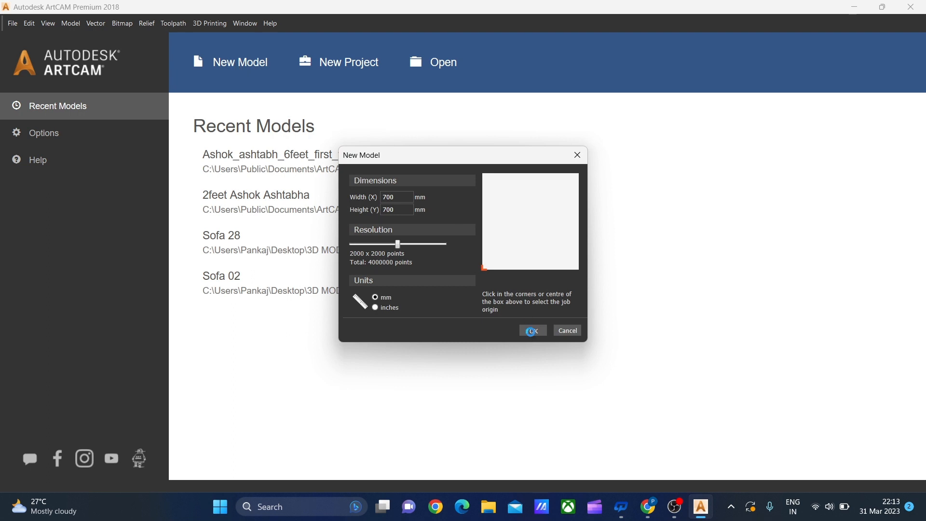
click(531, 331)
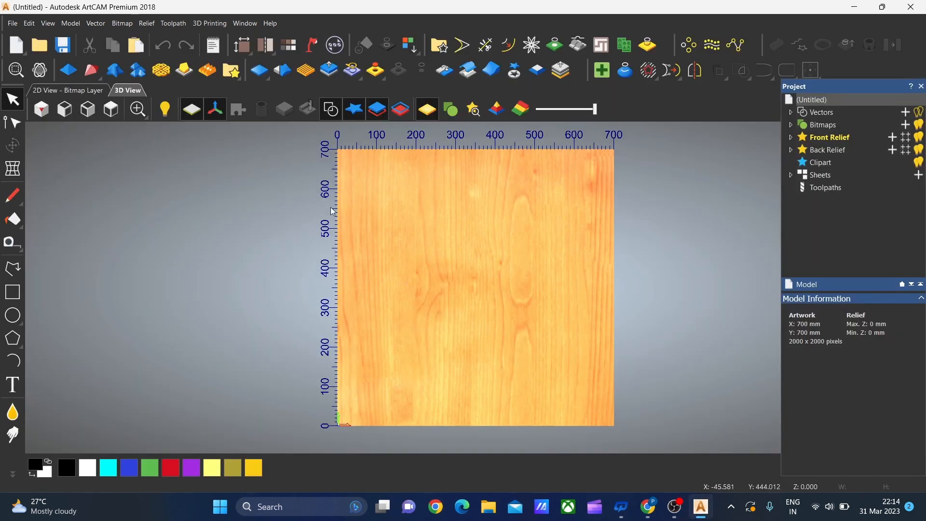
Try to import the vector file 48.dxf from the POOJA DXF folder into the current layer
click(97, 24)
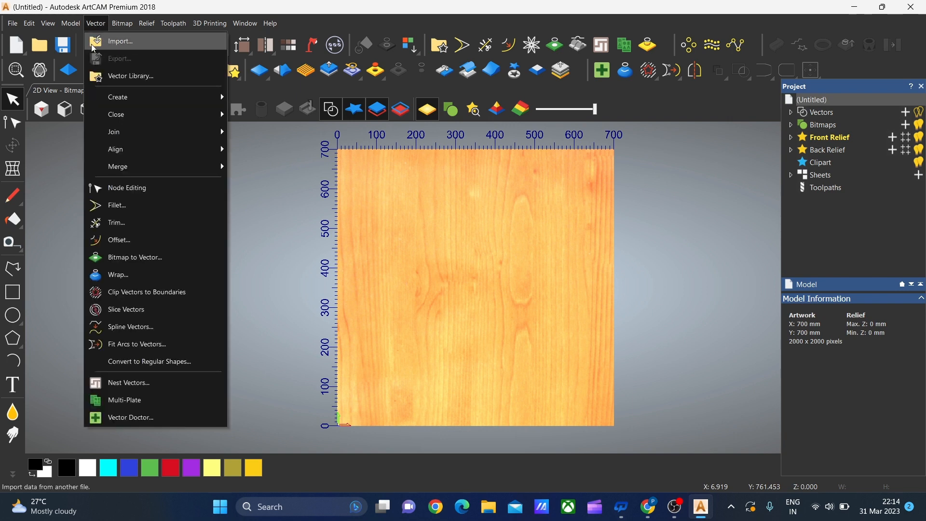
click(128, 43)
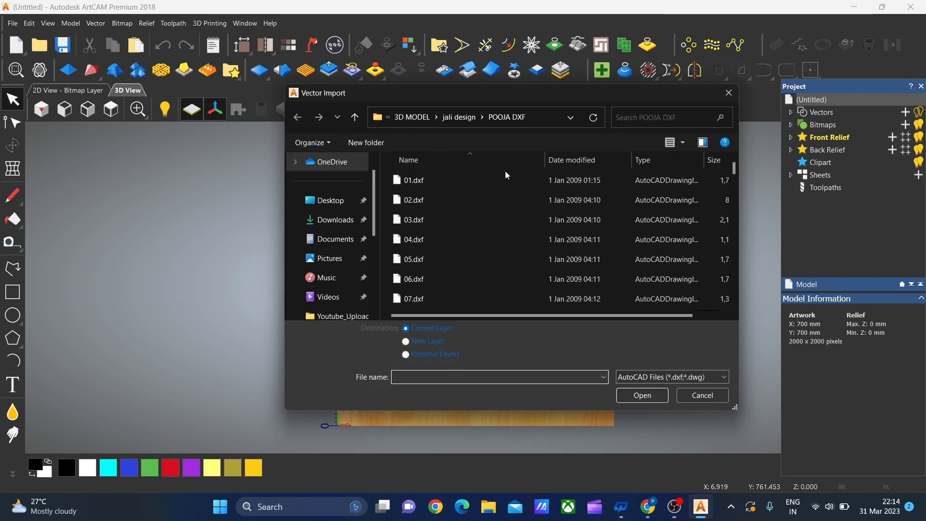
scroll(496, 239, down, 14)
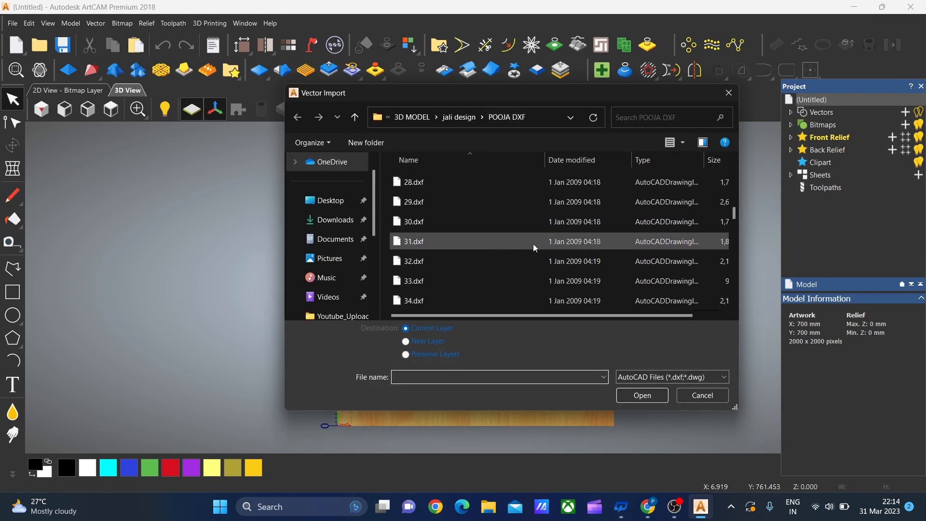
scroll(534, 247, down, 5)
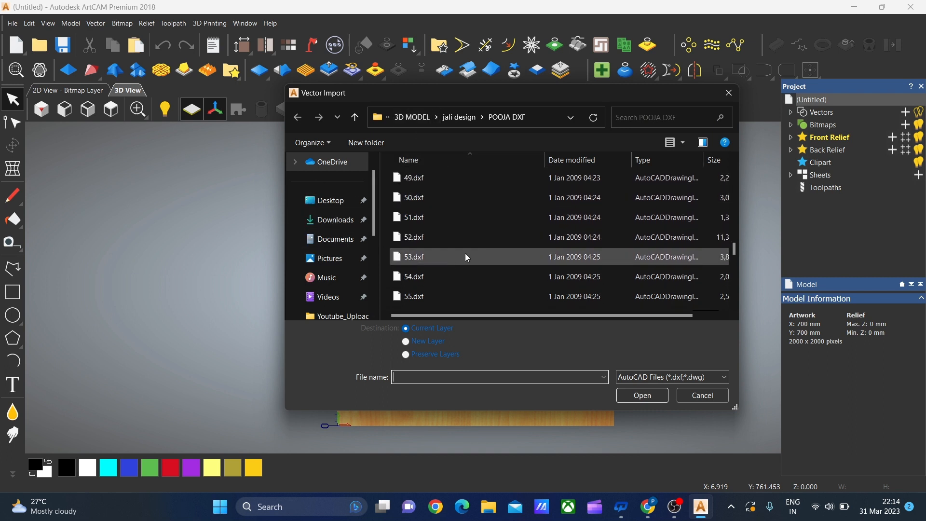
scroll(622, 240, up, 14)
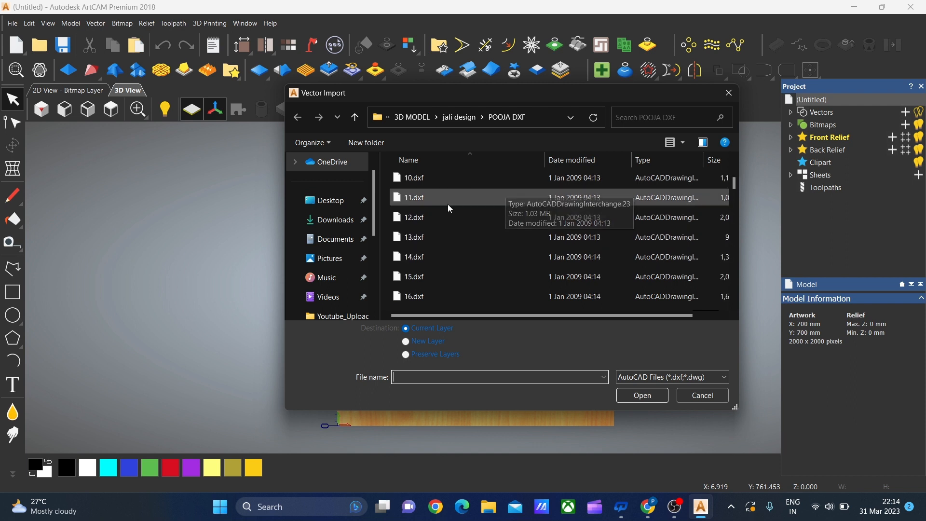
scroll(448, 204, up, 2)
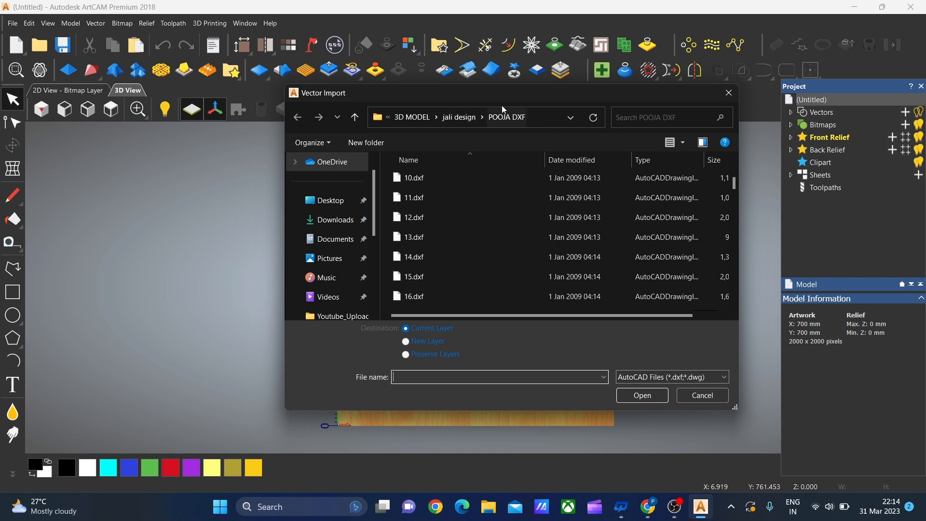
scroll(494, 223, down, 12)
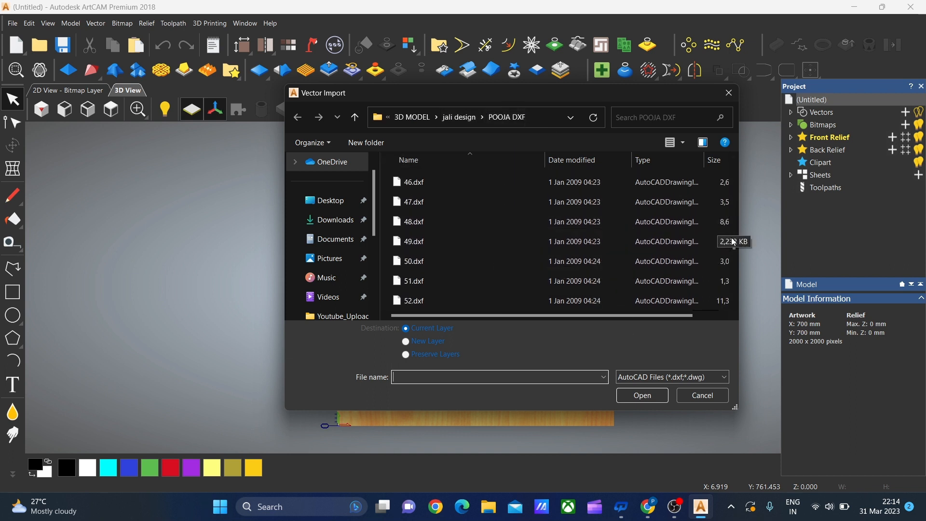
click(451, 220)
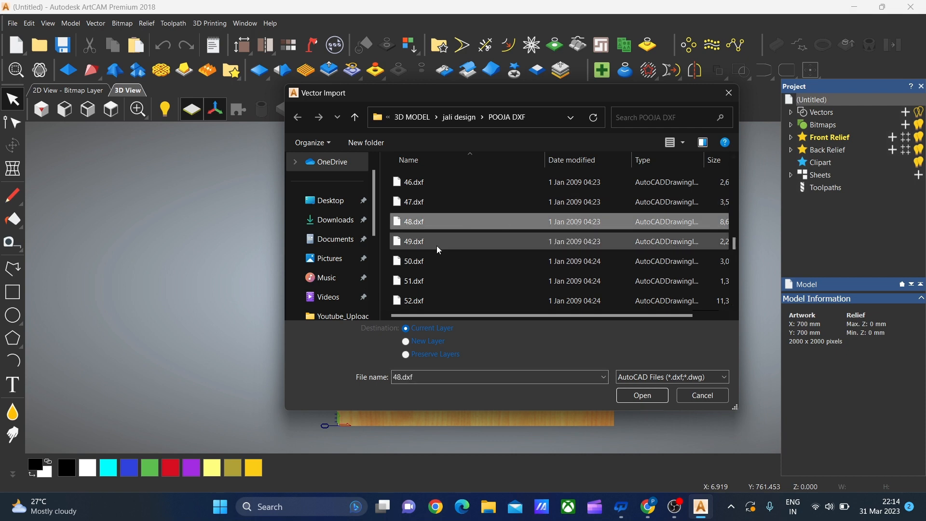
click(661, 397)
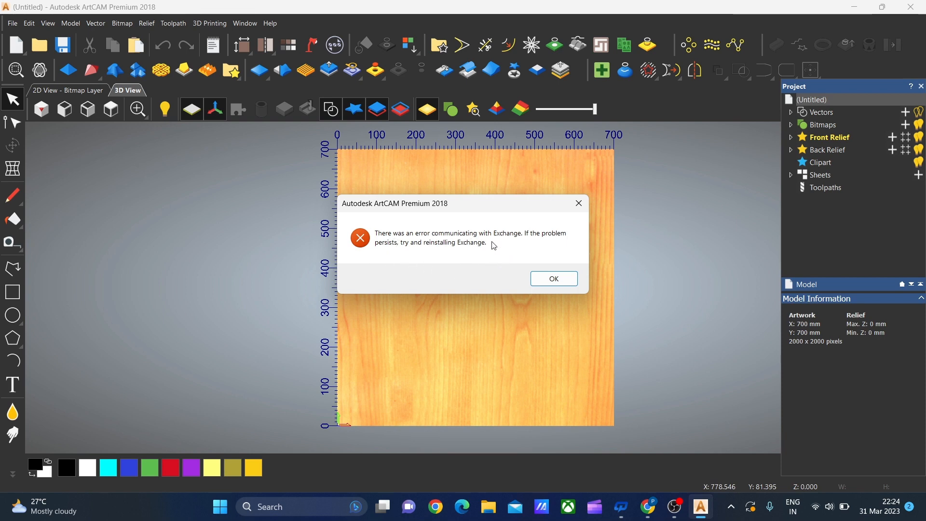
click(550, 279)
click(560, 283)
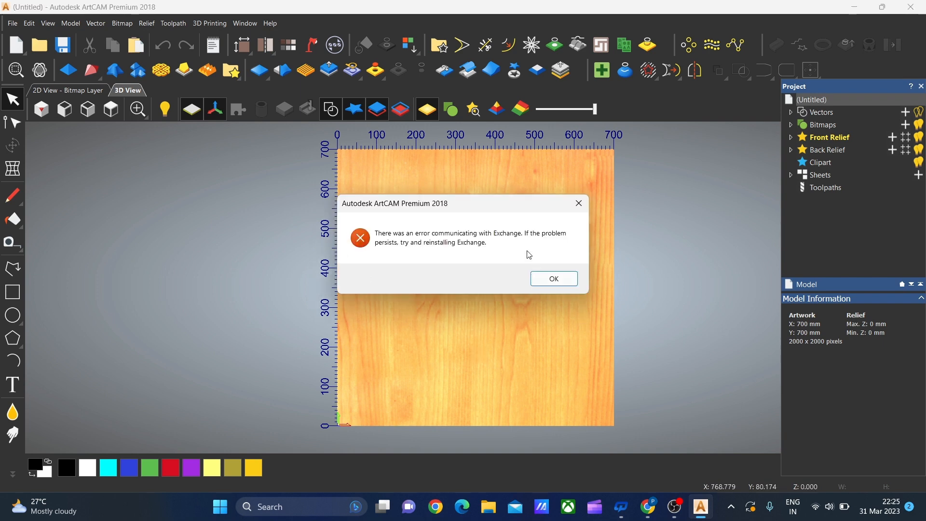
click(579, 204)
click(570, 203)
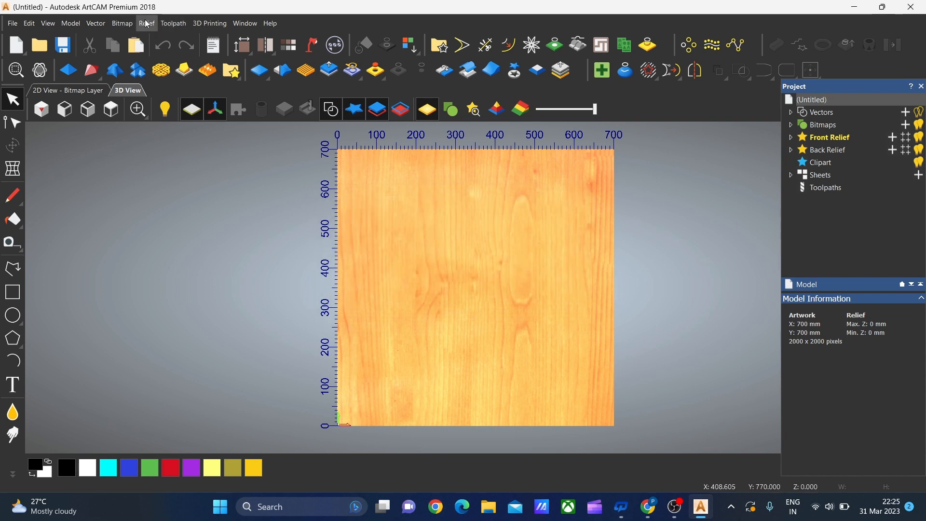
click(96, 23)
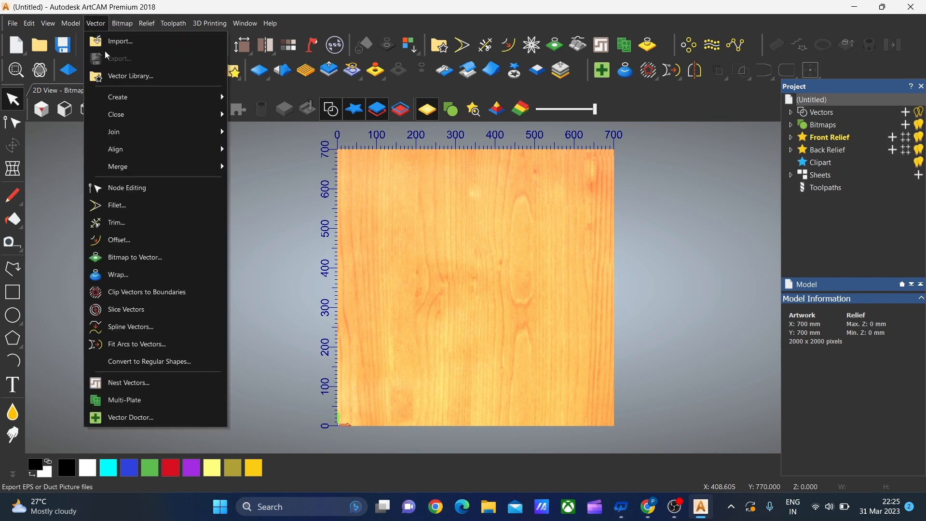
click(435, 292)
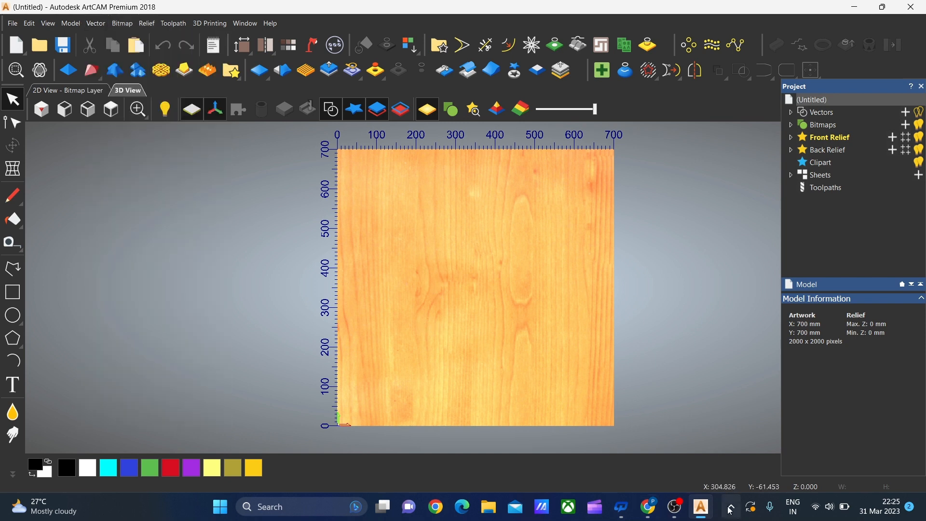
mouse_move(703, 517)
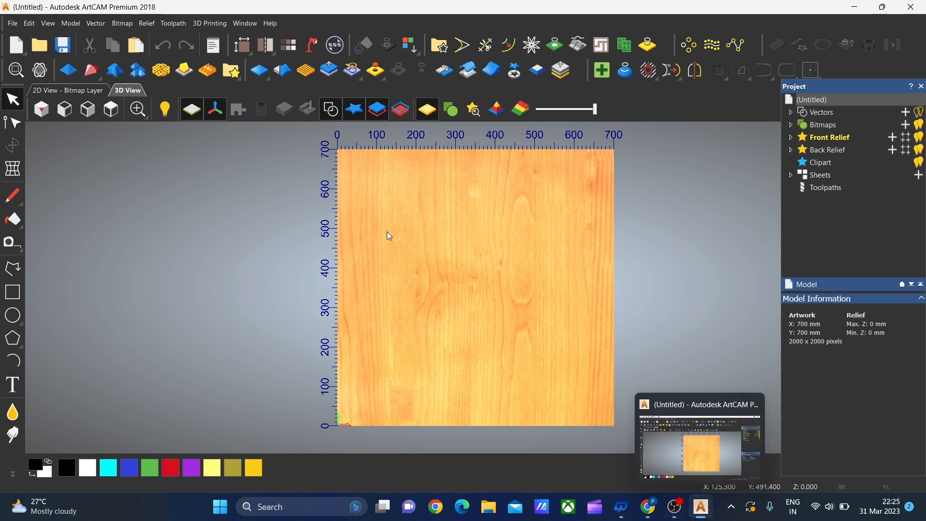